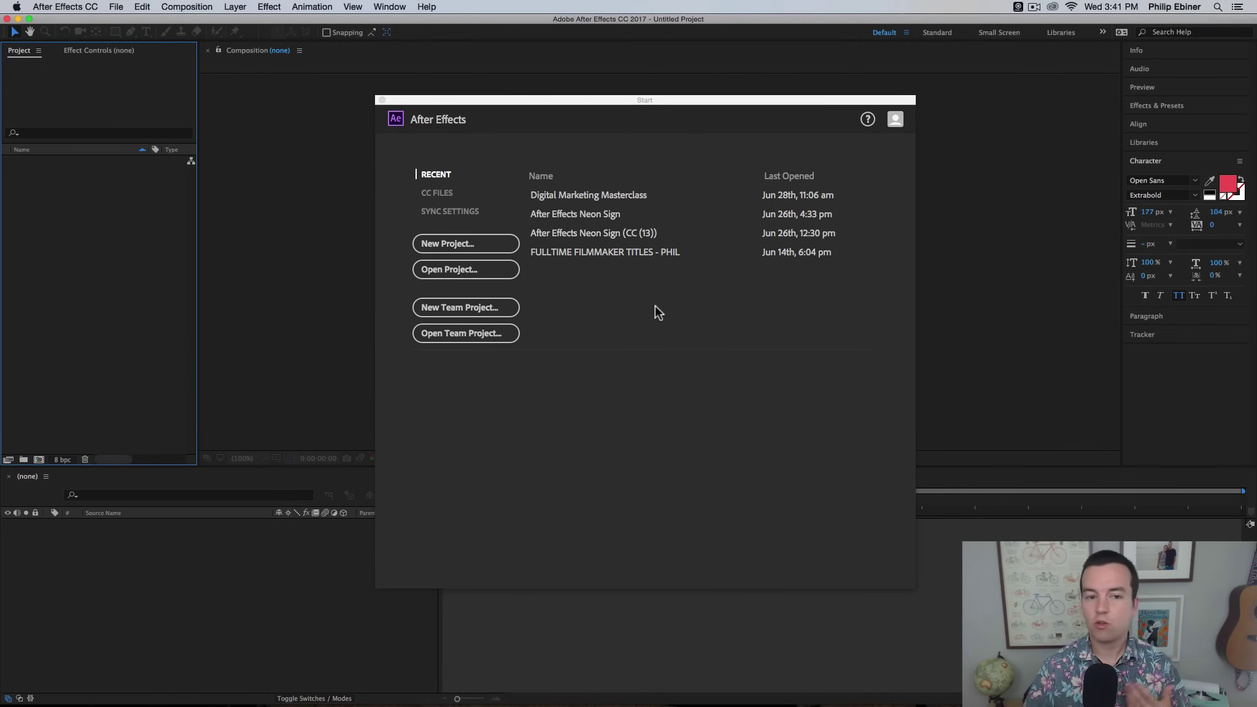
# - Start a new project from the start screen and choose the Default workspace
pyautogui.moveTo(537, 98); pyautogui.dragTo(563, 110)
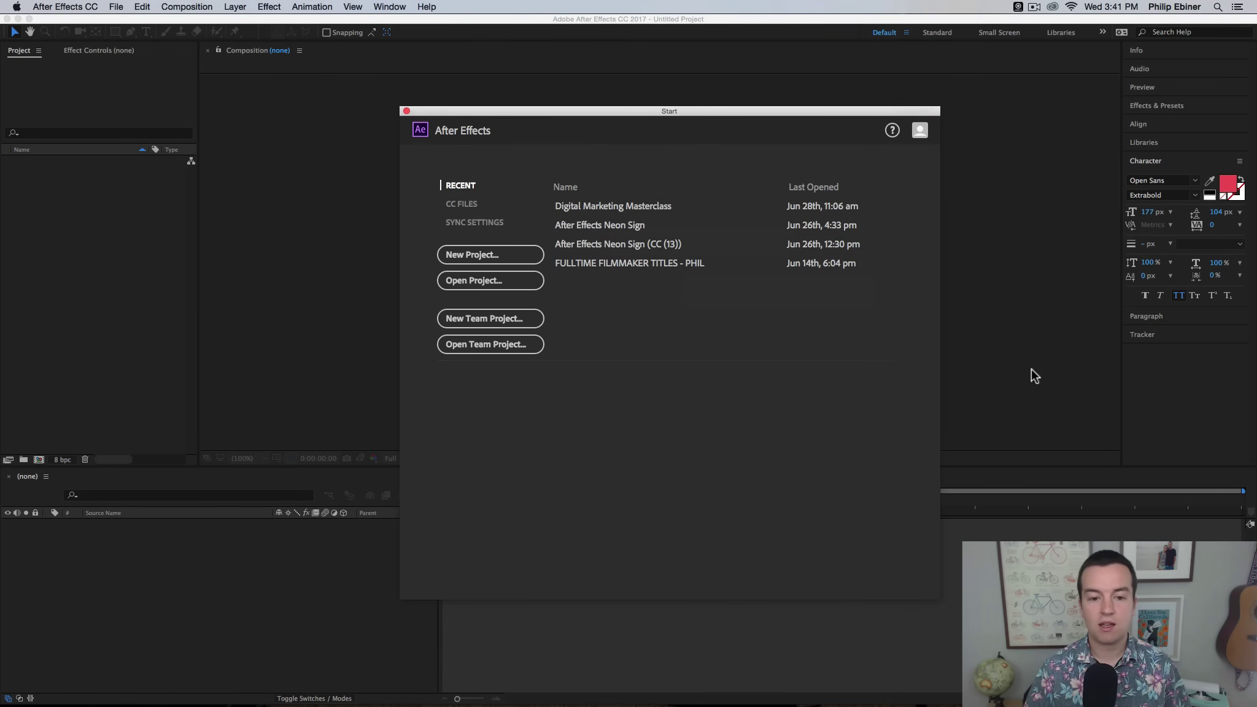
pyautogui.click(498, 262)
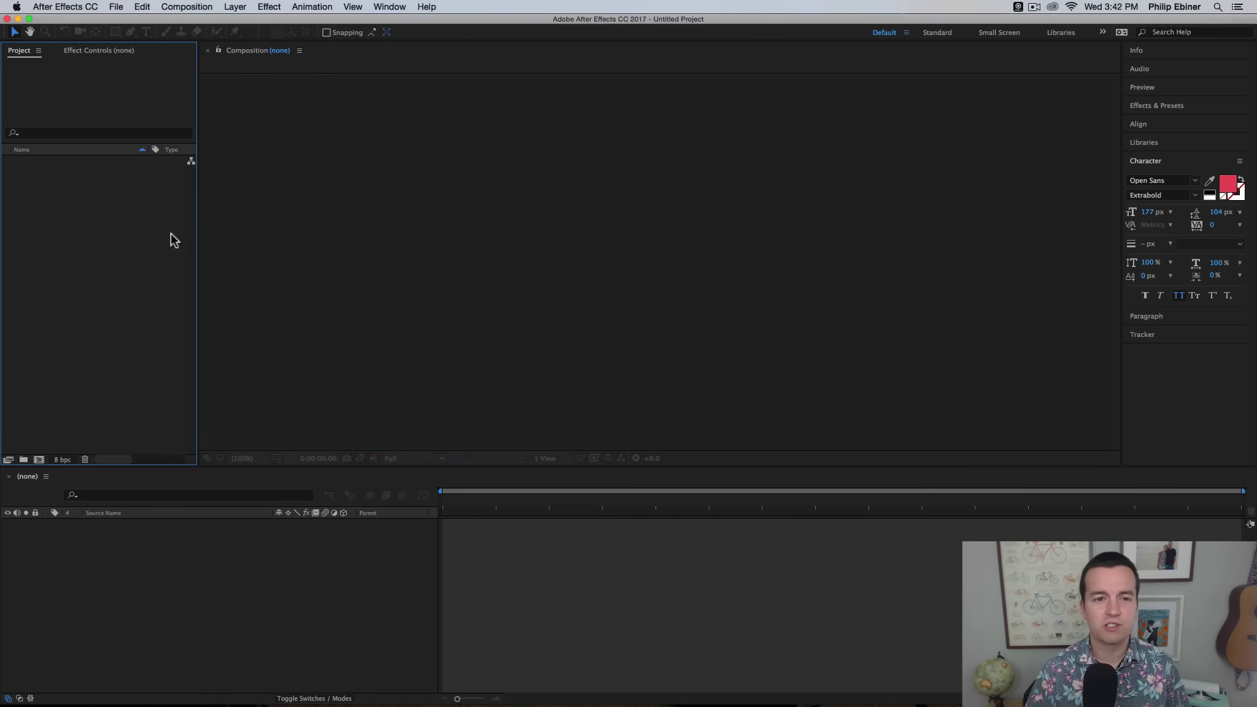
pyautogui.click(395, 8)
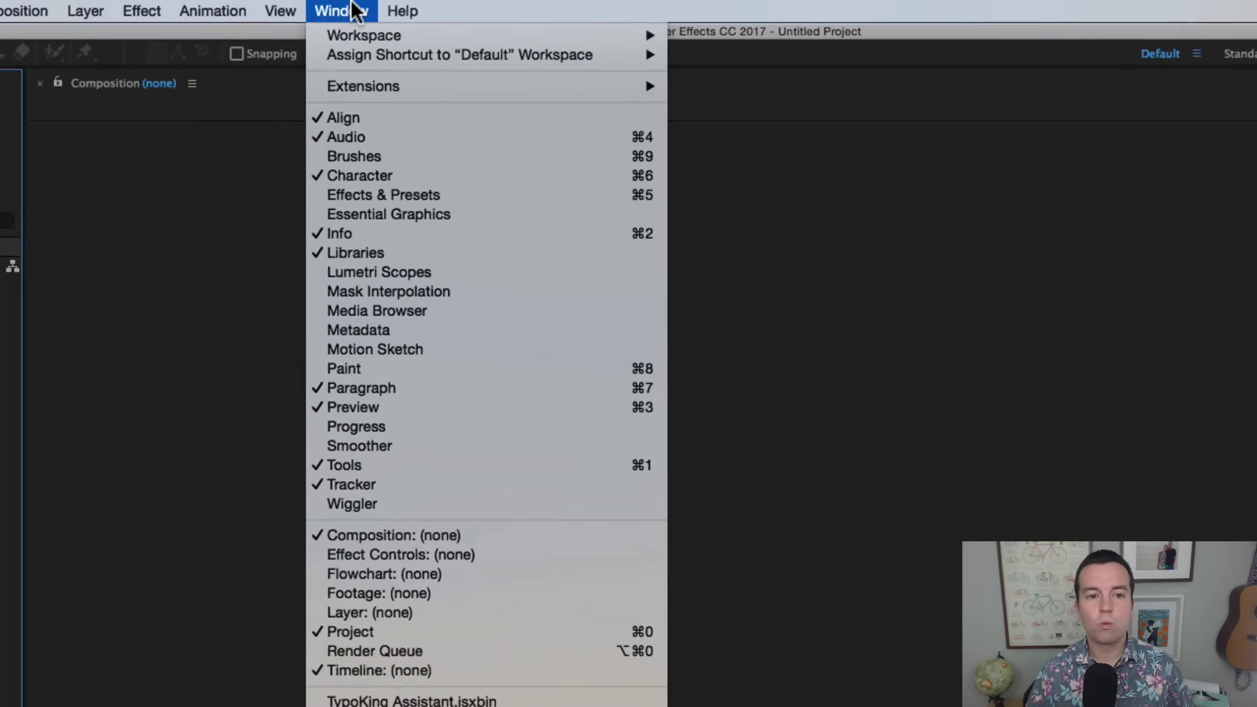
pyautogui.moveTo(410, 21)
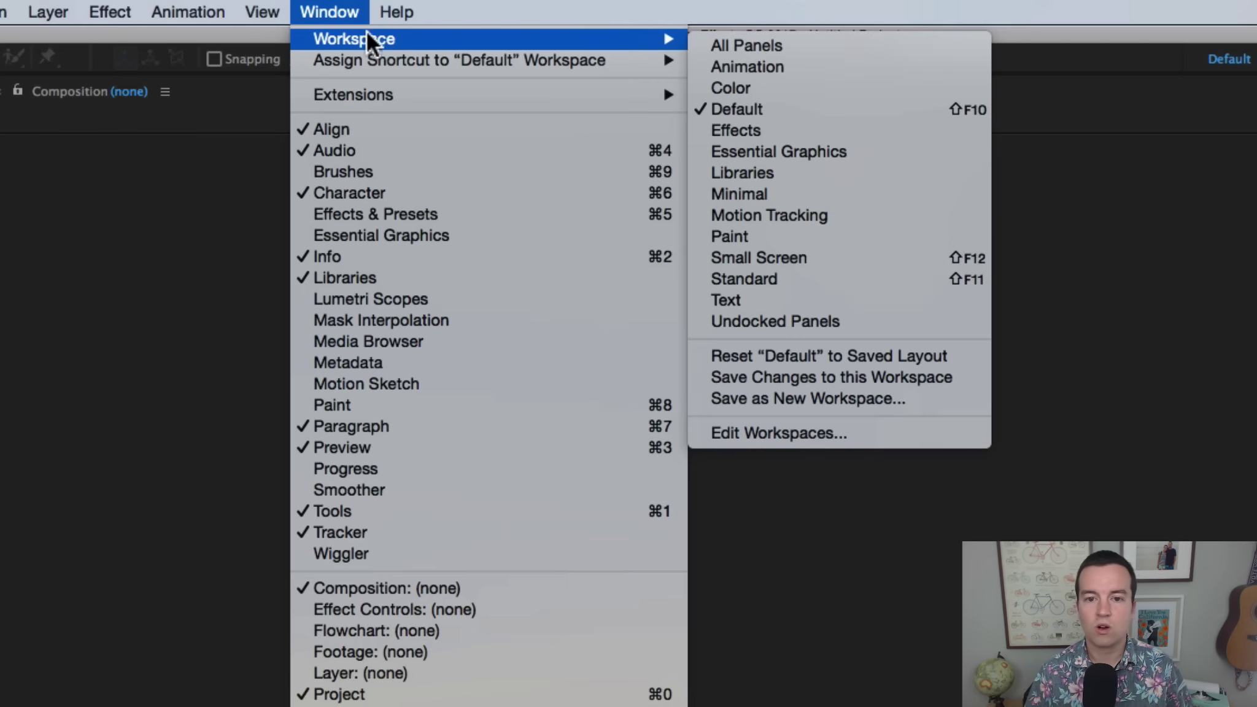
pyautogui.click(758, 109)
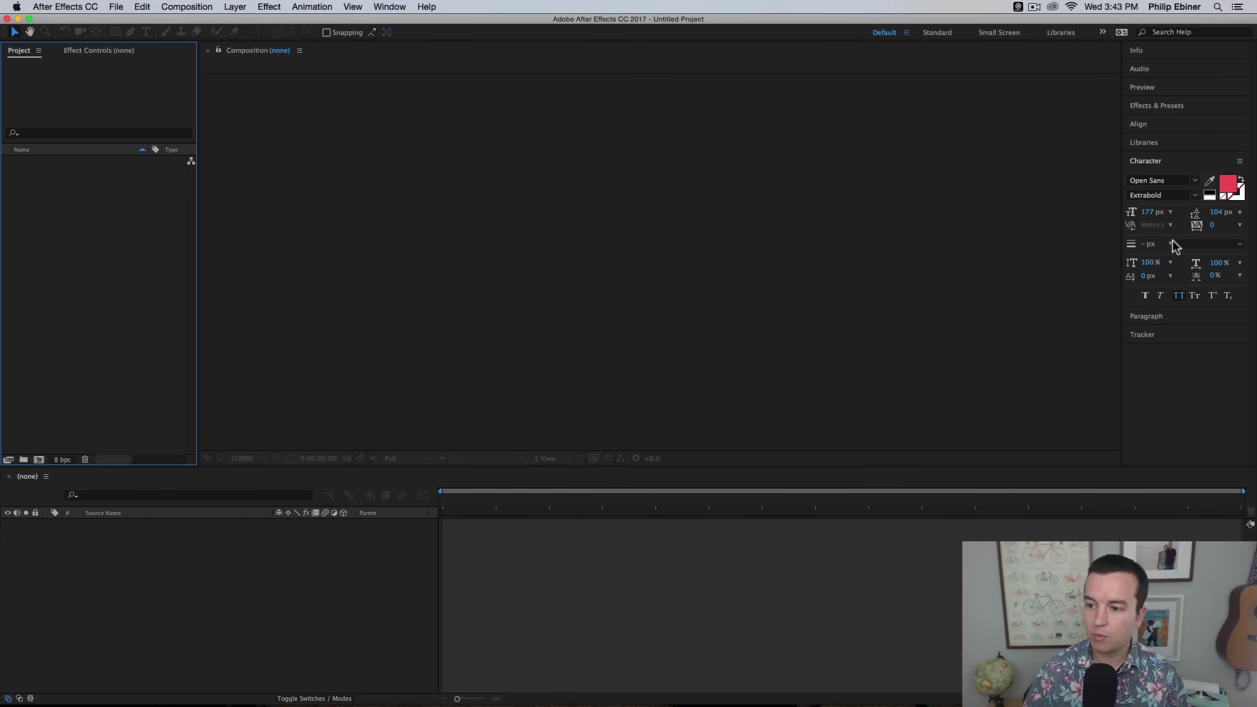
# - Look through the collapsed Paragraph, Tracker and Align panels by expanding each one
pyautogui.click(1152, 315)
pyautogui.click(1160, 260)
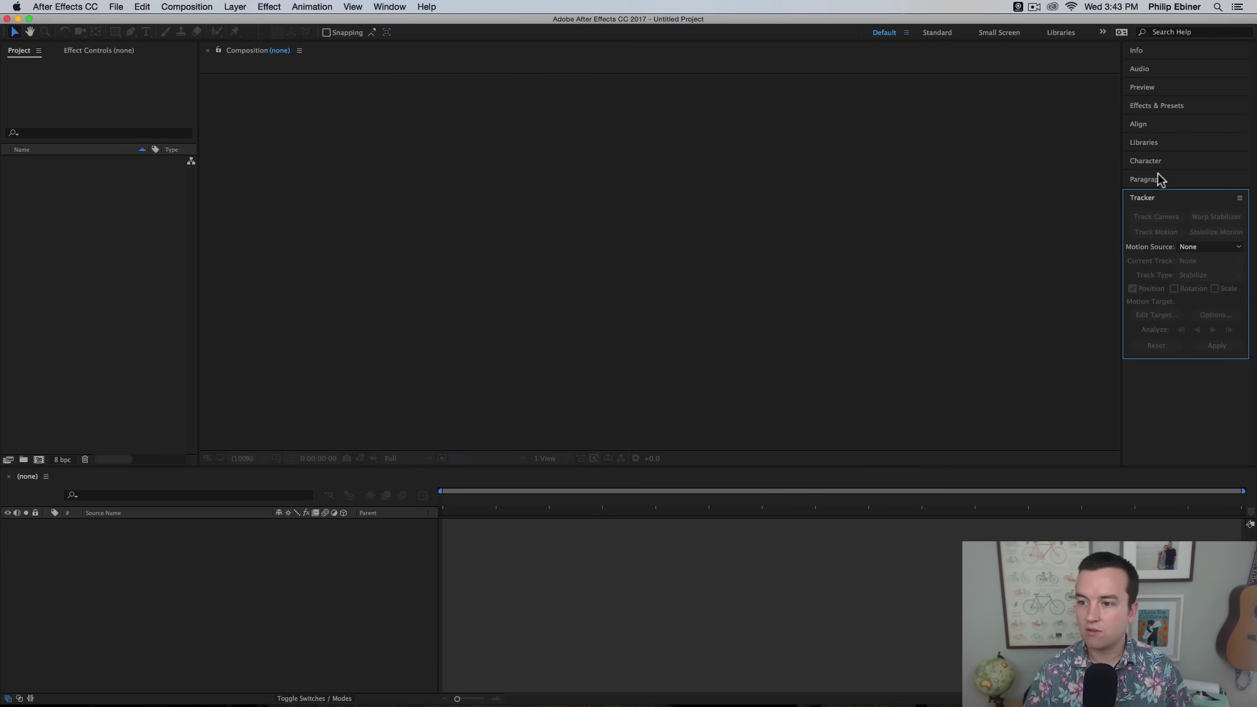
pyautogui.click(1139, 124)
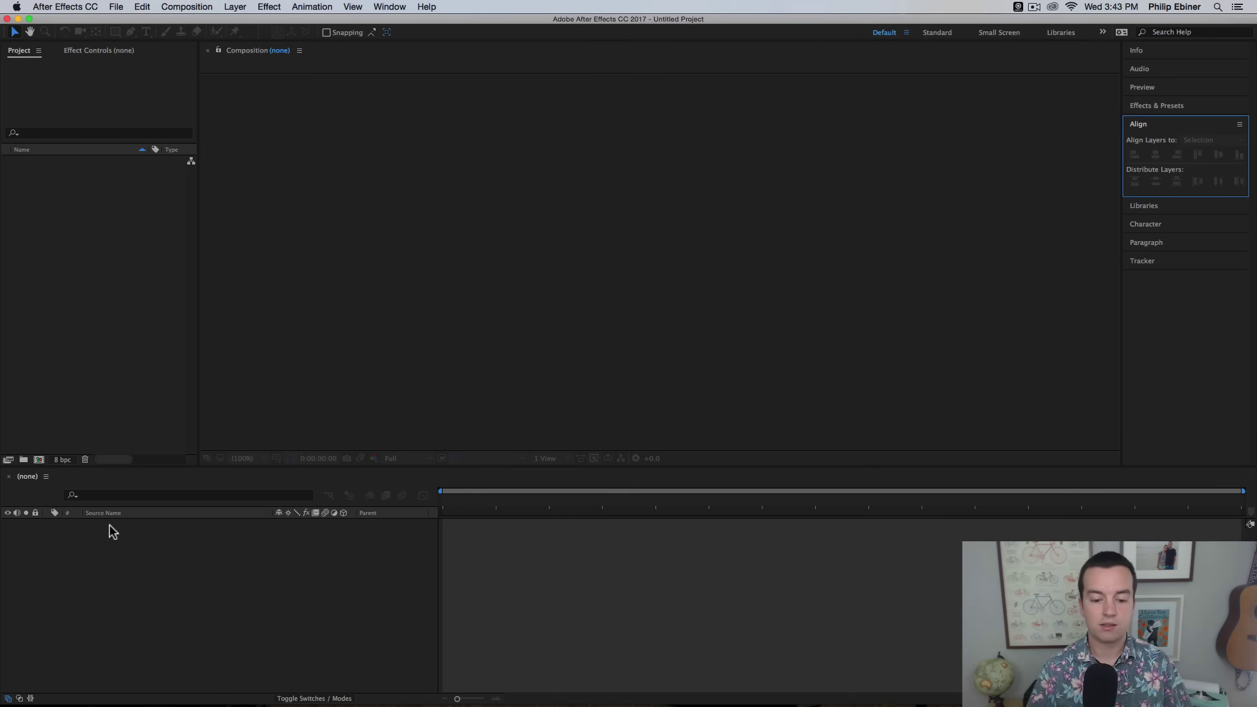
# - Start a new composition with the HDTV 1080 29.97 preset and set its frame rate to 23.976 fps
pyautogui.click(83, 358)
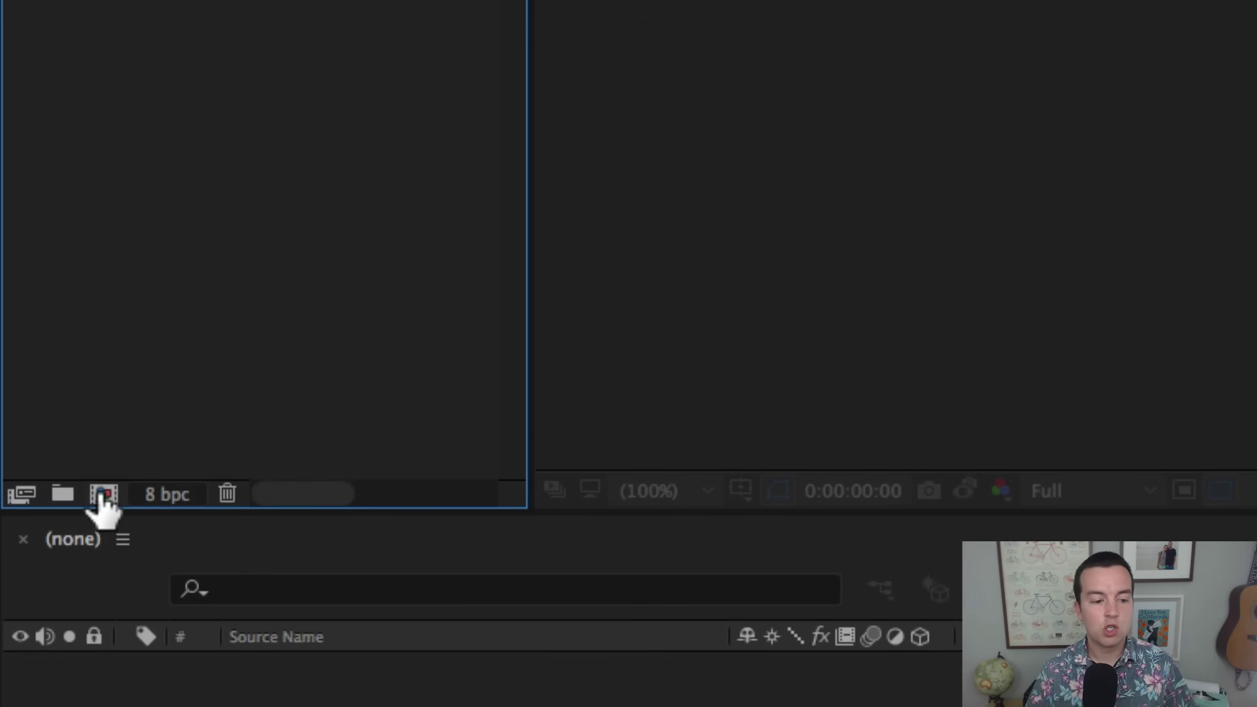
pyautogui.click(102, 495)
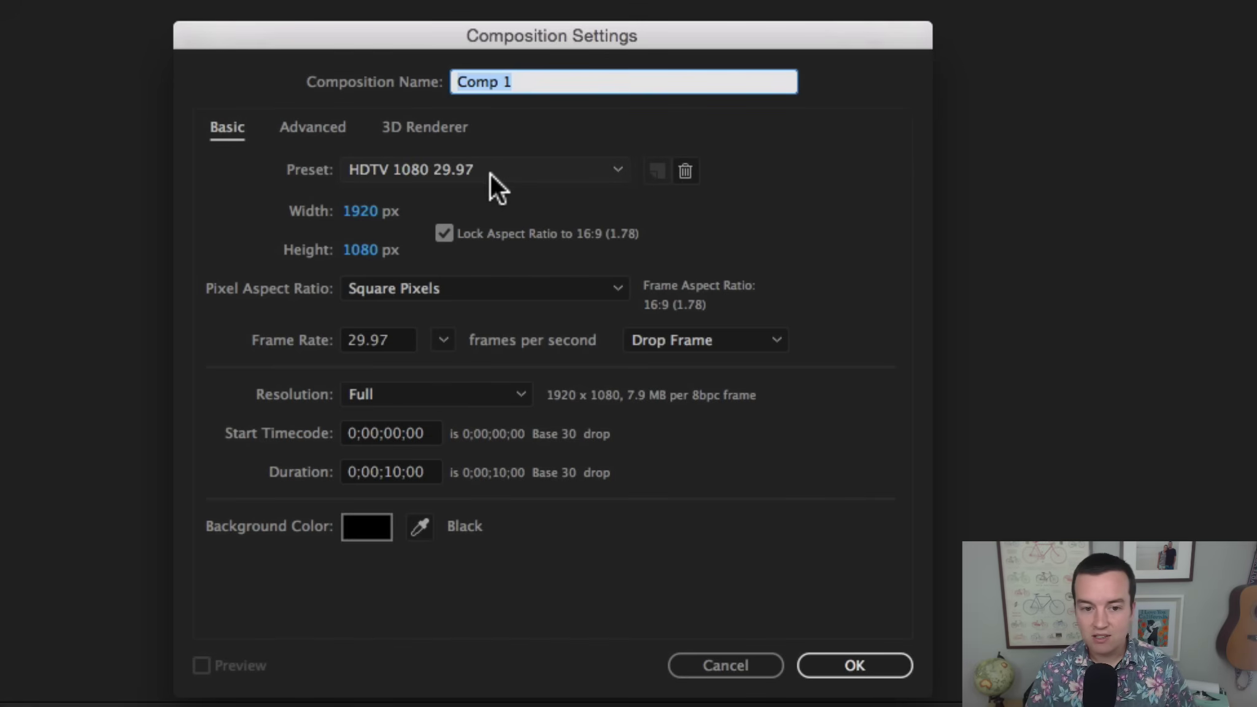
pyautogui.click(519, 172)
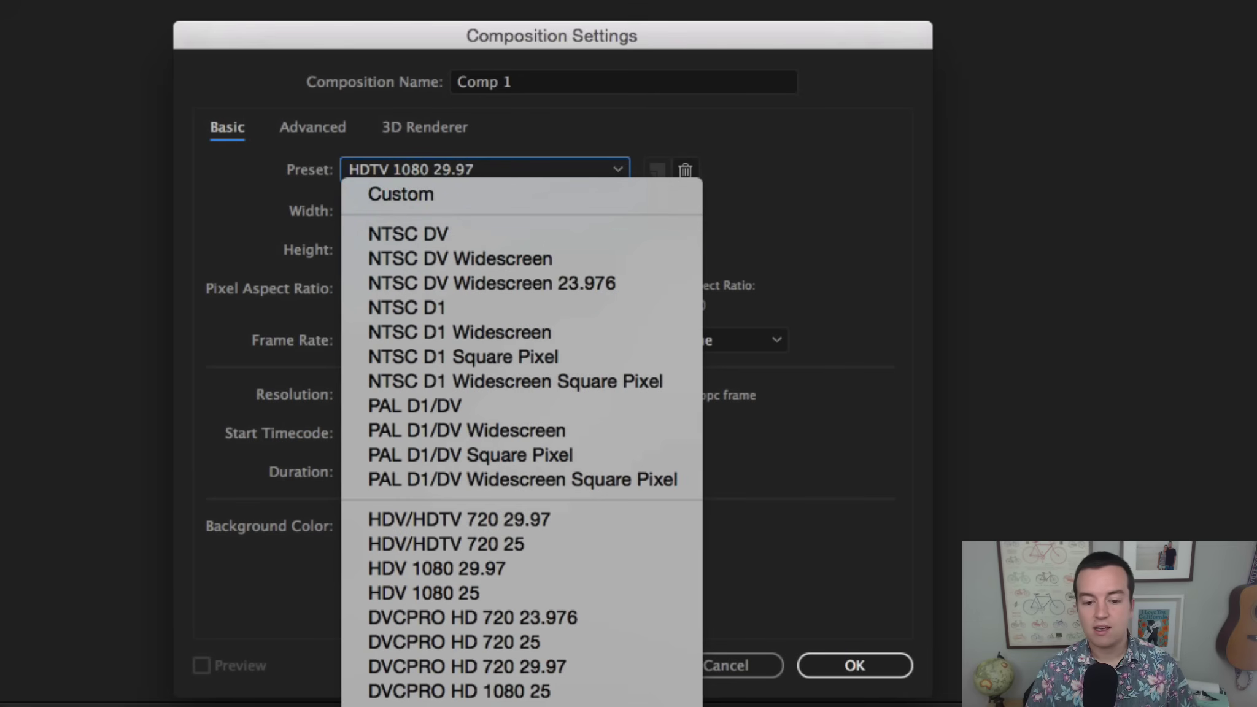
pyautogui.click(1126, 387)
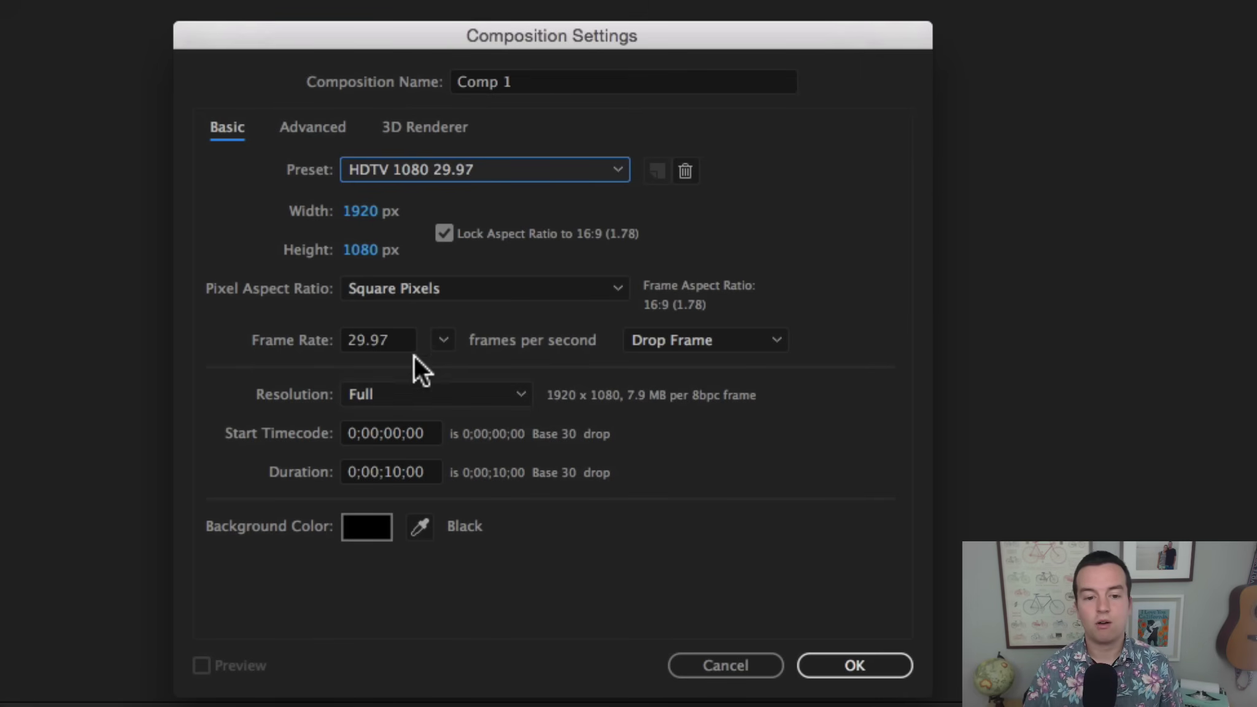
pyautogui.click(442, 342)
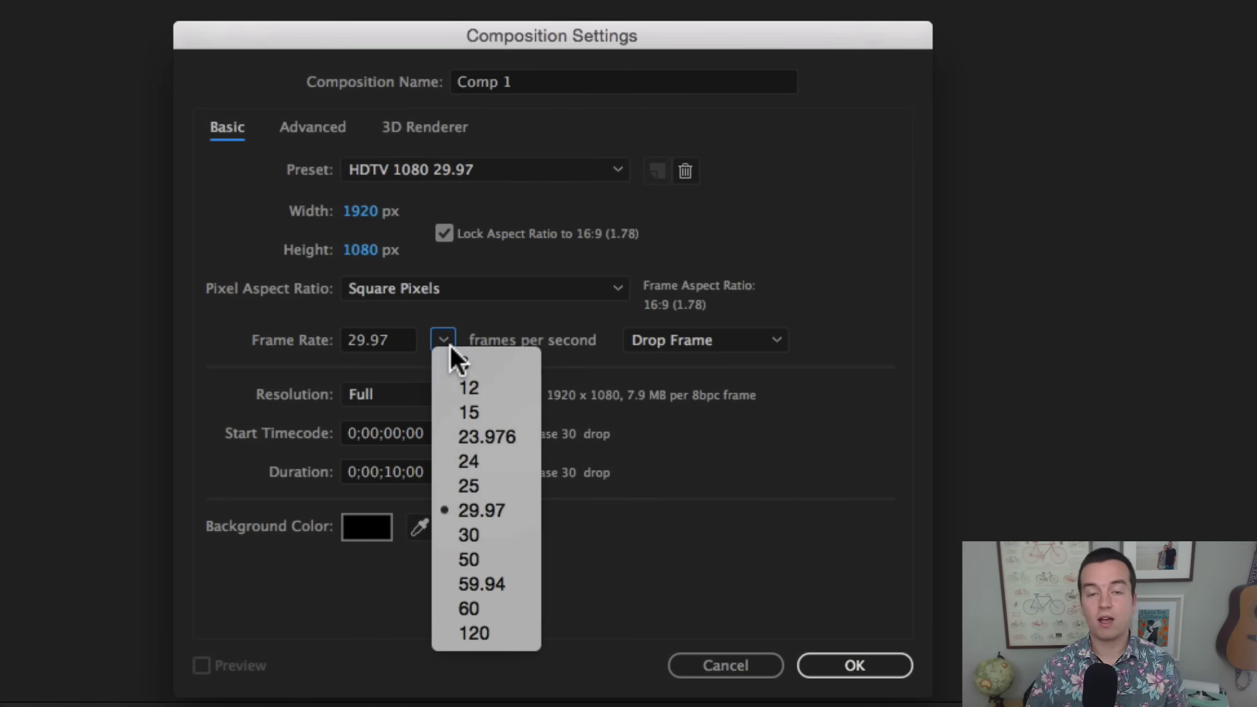
pyautogui.click(488, 435)
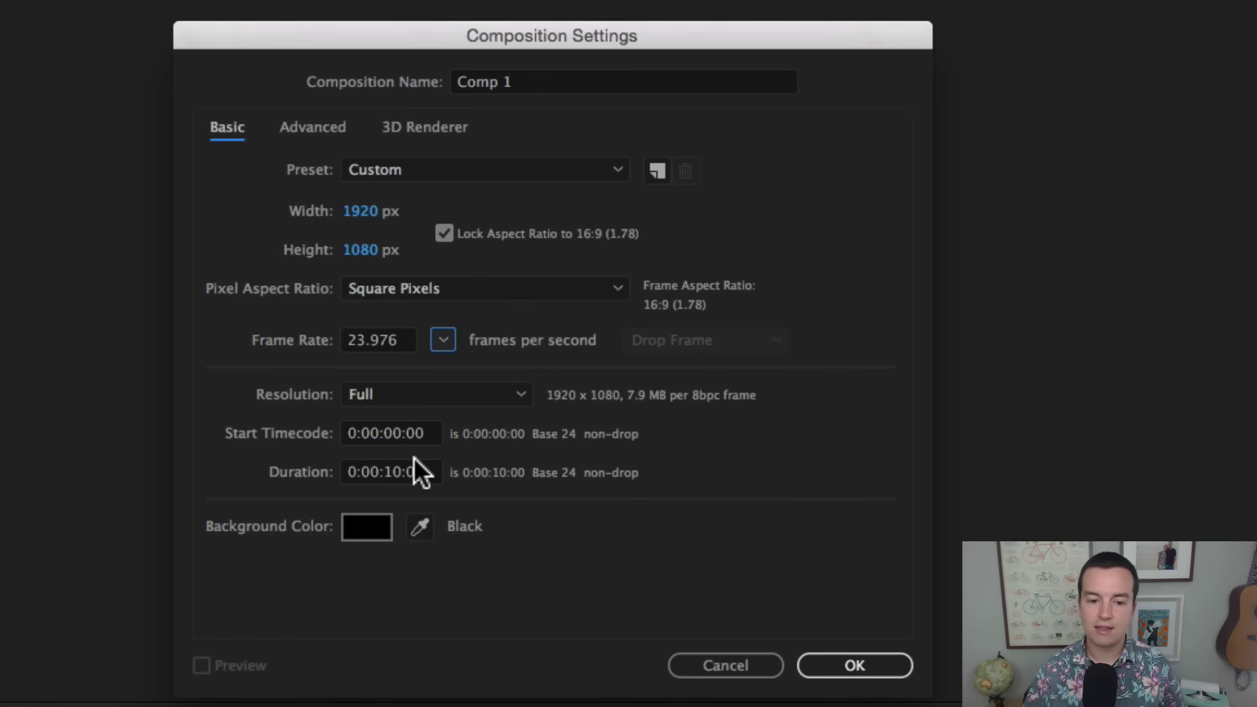
# - Set the composition's duration to 0:00:05:00 and create the composition
pyautogui.click(389, 469)
pyautogui.press('BackSpace')
pyautogui.press('Right')
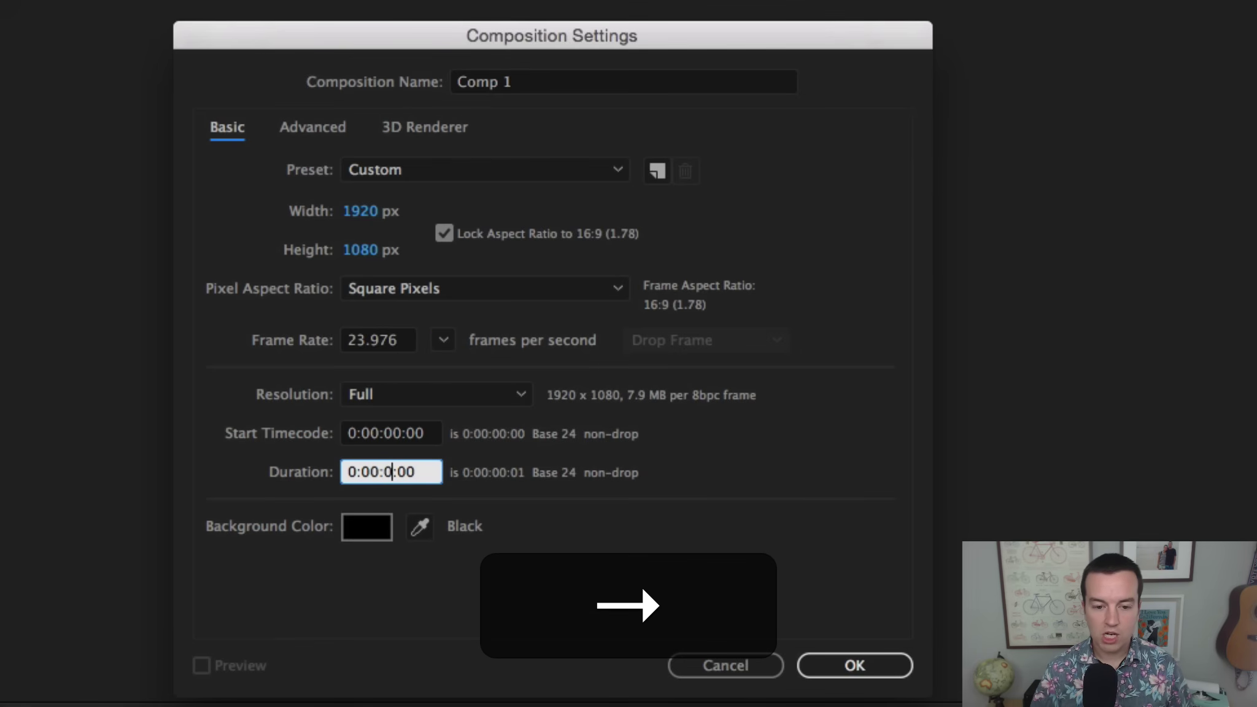
pyautogui.write('5')
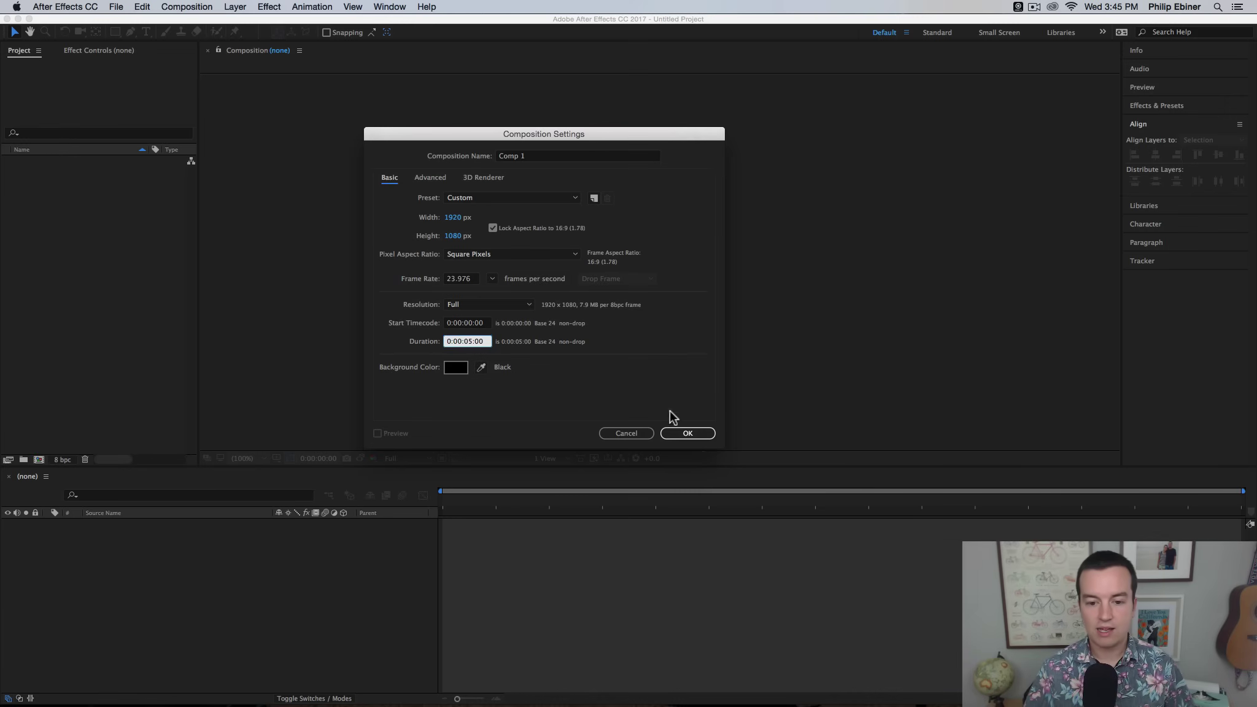
pyautogui.click(700, 436)
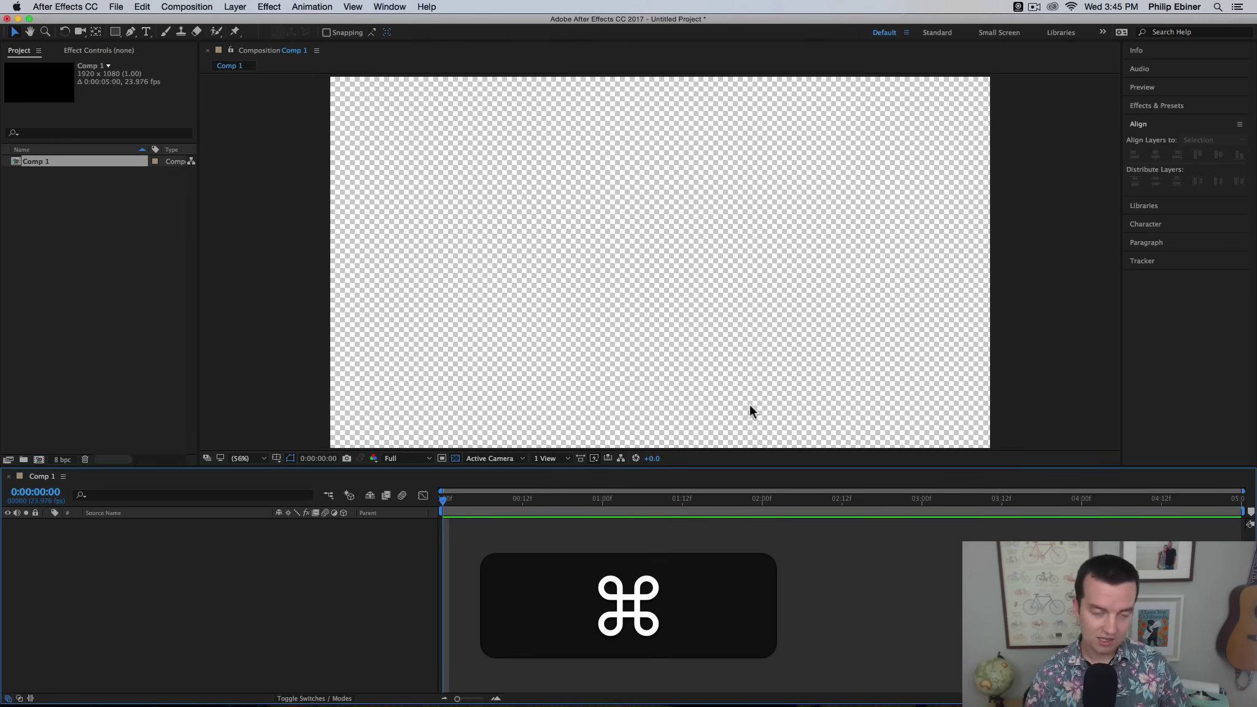
# - Save the project as "AE in 30" in the After Effects folder of Adobe in 30 Minutes
pyautogui.press('super+s')
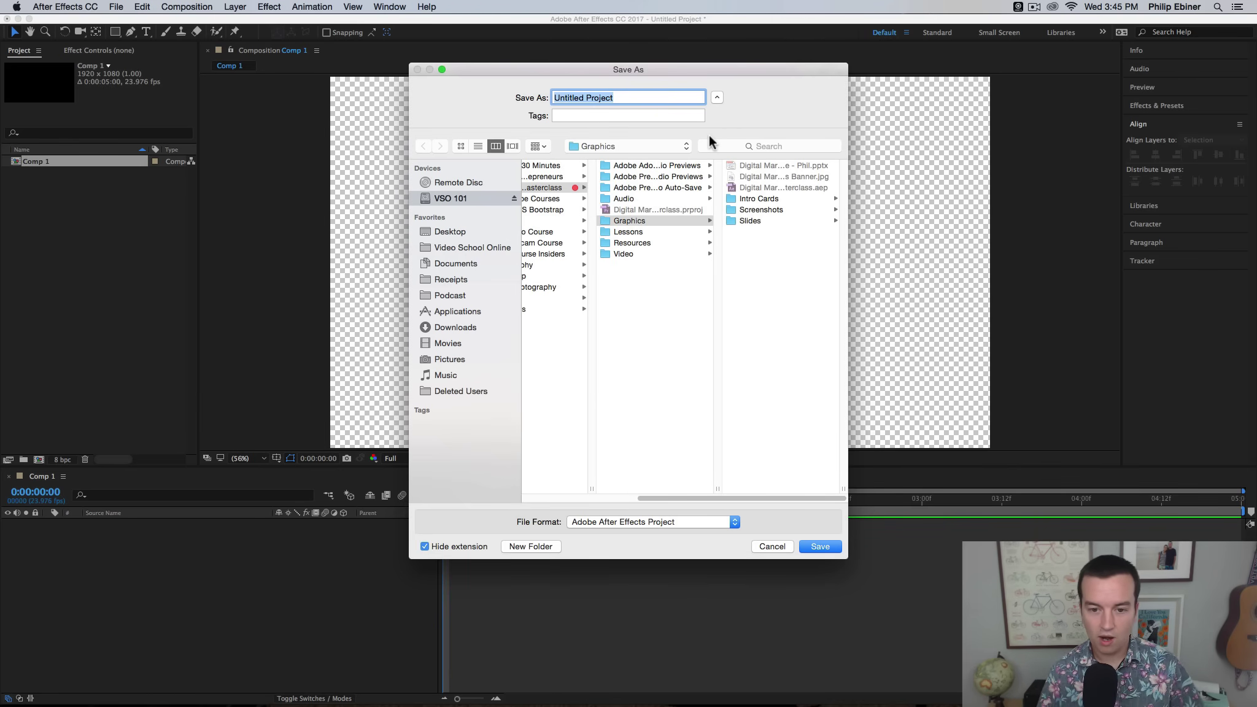
pyautogui.click(637, 146)
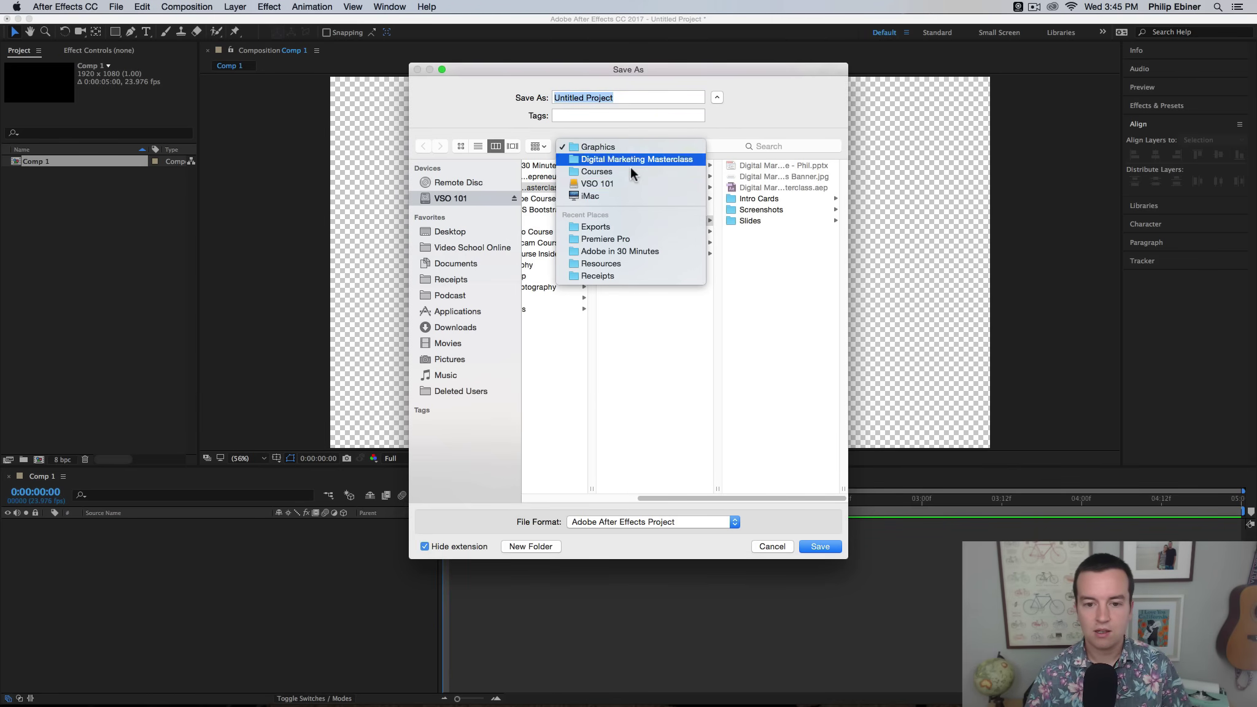
pyautogui.click(627, 235)
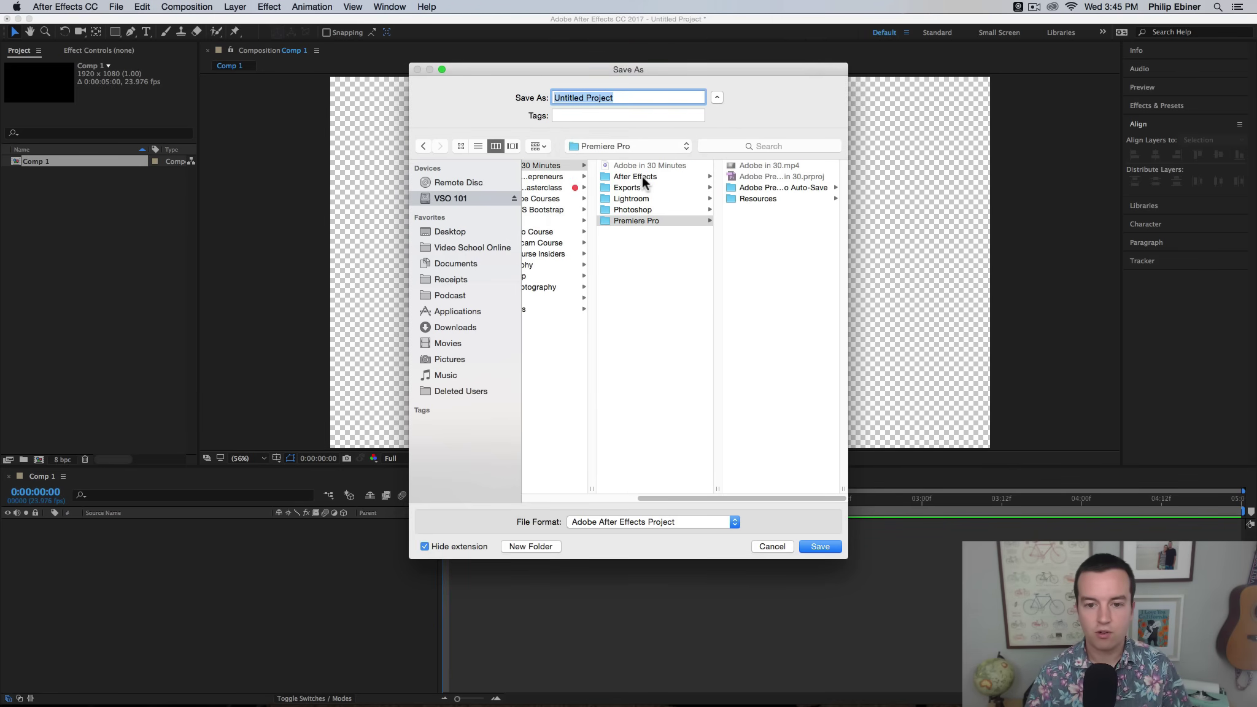
pyautogui.click(642, 176)
pyautogui.click(620, 97)
pyautogui.press('super+a')
pyautogui.write('AE ')
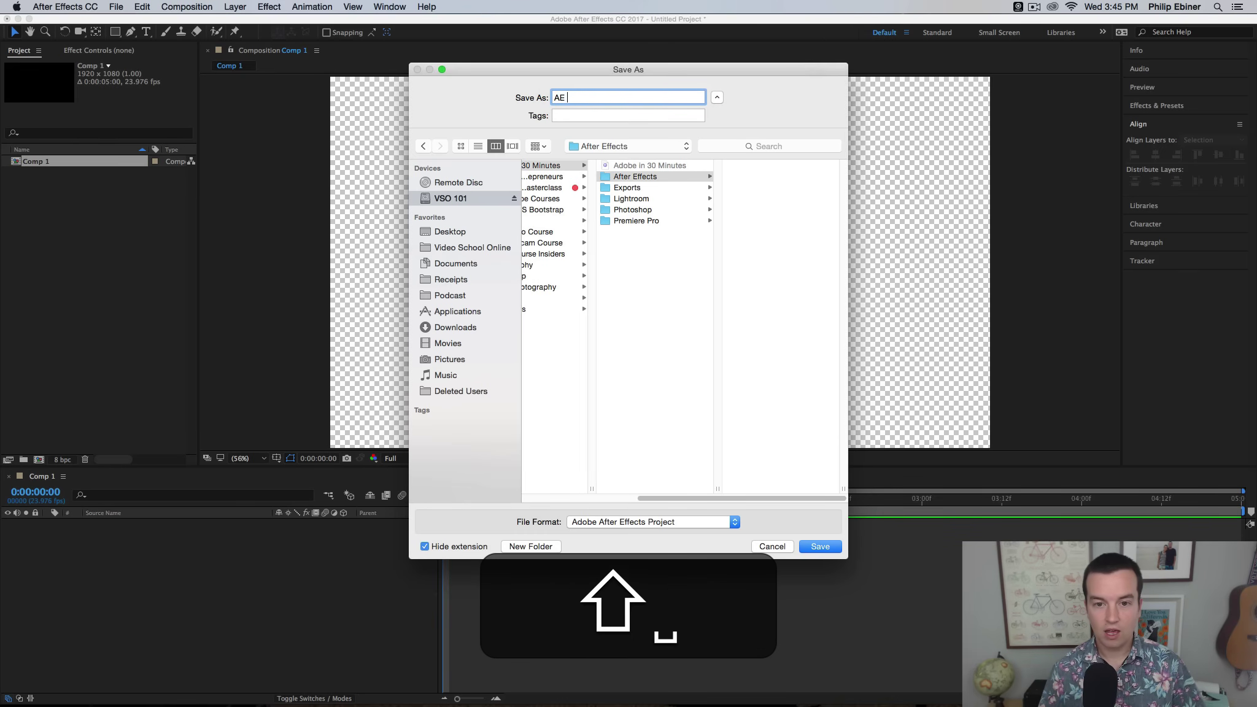
pyautogui.write('in 30')
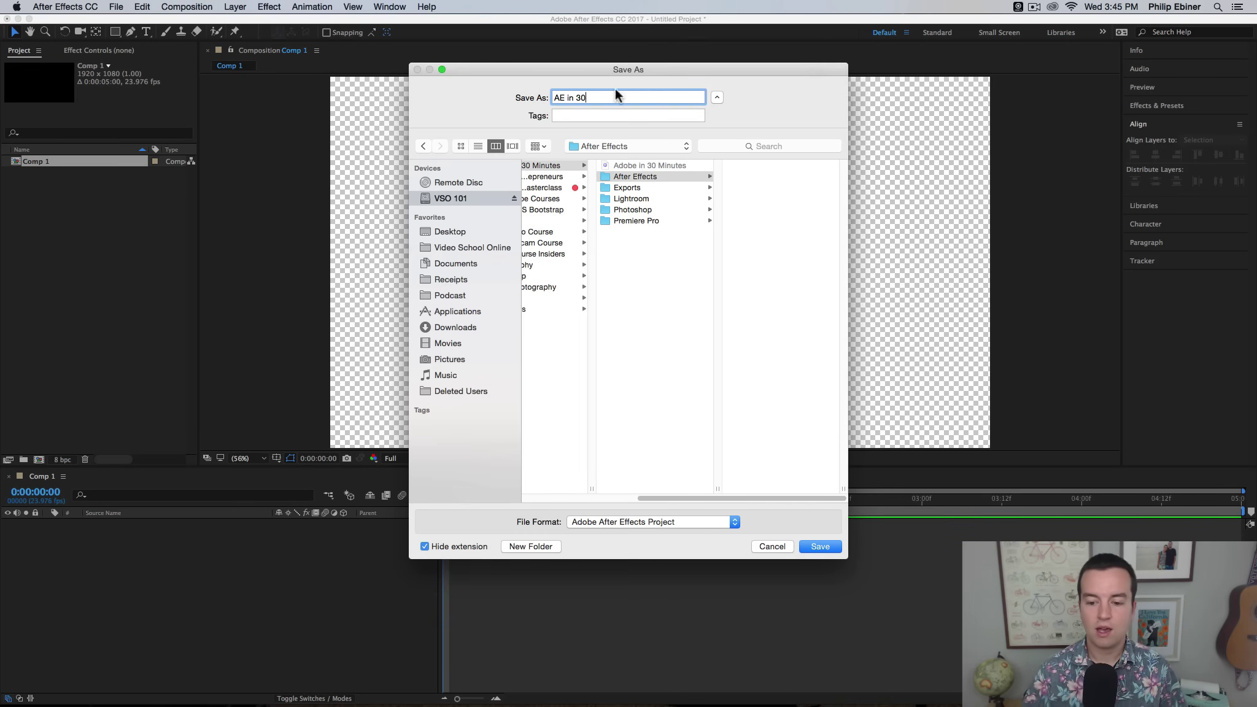
pyautogui.click(820, 546)
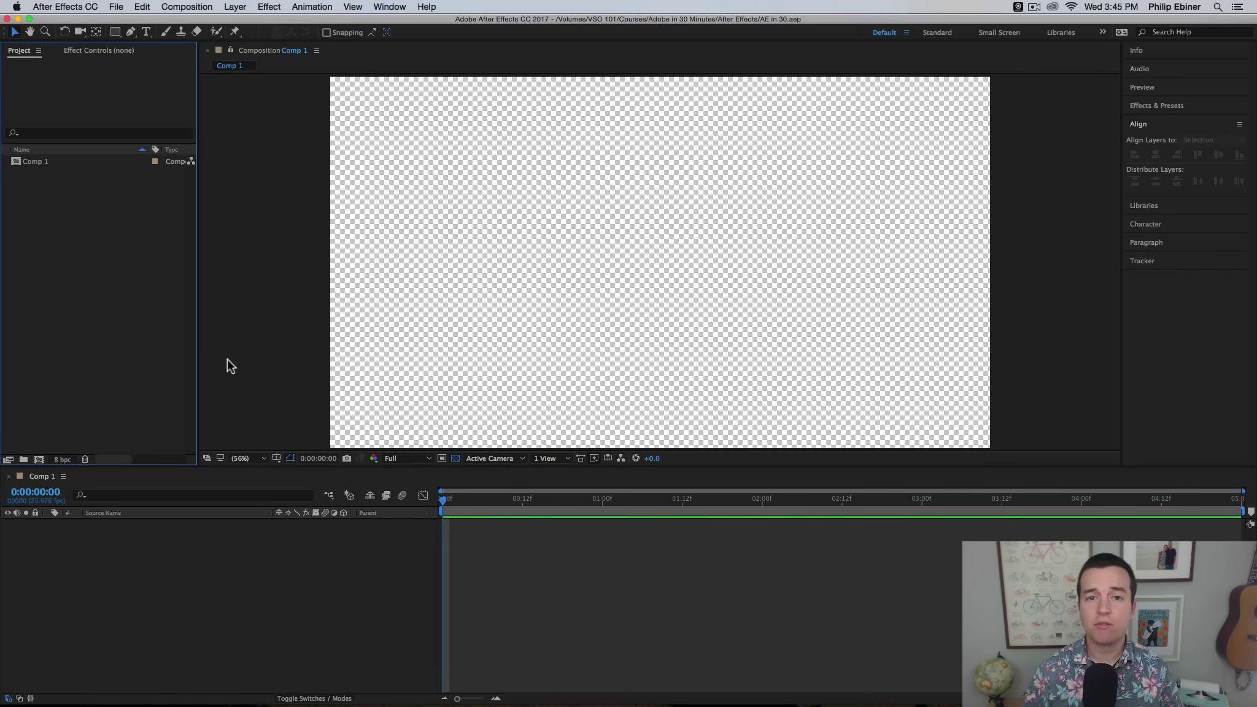
# - Switch to Finder and open the Resources folder on VSO 101 under Courses, Adobe in 30 Minutes, Premiere Pro
pyautogui.press('super+Tab')
pyautogui.press('super+Tab')
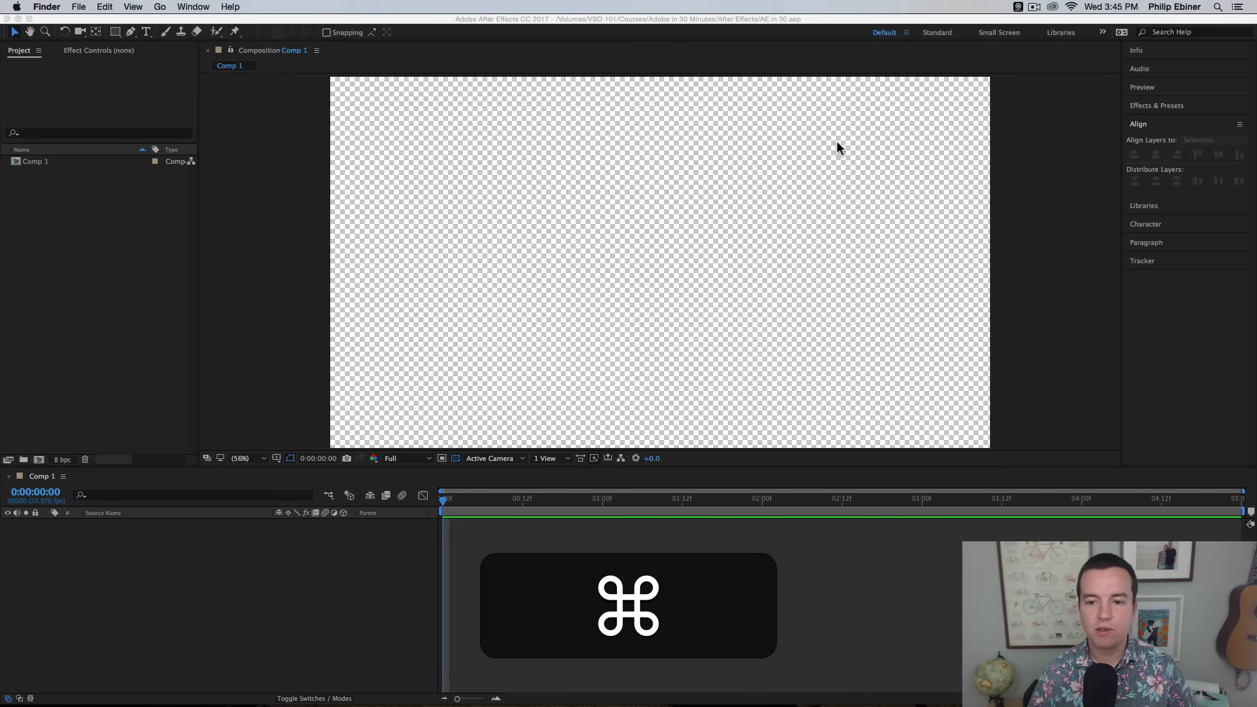
pyautogui.press('super+n')
pyautogui.click(121, 176)
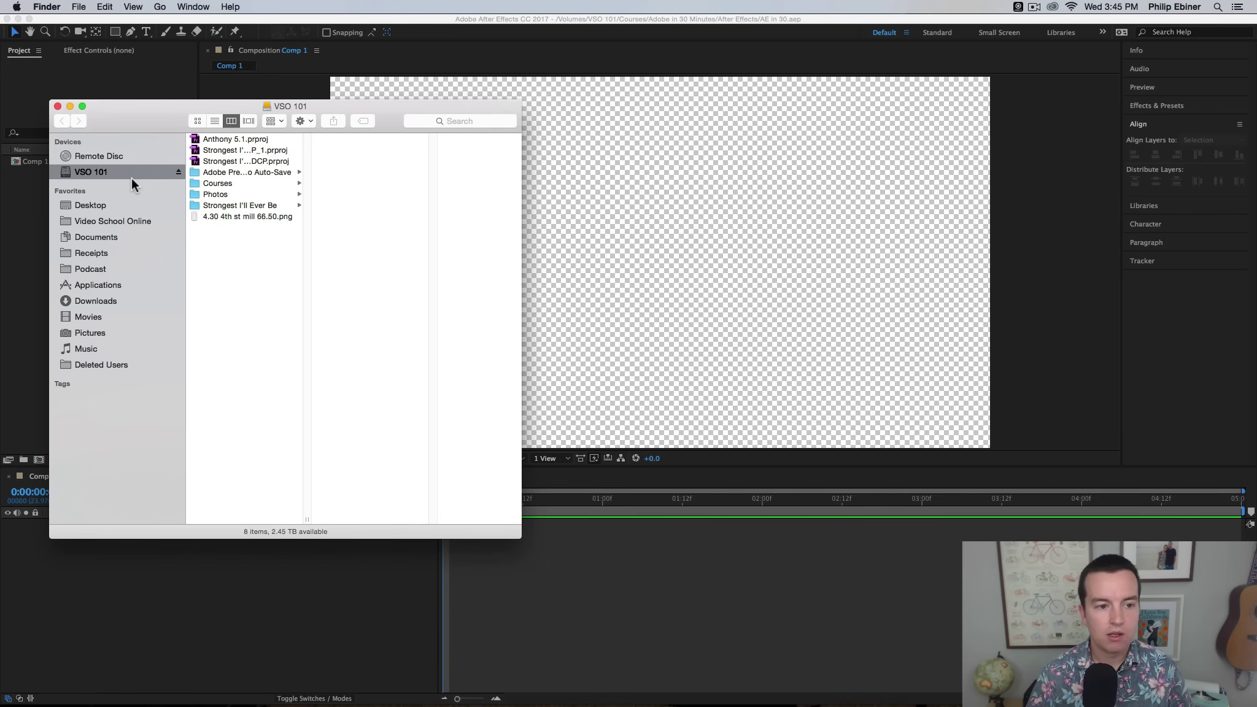
pyautogui.click(255, 184)
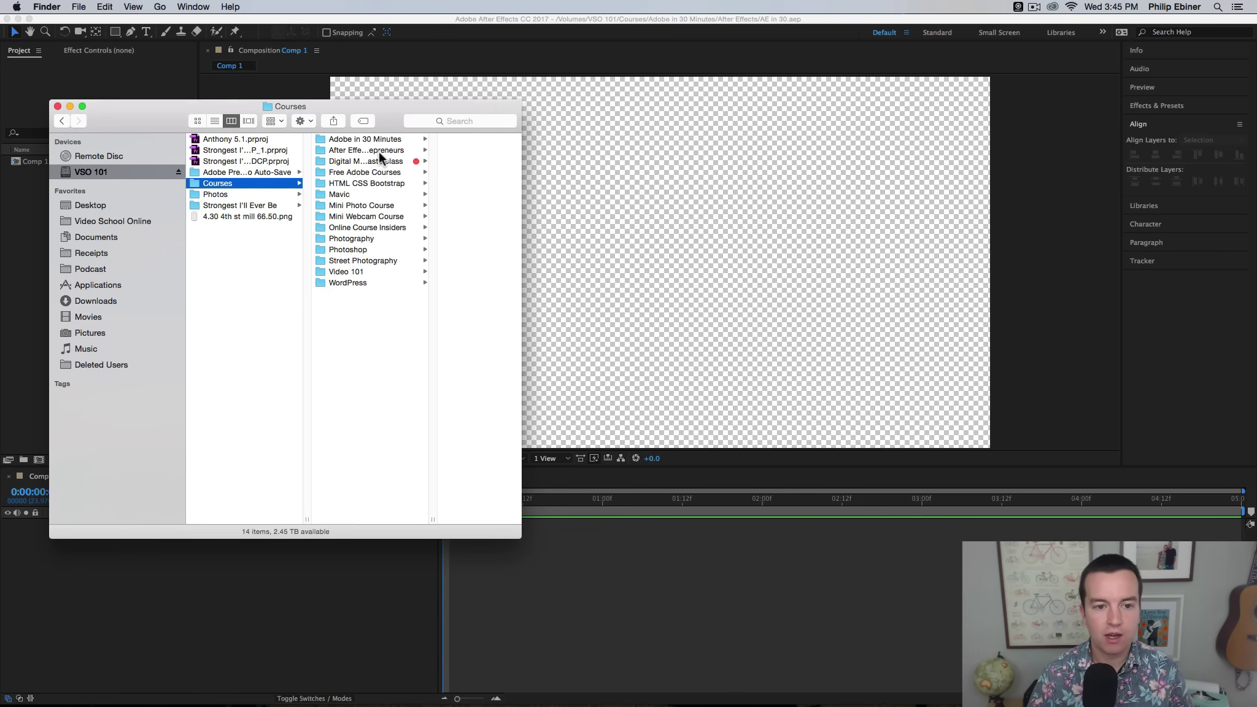
pyautogui.click(397, 138)
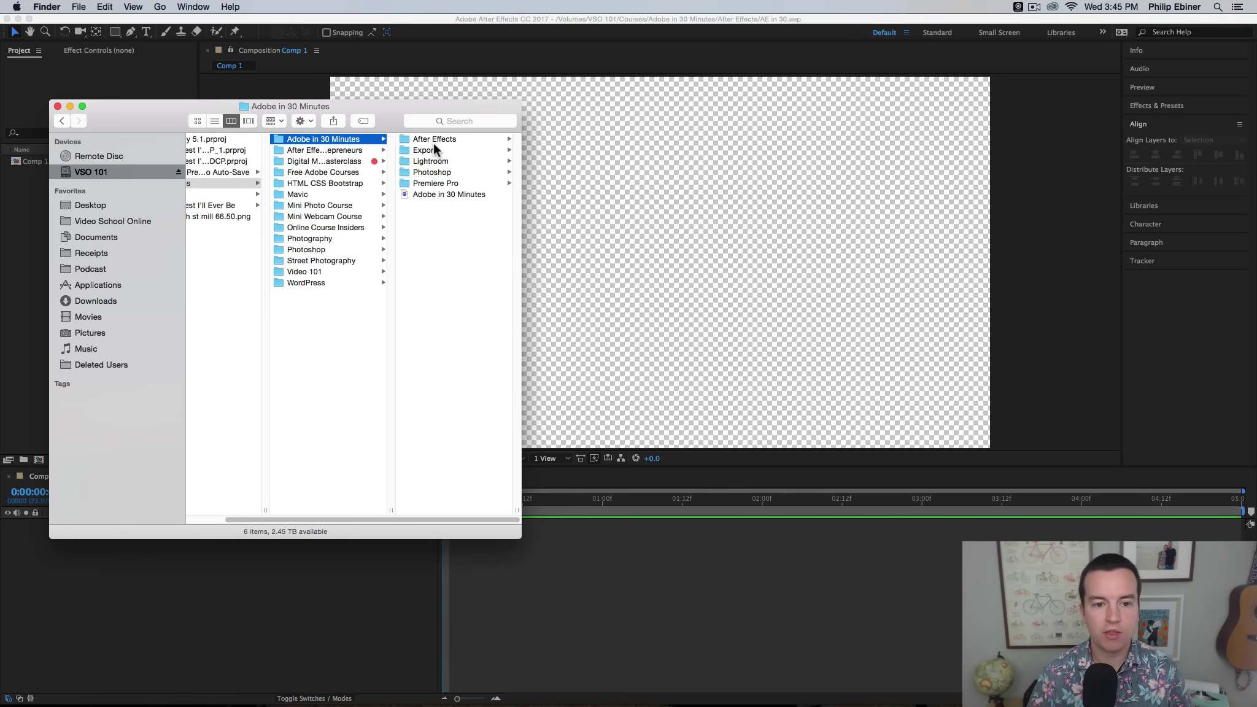
pyautogui.click(440, 183)
pyautogui.moveTo(426, 112); pyautogui.dragTo(494, 113)
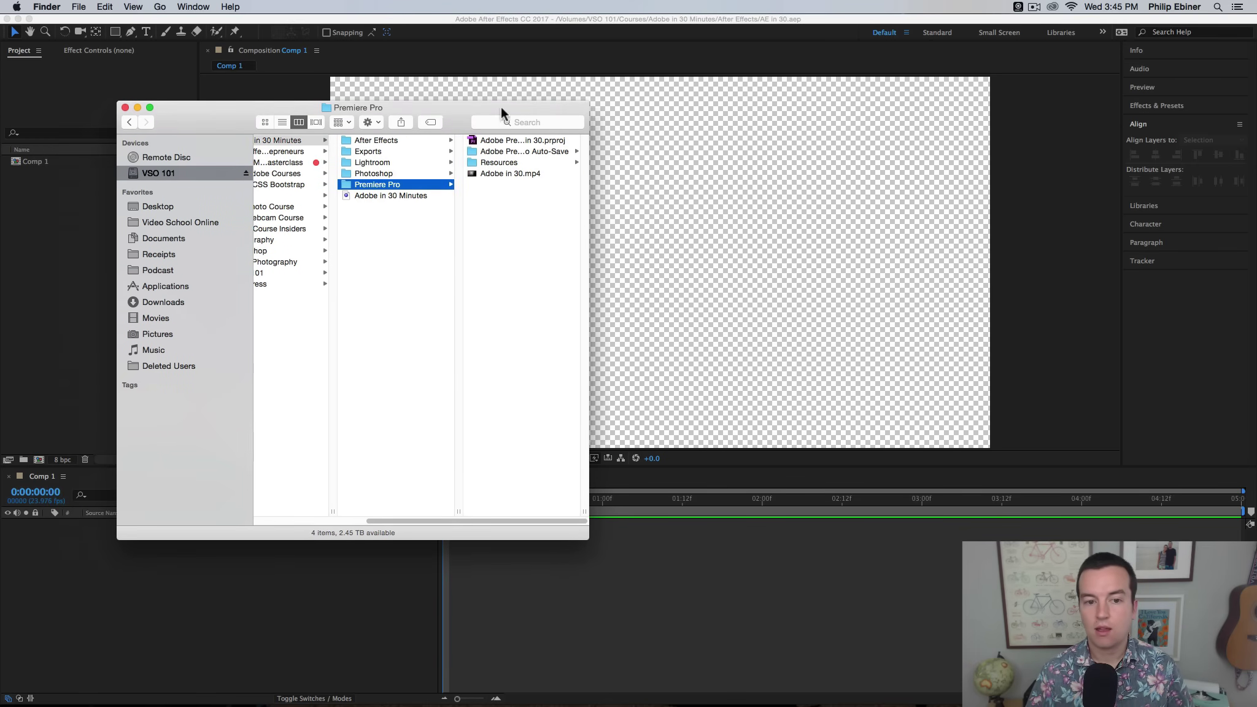
pyautogui.click(514, 162)
# - Preview the Shot 1 and Shot 2 clips and import Shot 1.MP4 into the After Effects project
pyautogui.click(501, 141)
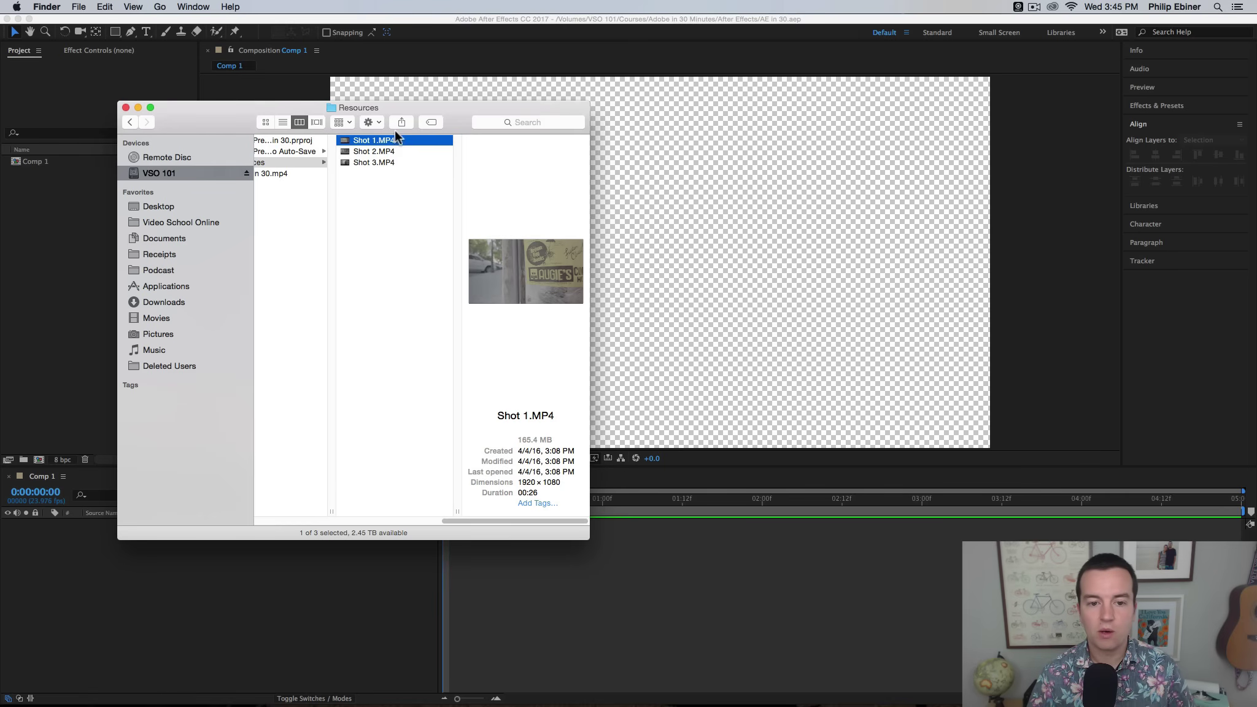
pyautogui.click(358, 150)
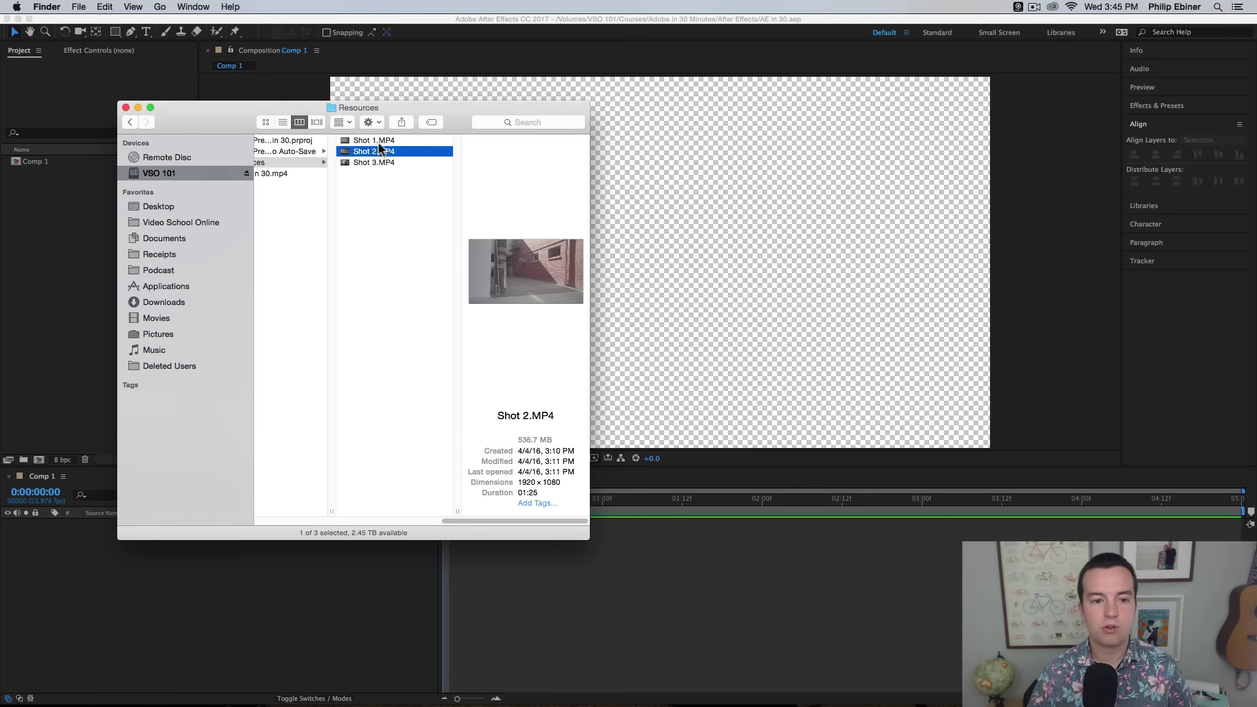
pyautogui.moveTo(375, 141); pyautogui.dragTo(72, 383)
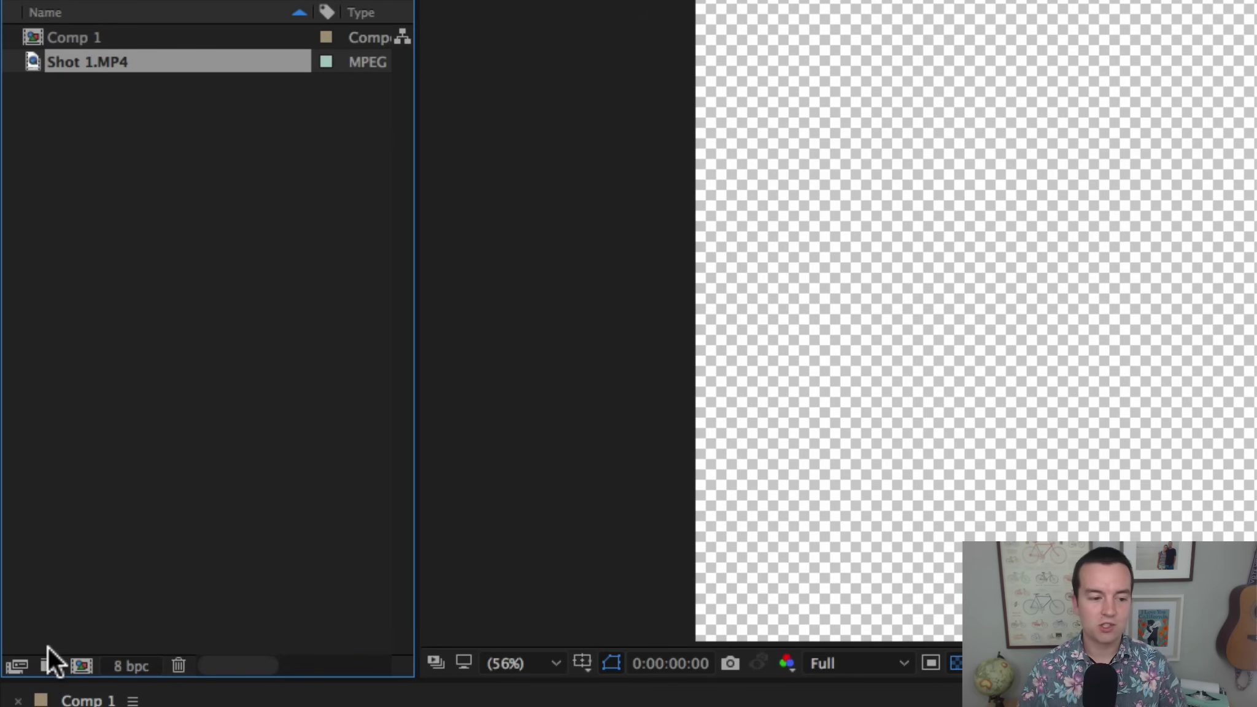
# - Create a project folder named VIDEO
pyautogui.click(48, 666)
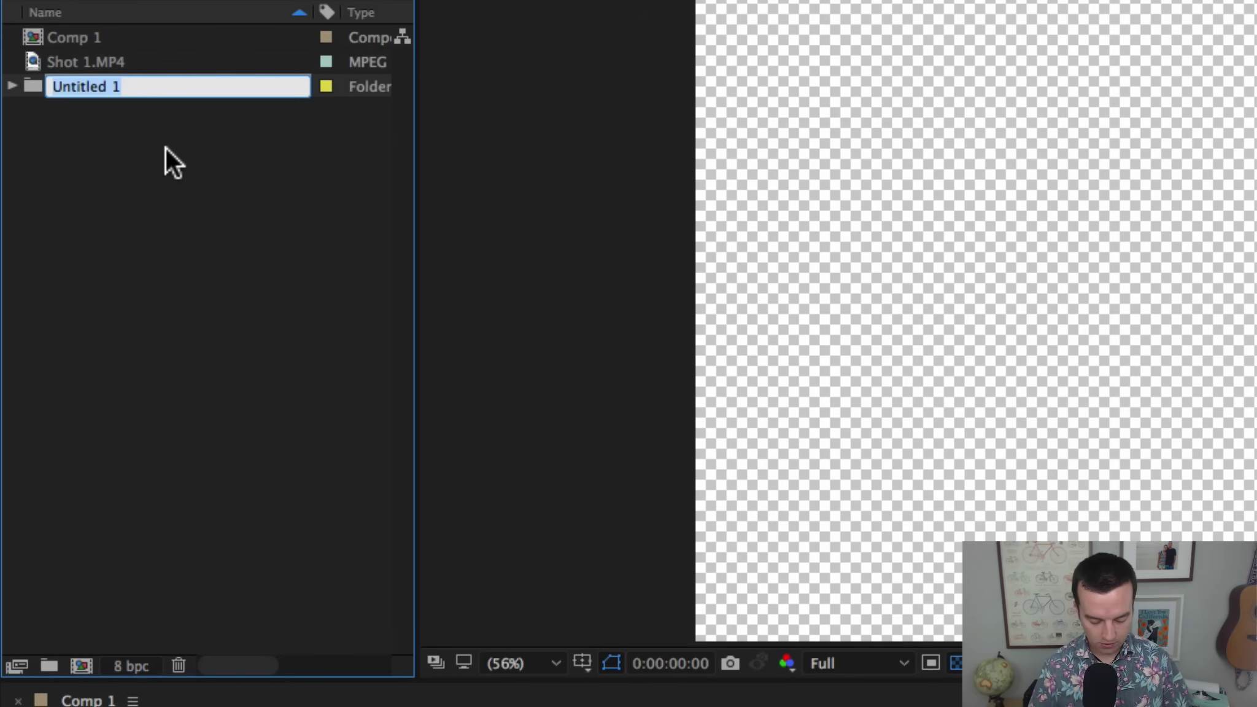
pyautogui.write('VIDEO')
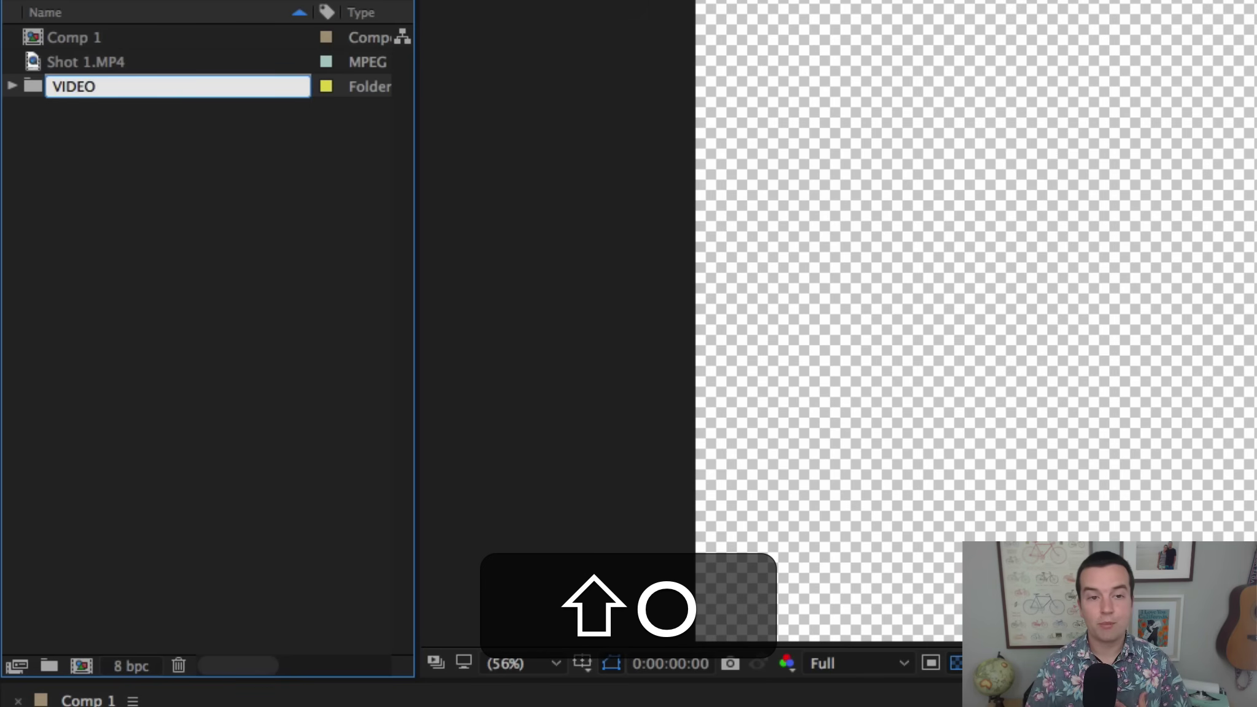
pyautogui.click(27, 210)
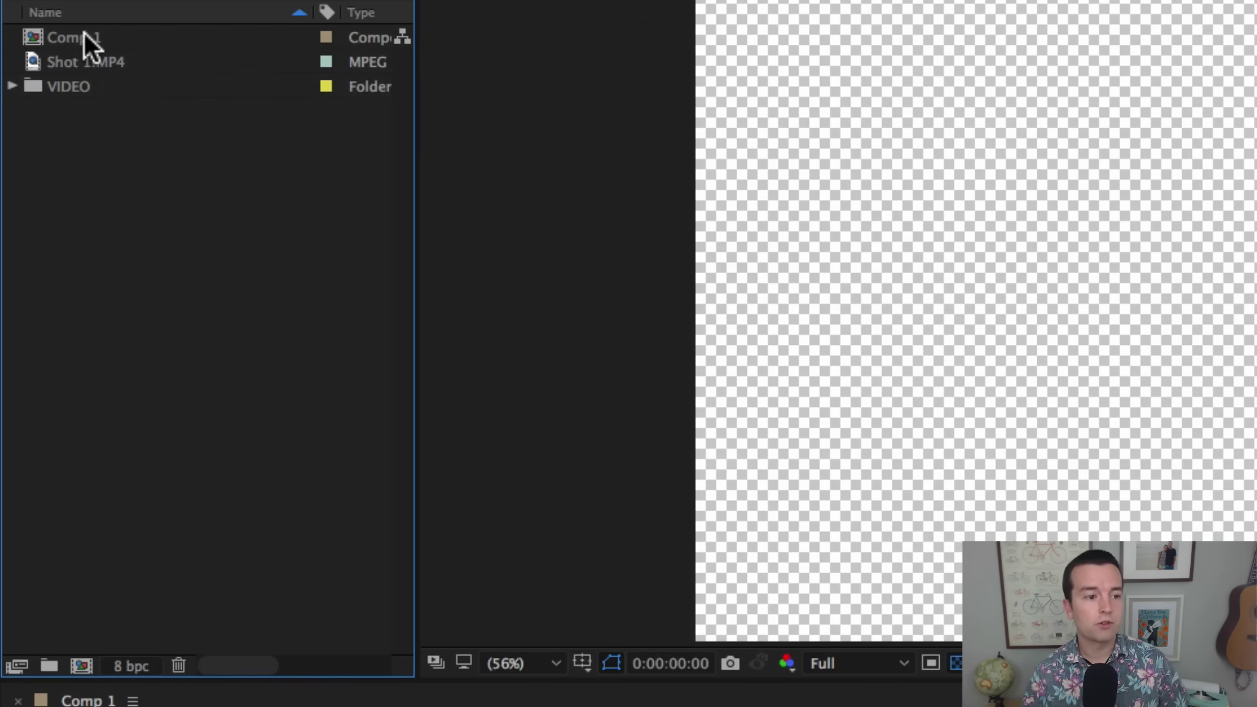
# - Move Shot 1.MP4 into the VIDEO folder, then expand the folder and select the clip
pyautogui.moveTo(86, 60); pyautogui.dragTo(70, 82)
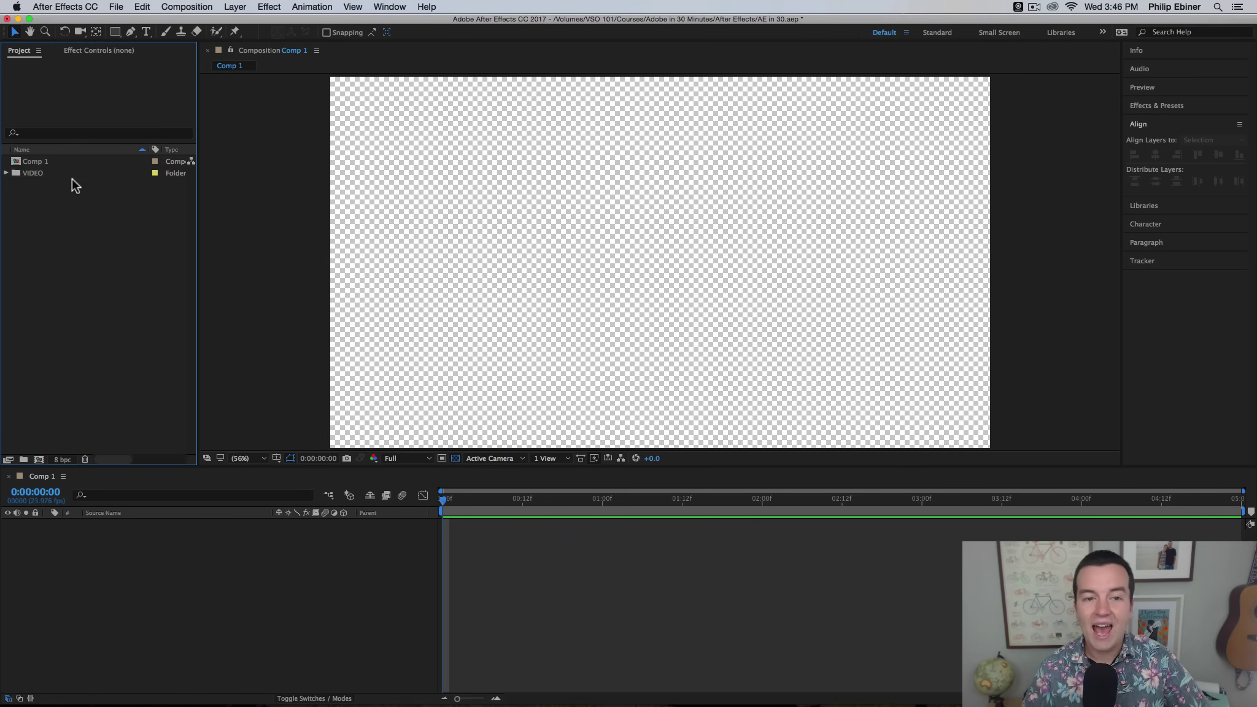
pyautogui.click(6, 173)
pyautogui.click(28, 185)
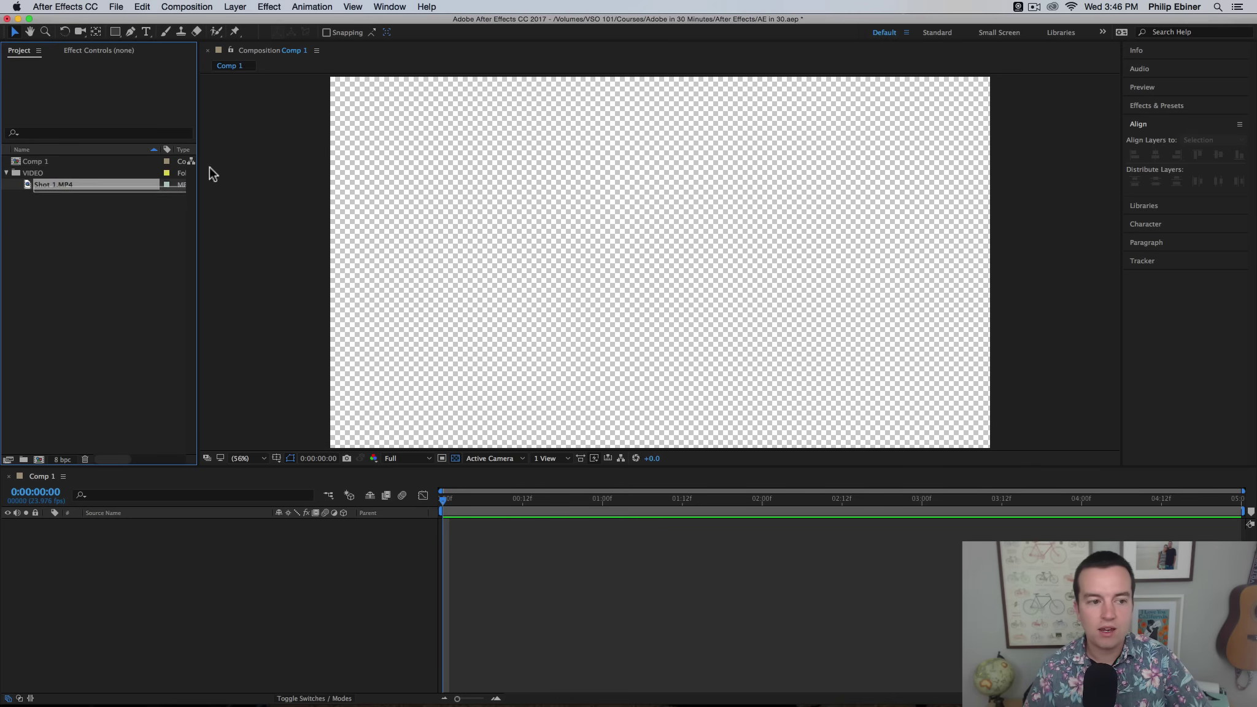
# - Add Shot 1.MP4 to the Comp 1 timeline, starting at the beginning, and hide its video
pyautogui.moveTo(69, 188); pyautogui.dragTo(483, 623)
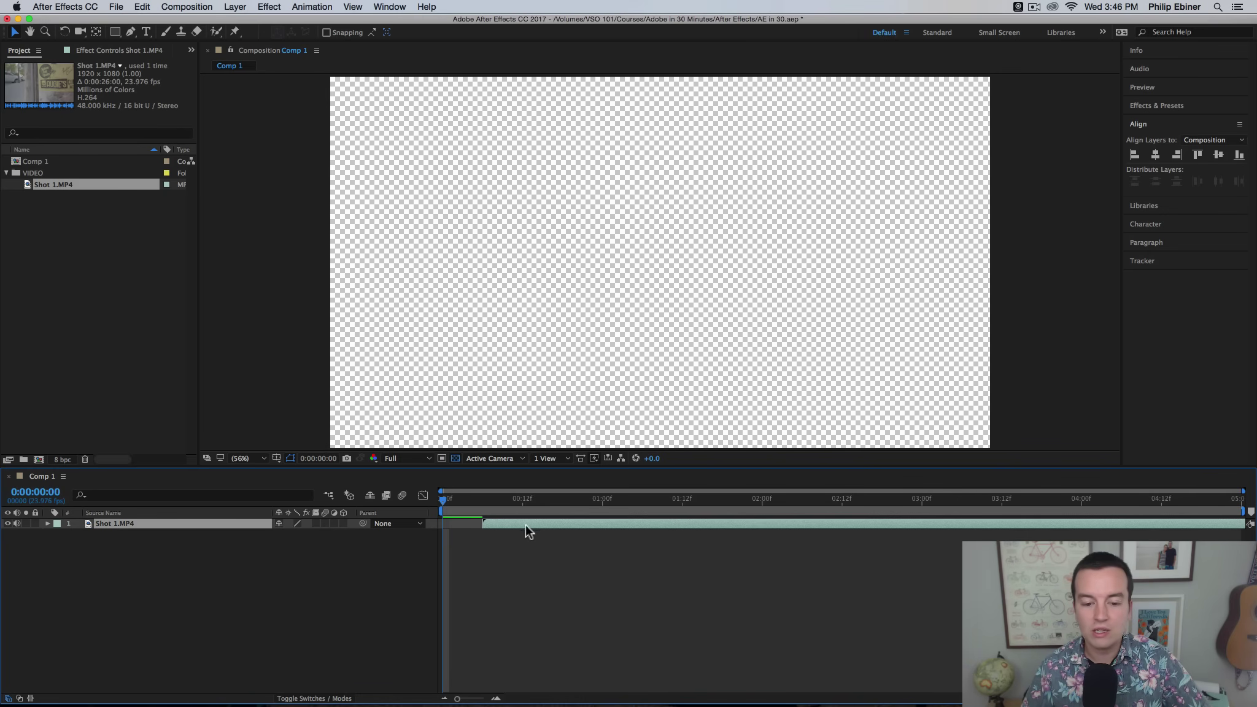
pyautogui.moveTo(526, 524); pyautogui.dragTo(1033, 529)
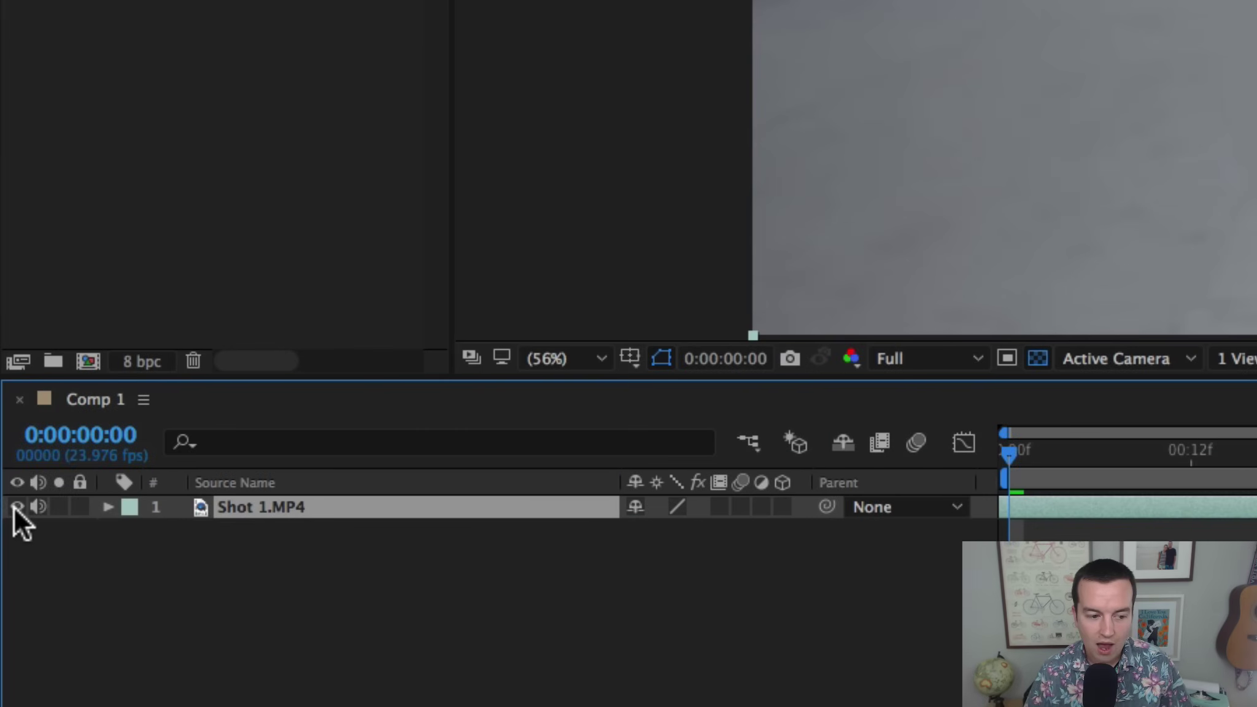
pyautogui.click(7, 523)
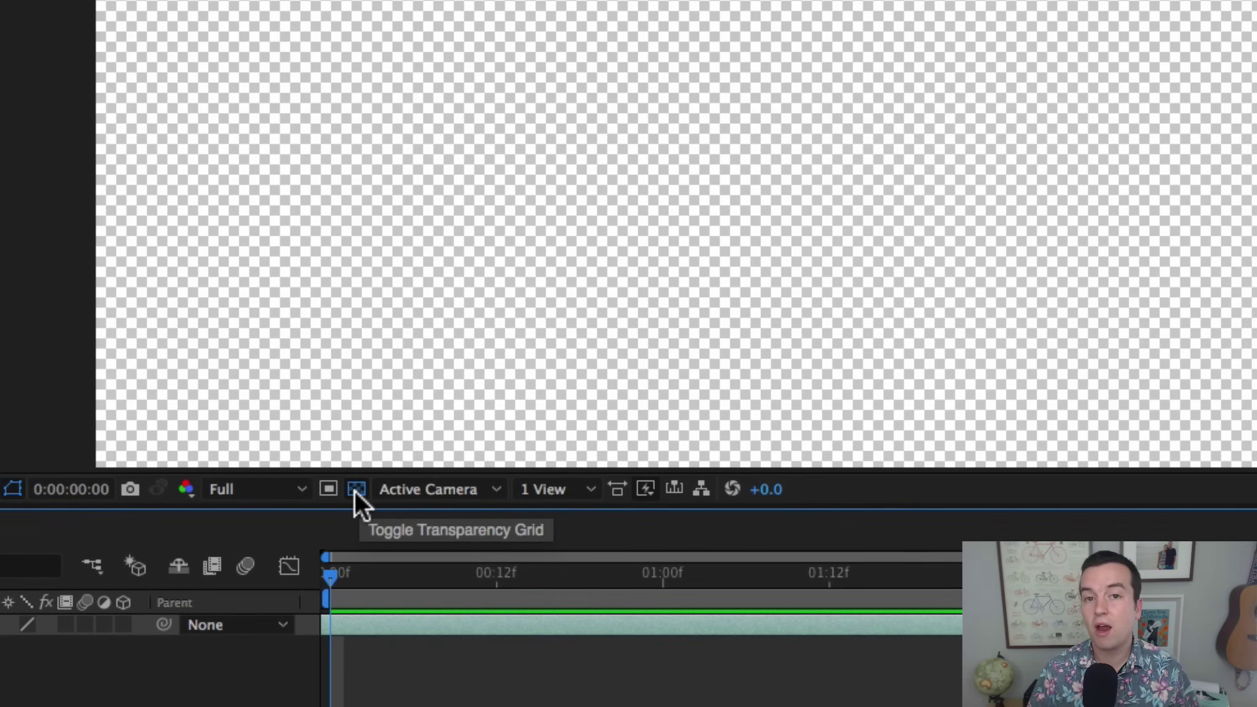
# - Toggle the composition's transparency grid off and back on to compare it with the black background
pyautogui.click(355, 490)
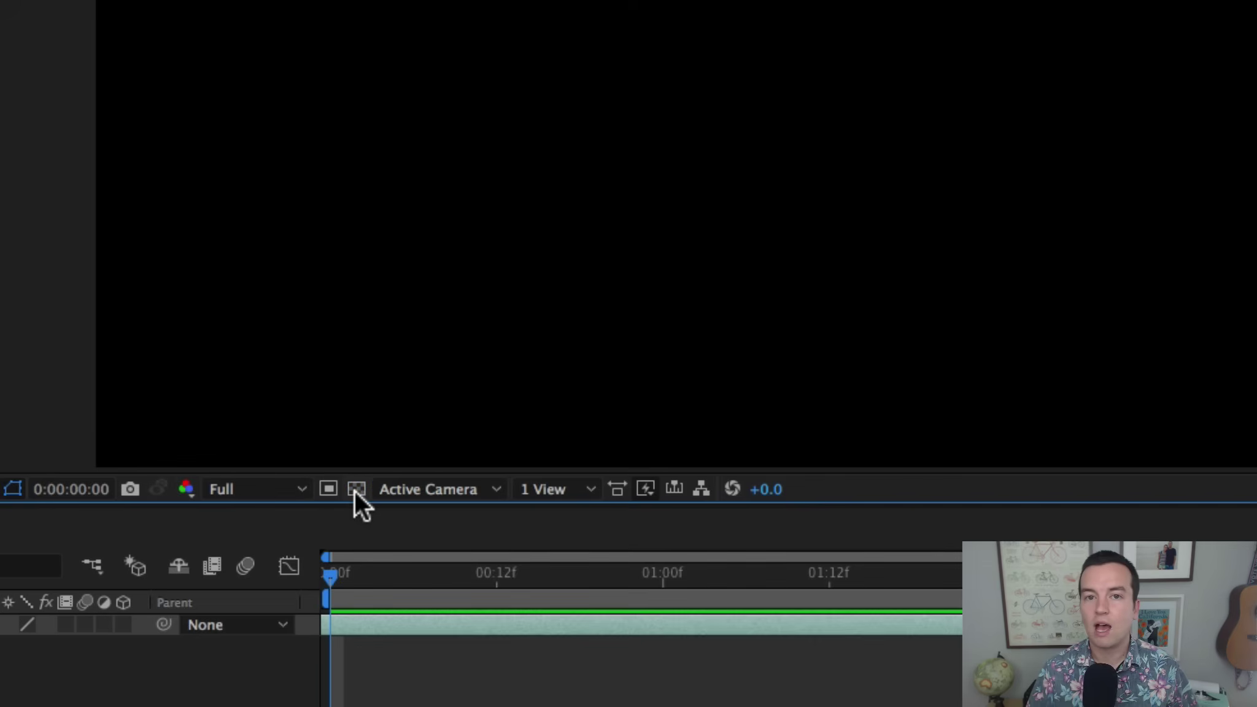
pyautogui.click(355, 489)
pyautogui.click(355, 489)
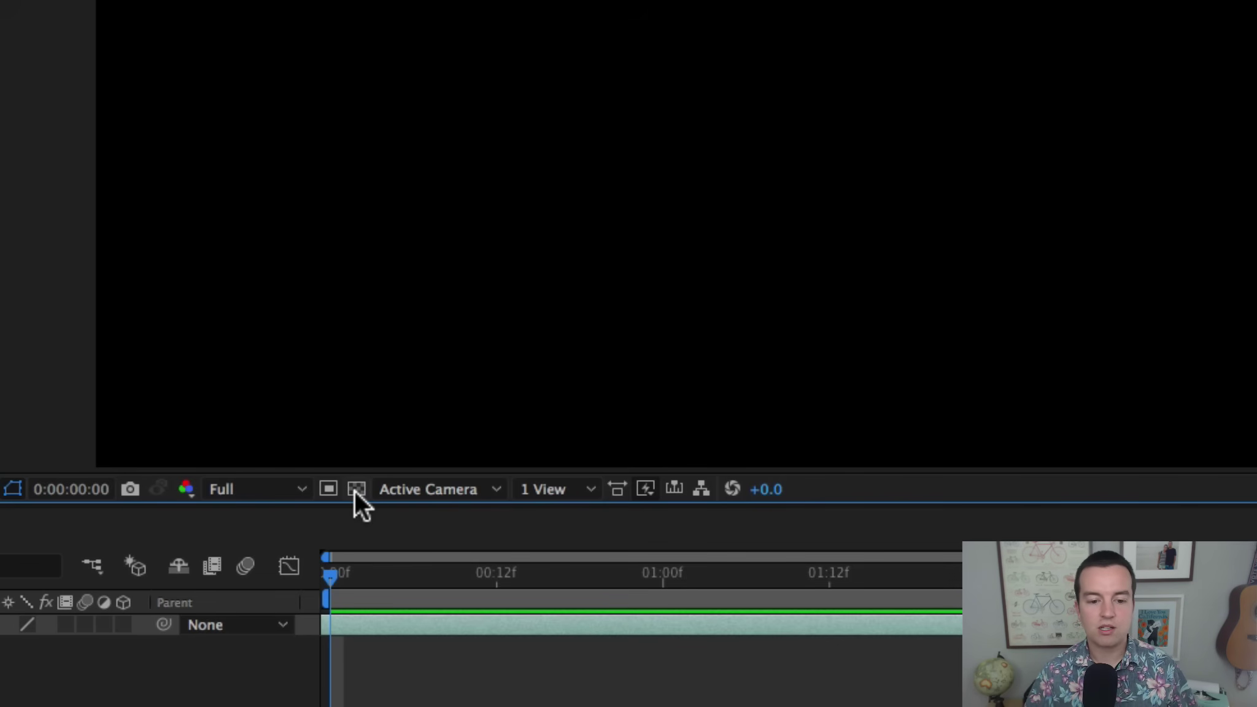
pyautogui.click(356, 490)
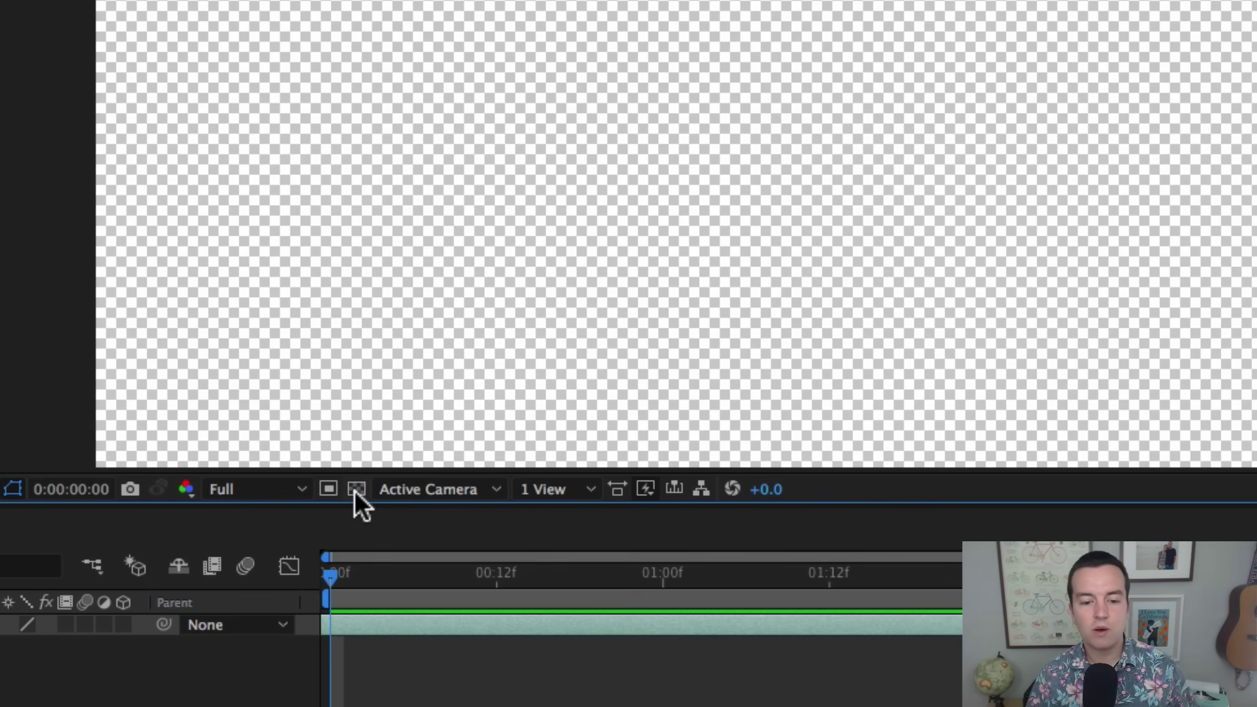
pyautogui.click(355, 489)
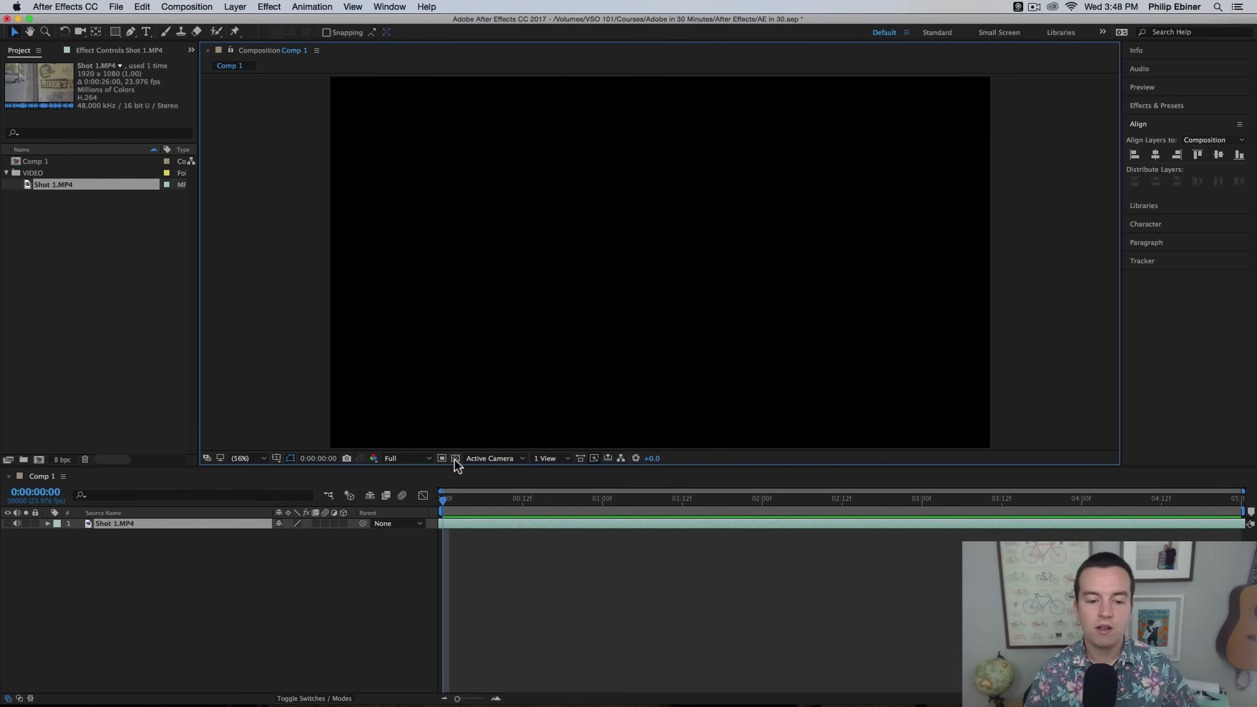
pyautogui.click(455, 458)
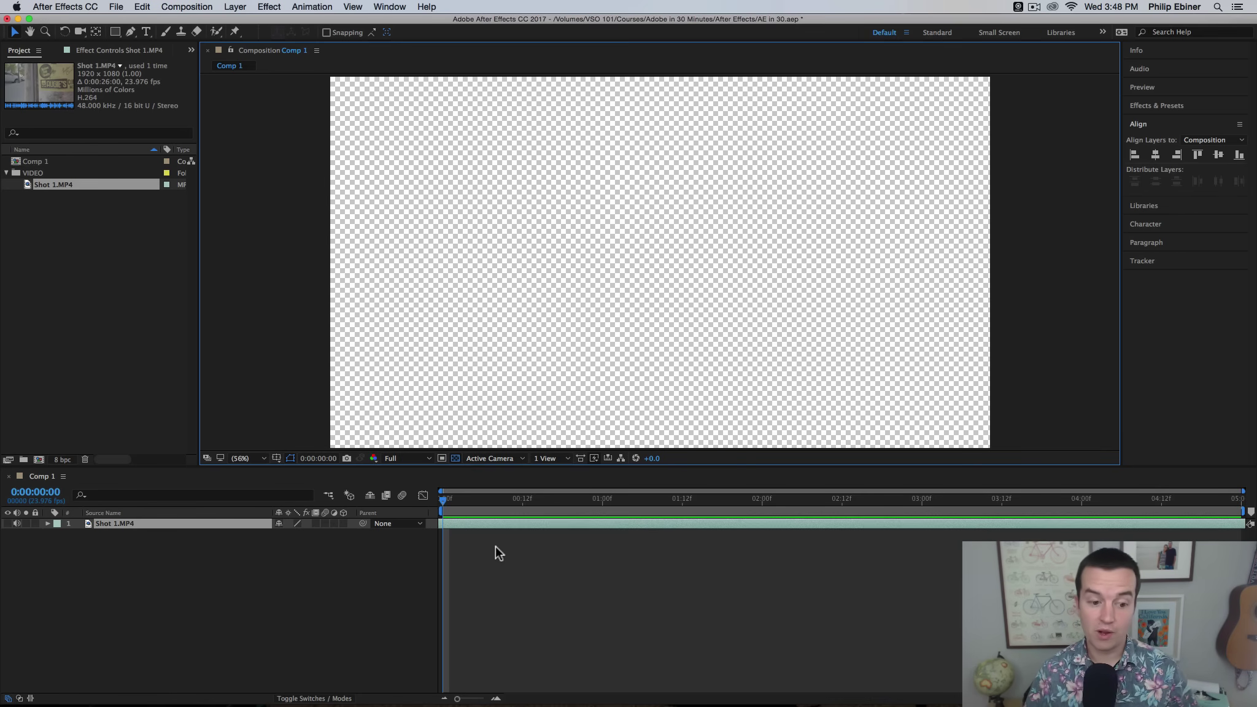
# - Deselect the Shot 1.MP4 layer and activate the Rectangle Tool
pyautogui.click(581, 597)
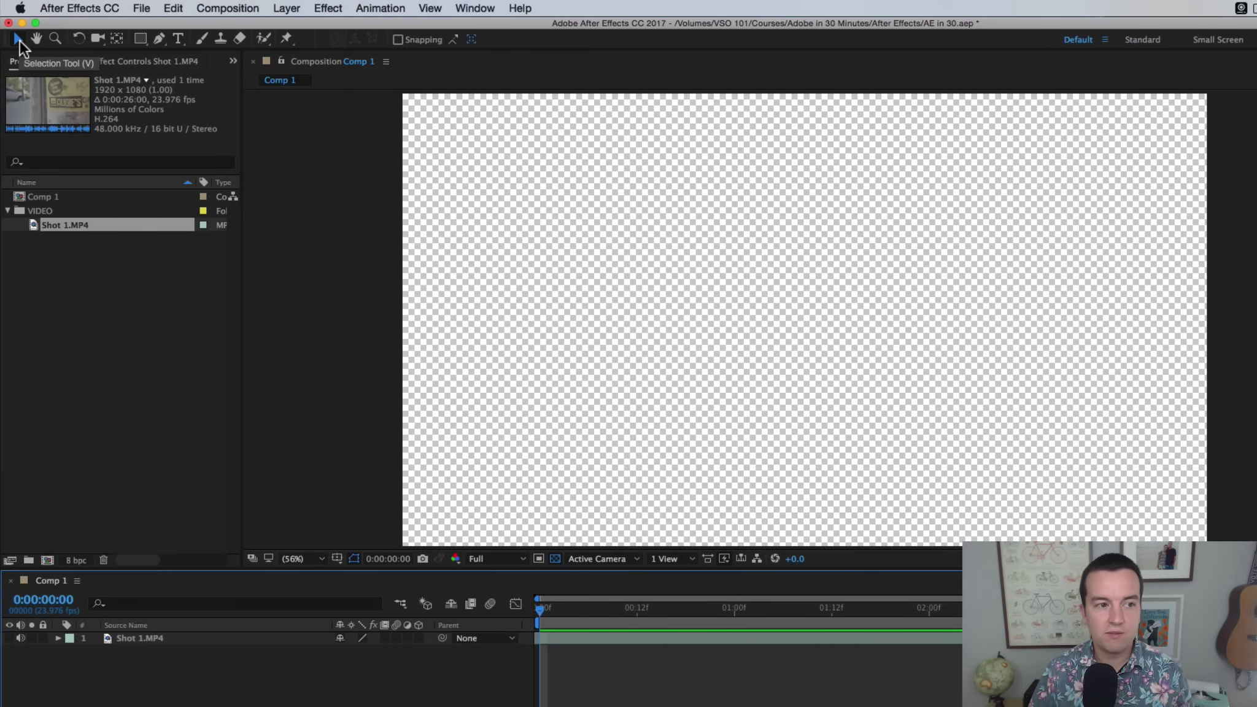
pyautogui.click(140, 39)
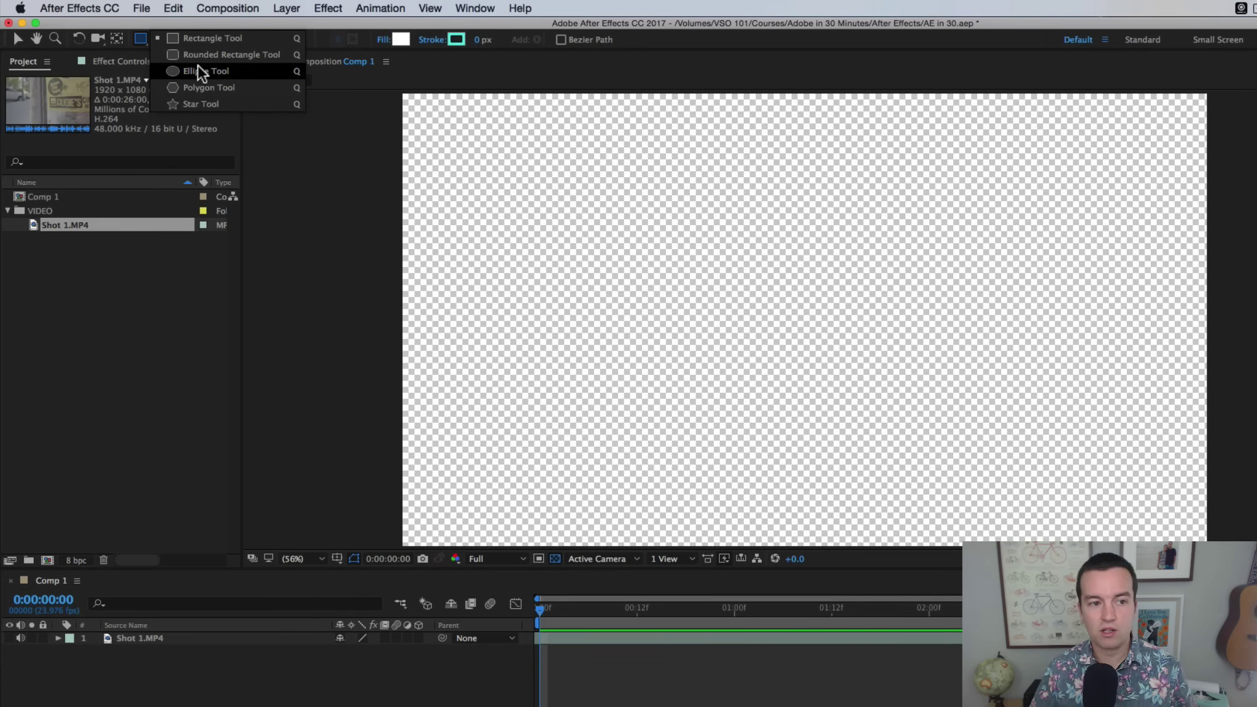
pyautogui.click(142, 36)
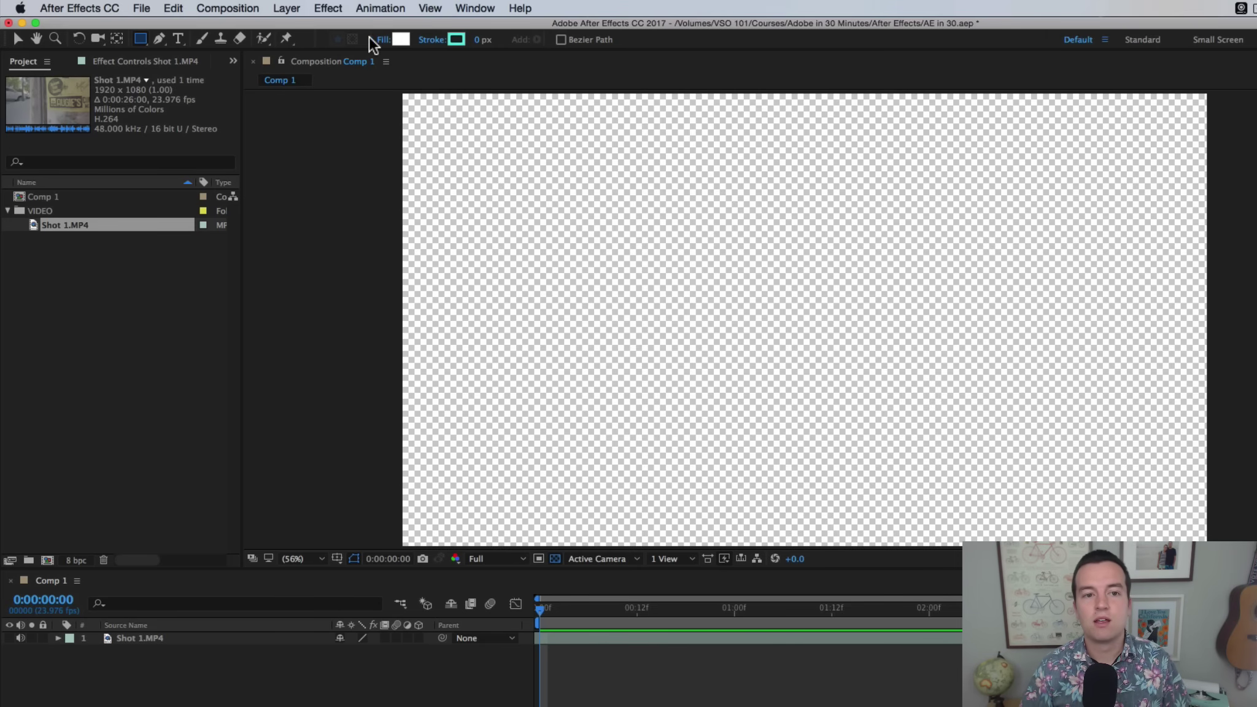
pyautogui.click(179, 38)
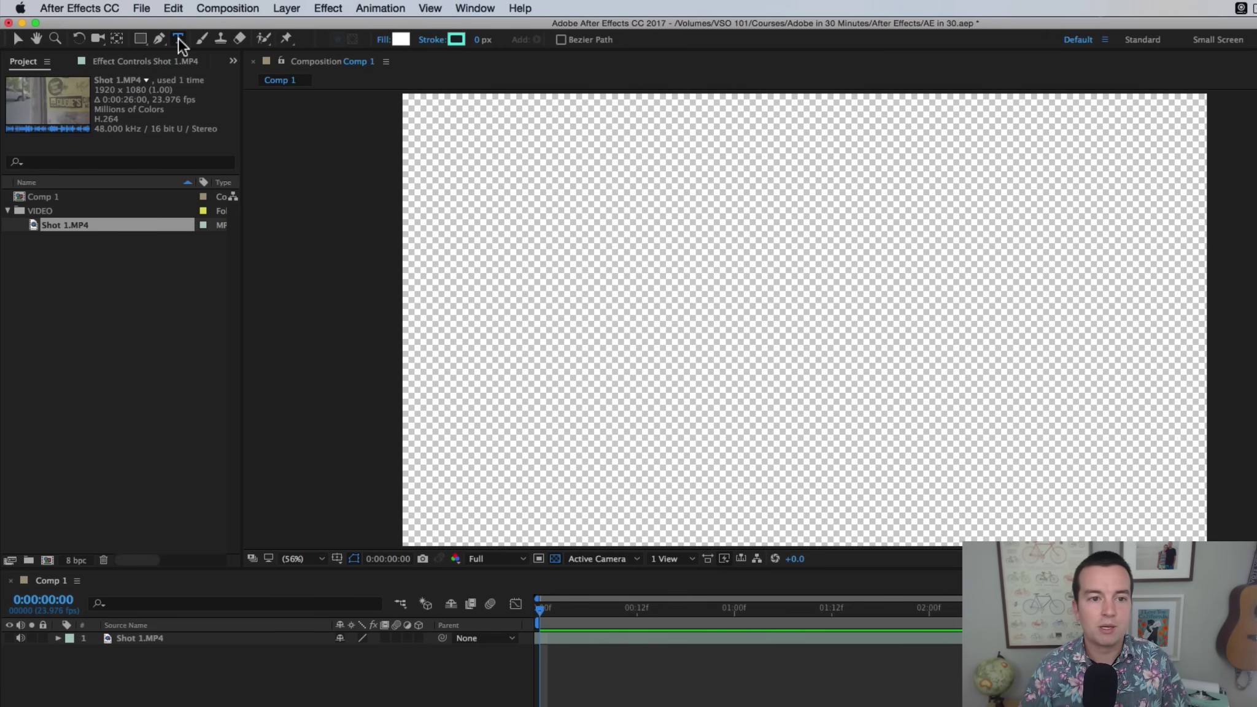
pyautogui.click(158, 39)
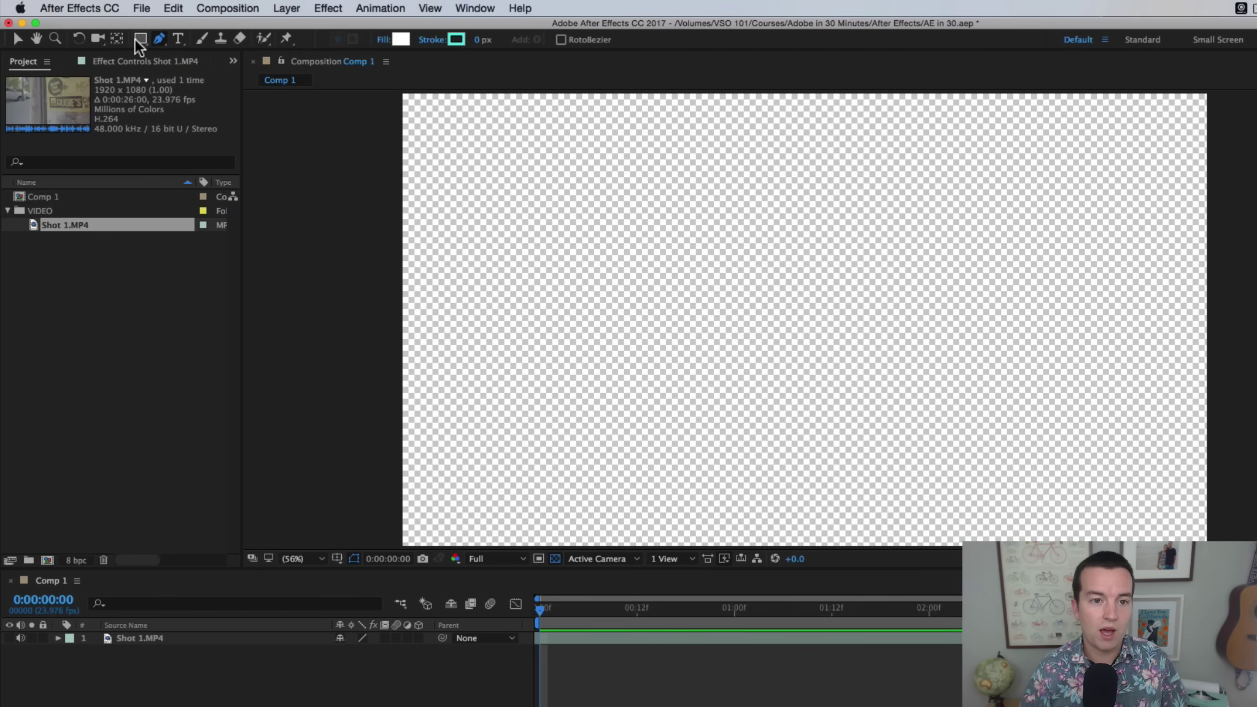
pyautogui.click(135, 39)
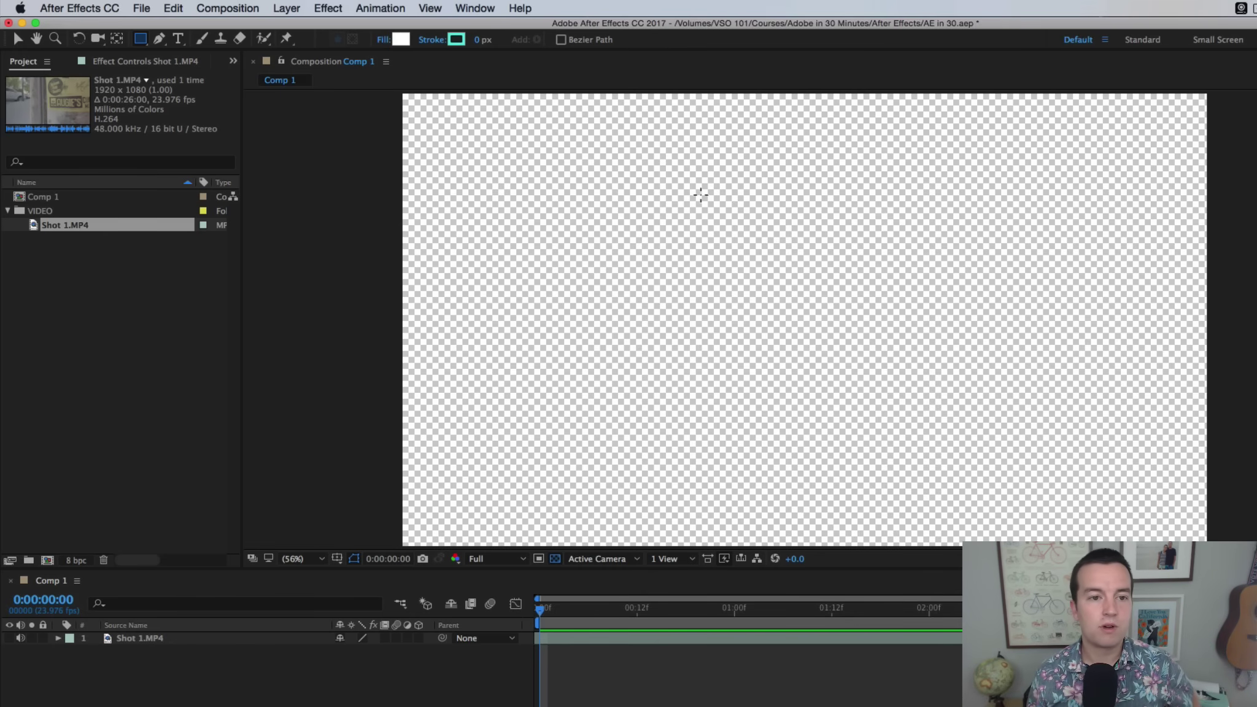
# - Set the shape fill to None and the stroke width to 25 px
pyautogui.click(382, 41)
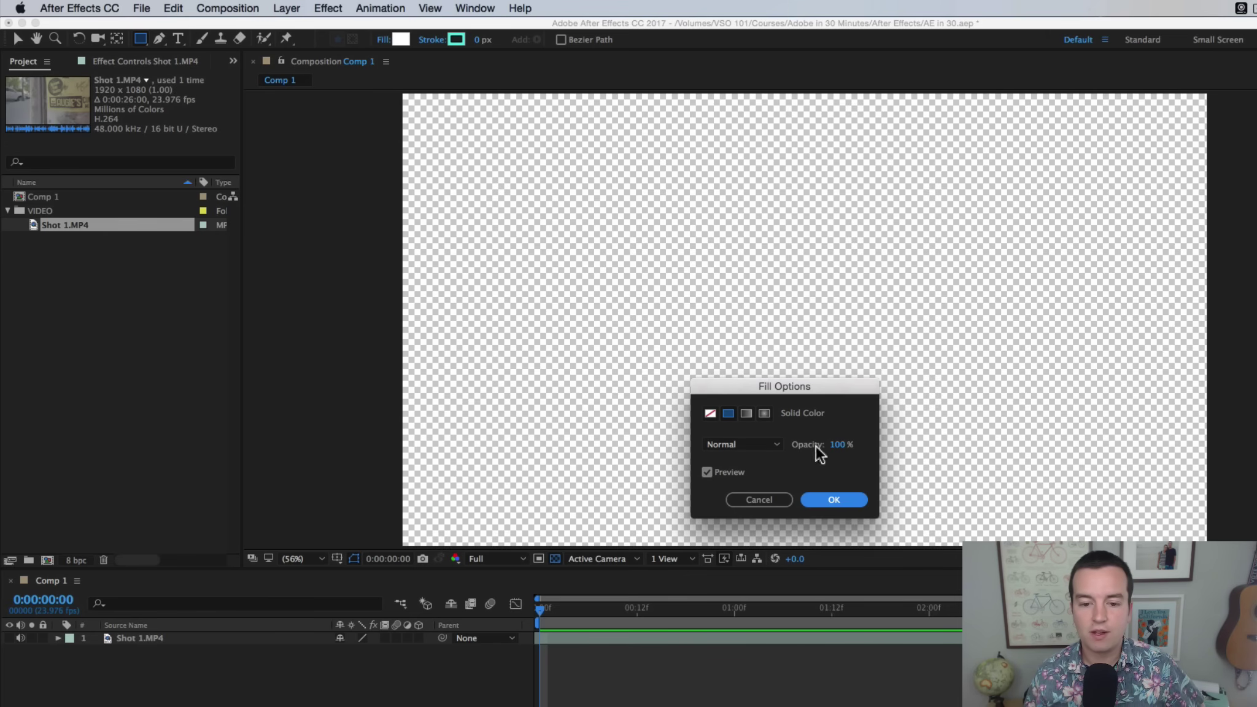
pyautogui.click(709, 413)
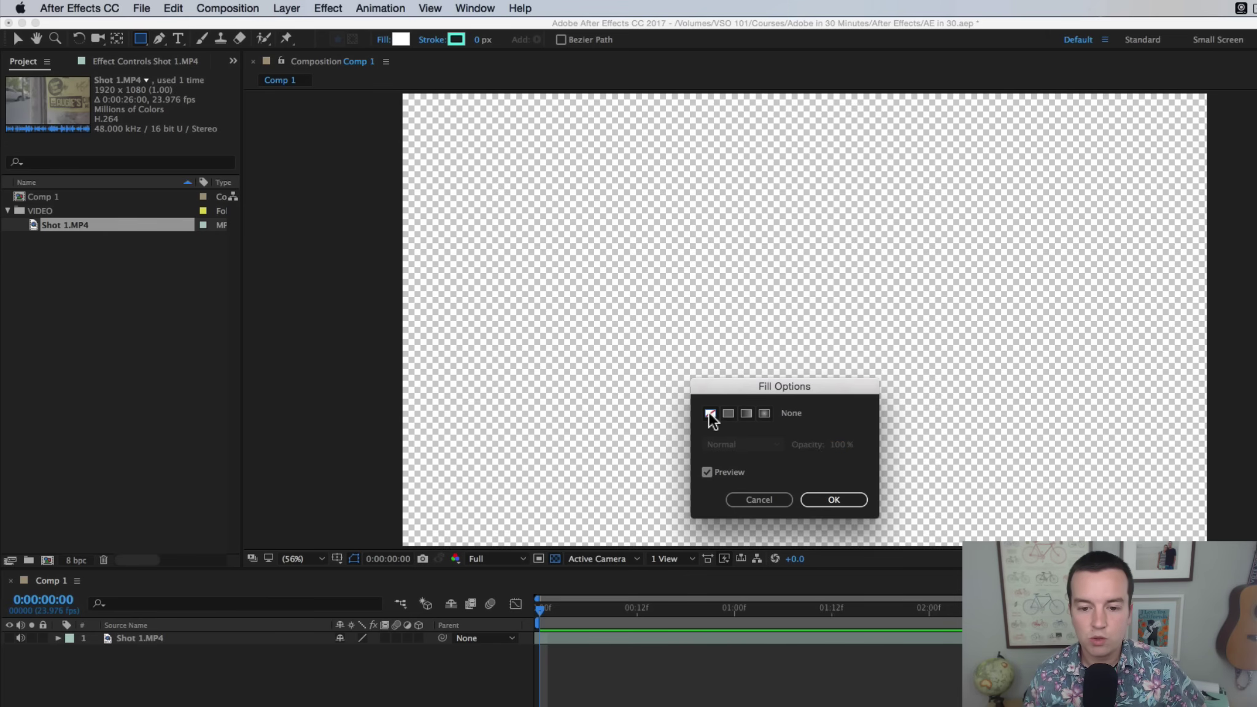
pyautogui.click(827, 497)
pyautogui.moveTo(478, 39)
pyautogui.mouseDown()
pyautogui.moveTo(523, 48)
pyautogui.moveTo(426, 50)
pyautogui.moveTo(480, 46)
pyautogui.mouseUp()
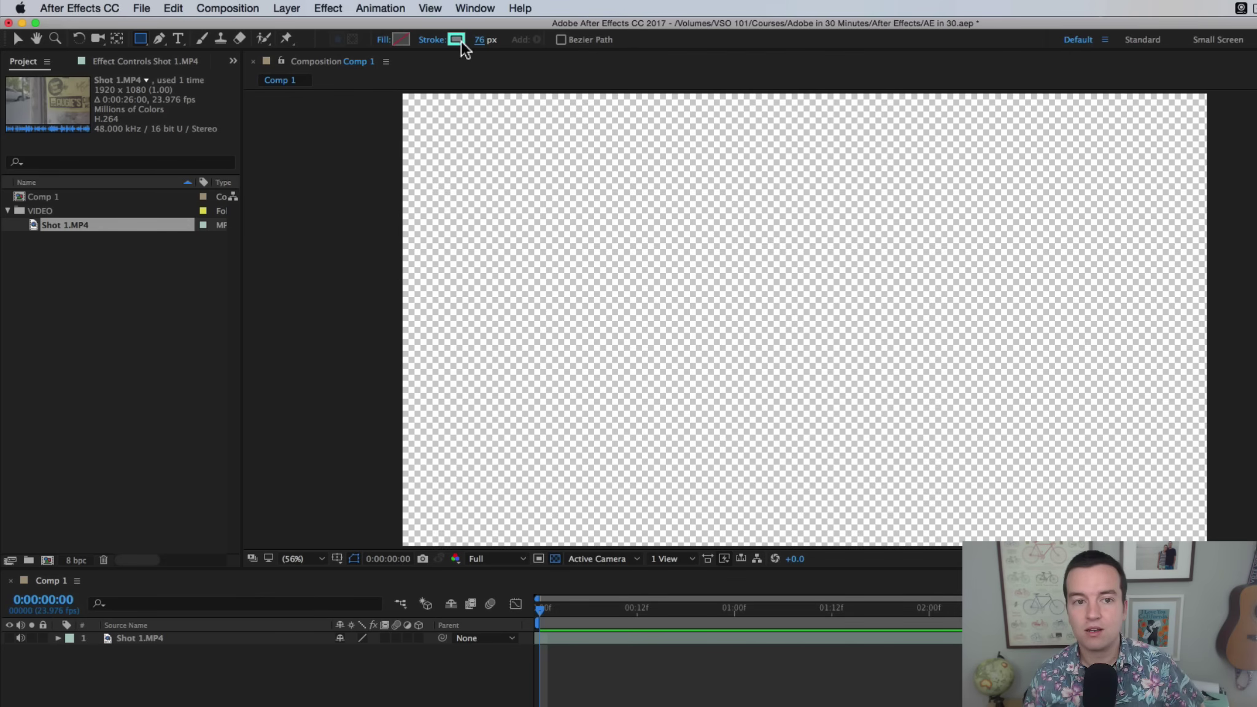
pyautogui.click(483, 40)
pyautogui.write('25')
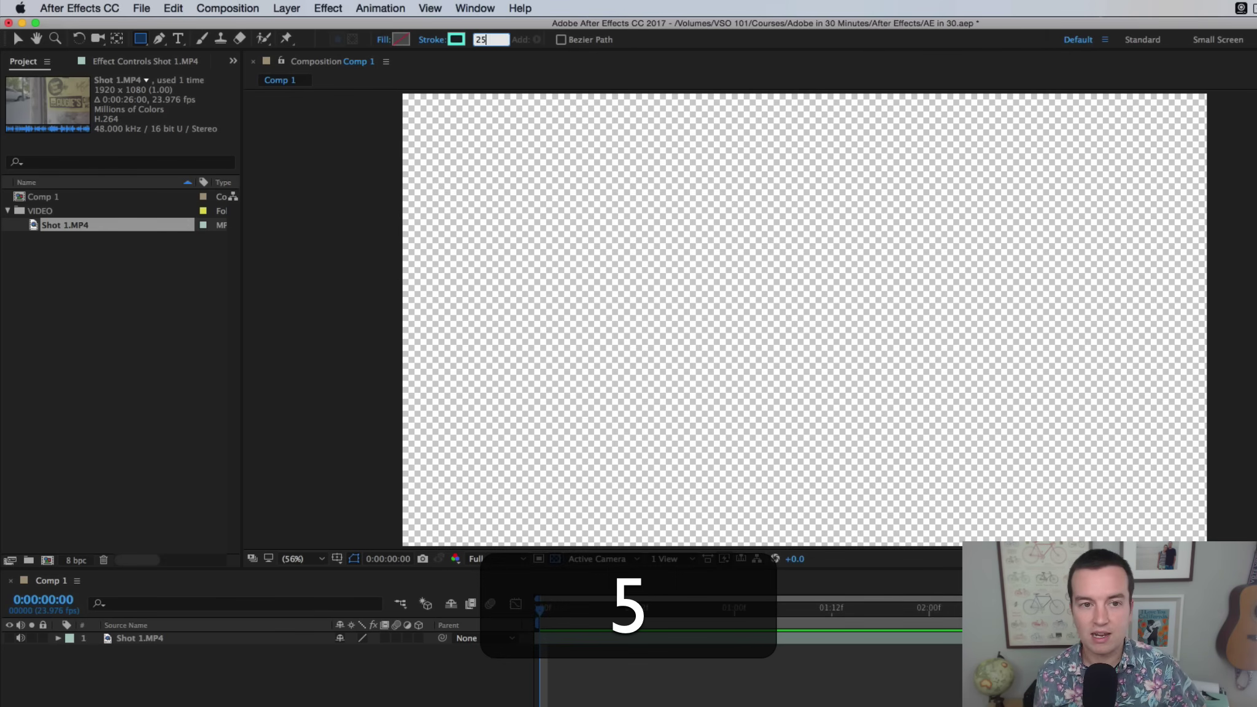
# - Change the stroke color to a dark red and draw a large rectangle outline around the middle of the composition
pyautogui.click(456, 38)
pyautogui.moveTo(832, 410); pyautogui.dragTo(830, 358)
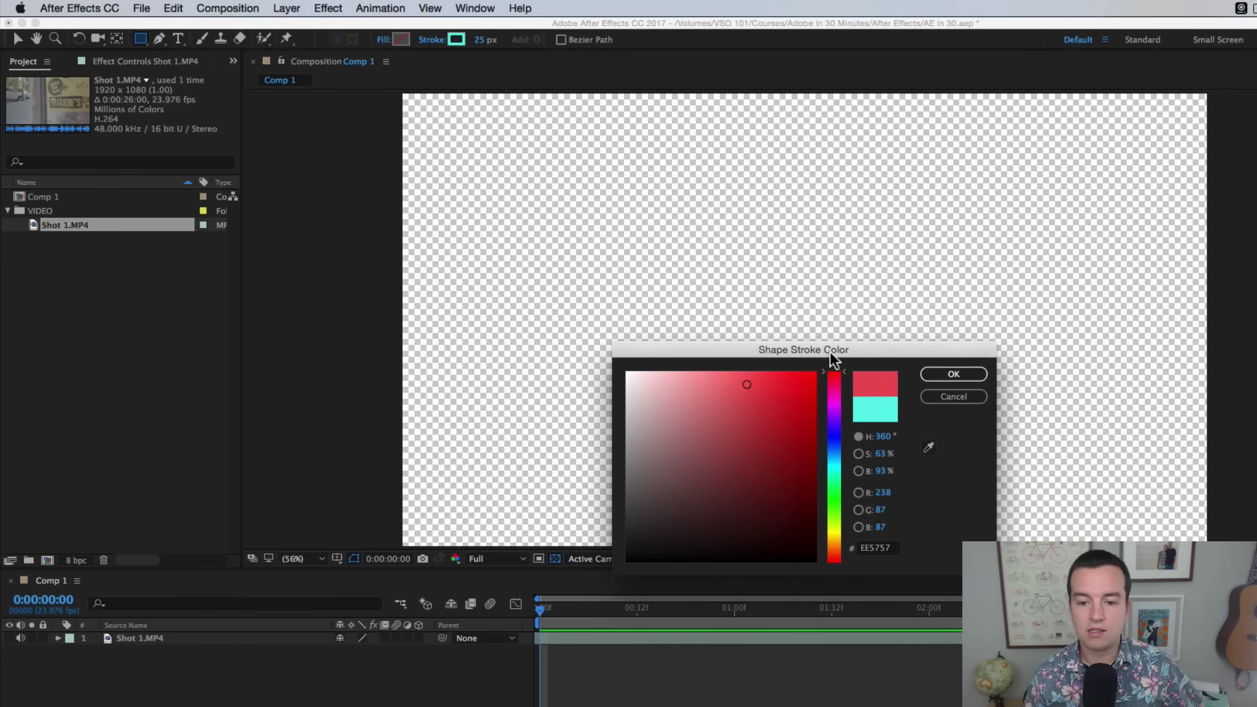
pyautogui.moveTo(786, 396)
pyautogui.mouseDown()
pyautogui.moveTo(796, 381)
pyautogui.moveTo(763, 425)
pyautogui.moveTo(757, 409)
pyautogui.mouseUp()
pyautogui.click(952, 376)
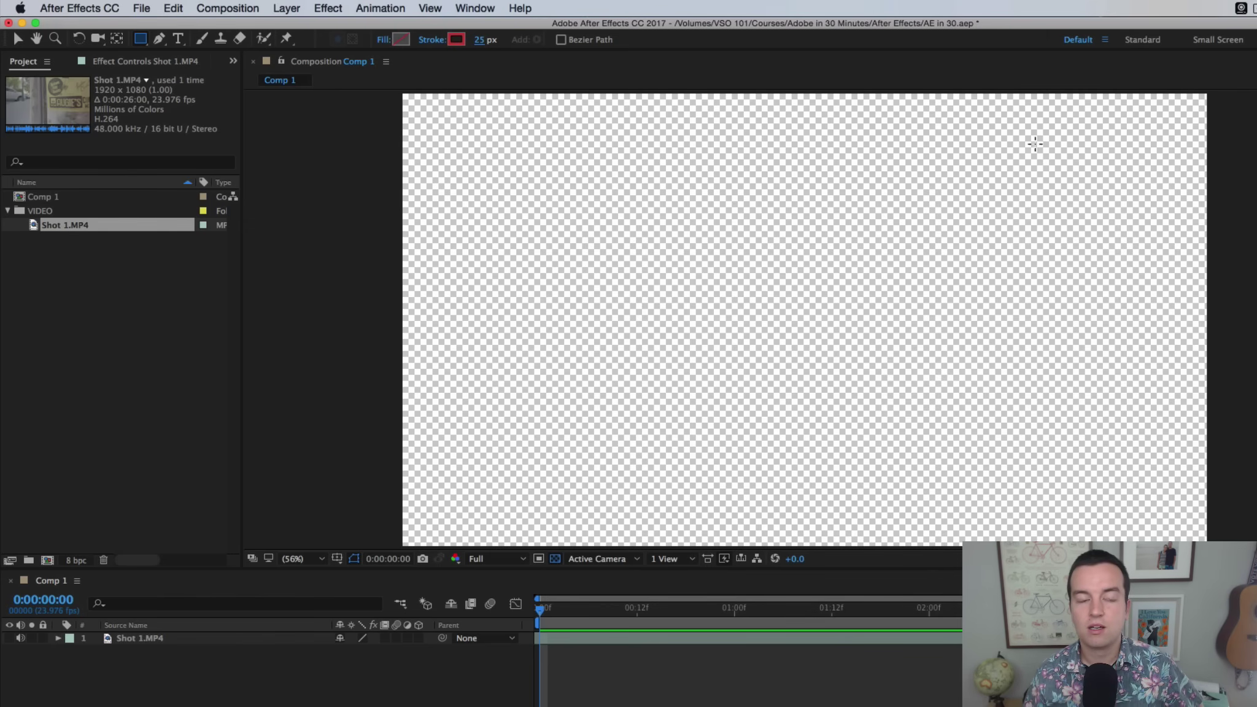
pyautogui.moveTo(514, 170); pyautogui.dragTo(1097, 458)
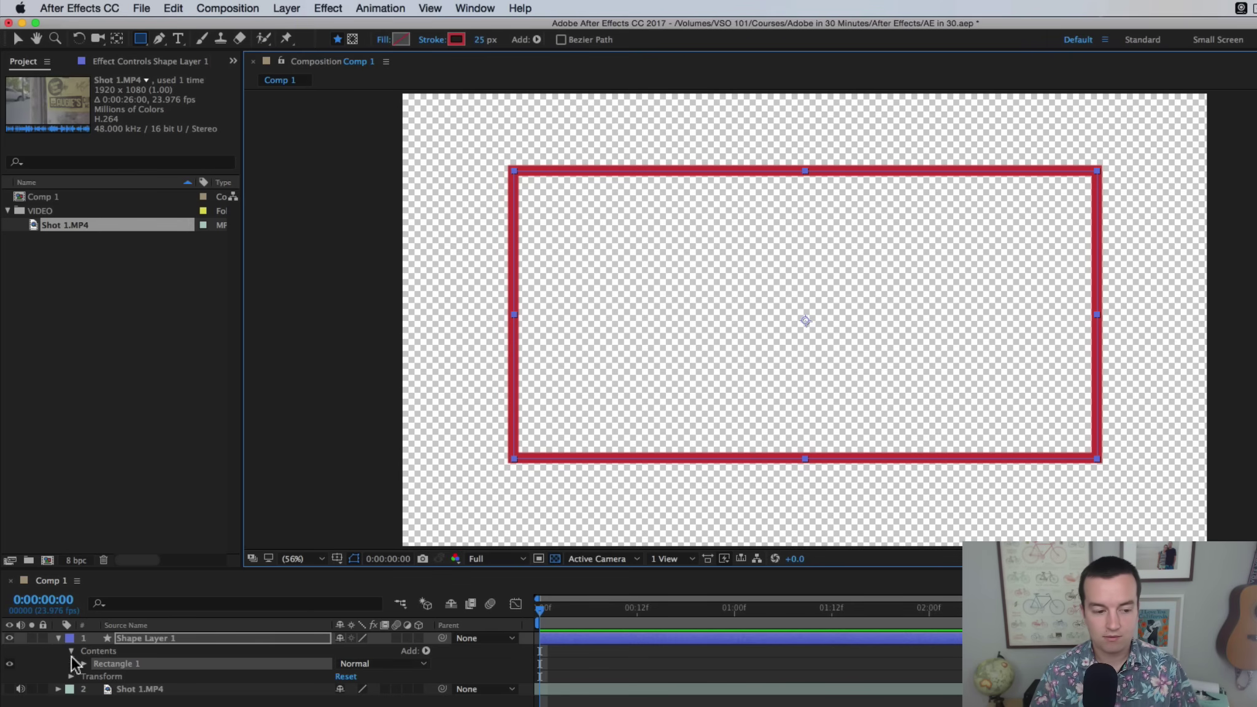
# - Show the Shot 1.MP4 layer's video and try the rectangle's shape layer beneath it before restoring the shape on top
pyautogui.click(121, 637)
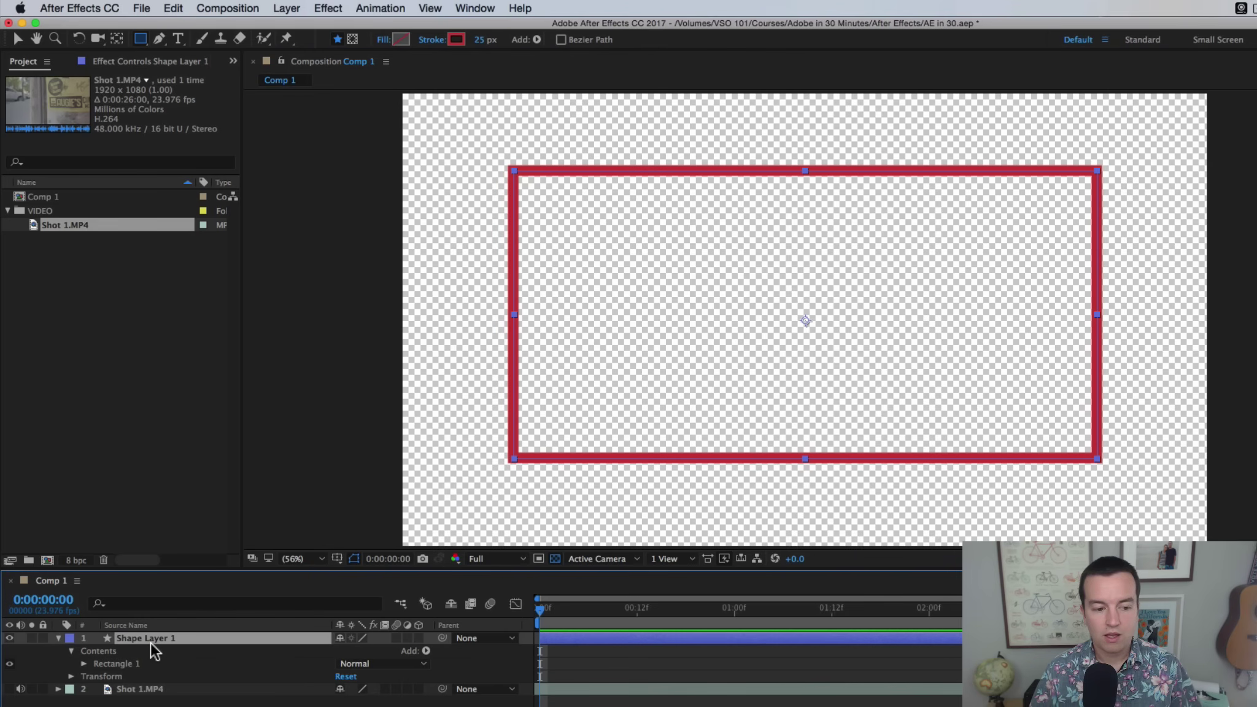
pyautogui.moveTo(148, 637); pyautogui.dragTo(163, 702)
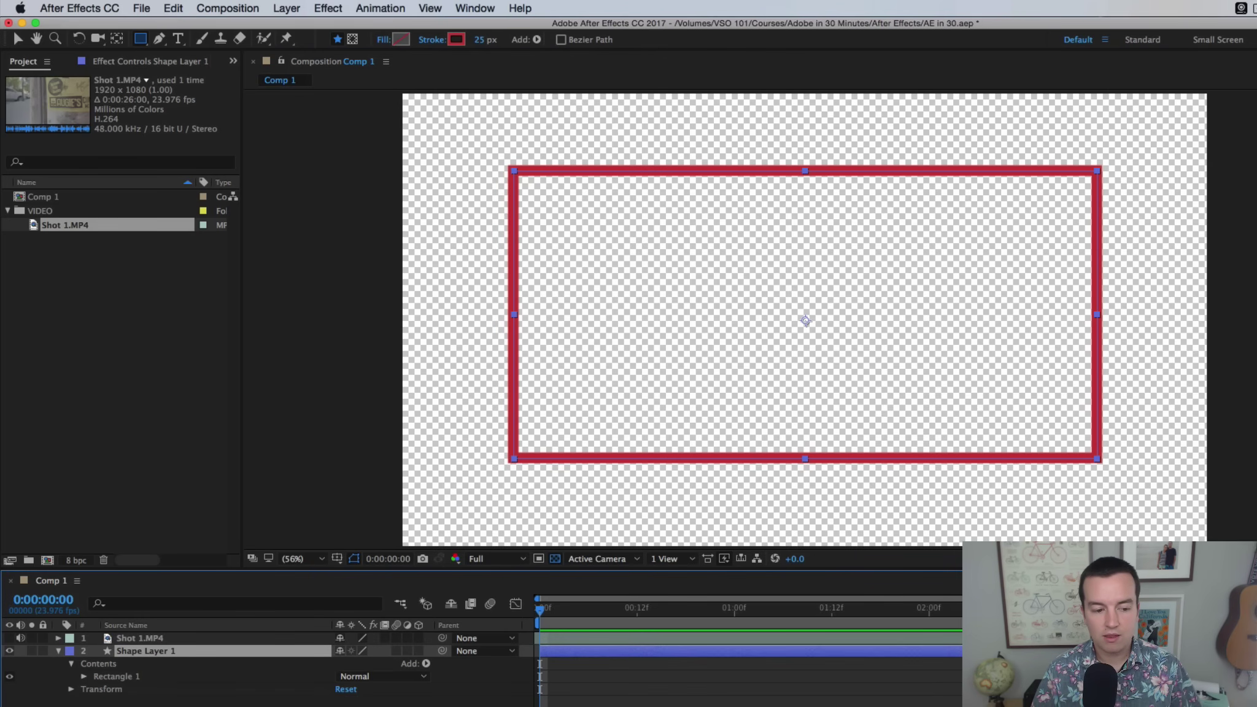
pyautogui.click(9, 638)
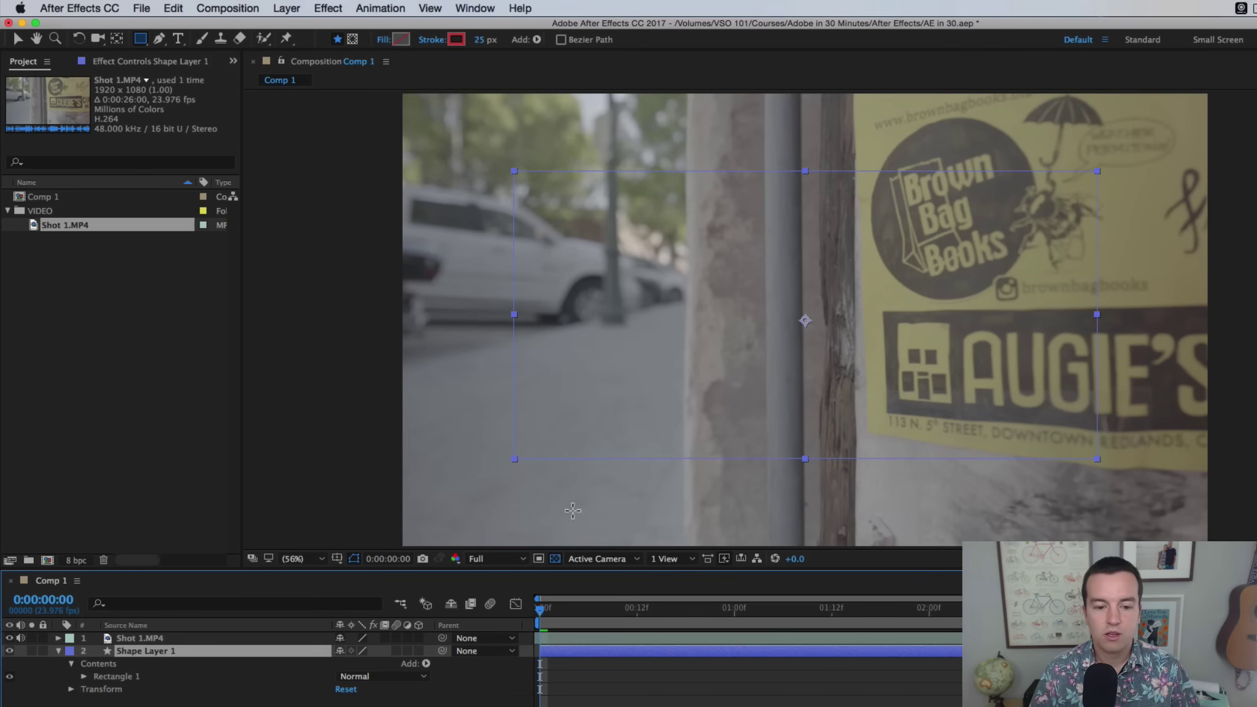
pyautogui.moveTo(140, 649); pyautogui.dragTo(157, 632)
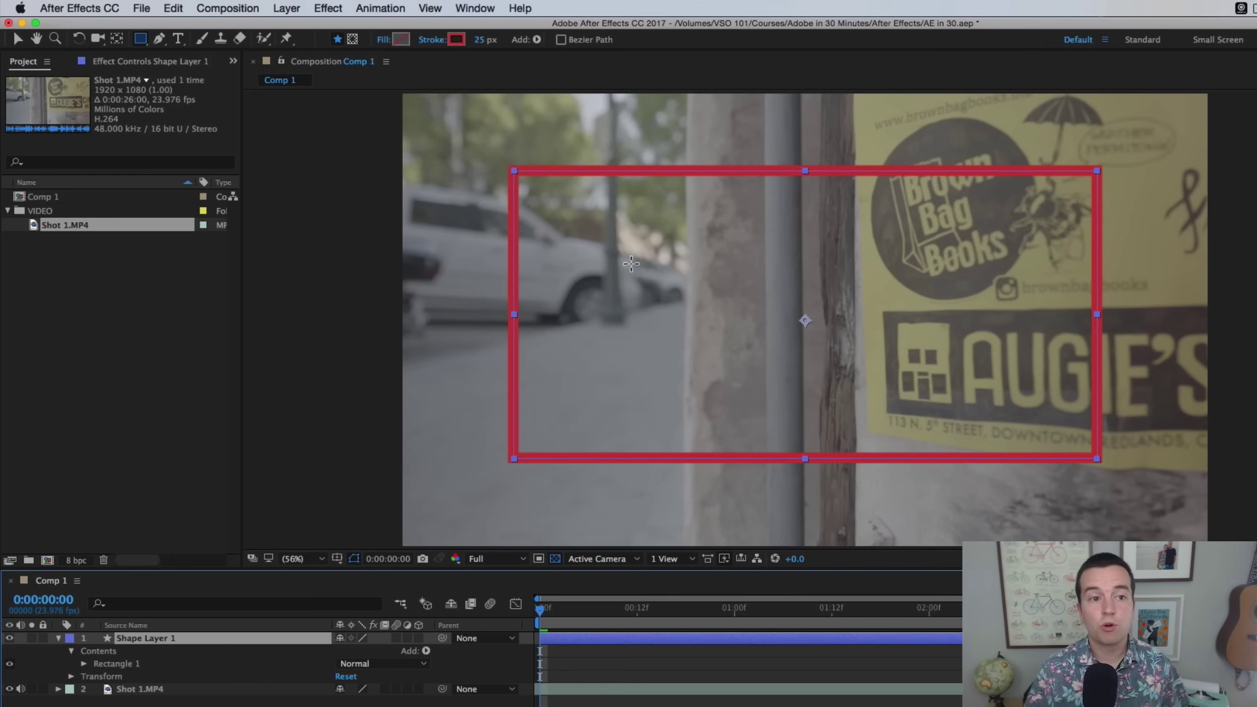
# - Add the text HELLO over the rectangle and enlarge its font size to 283 px
pyautogui.click(178, 39)
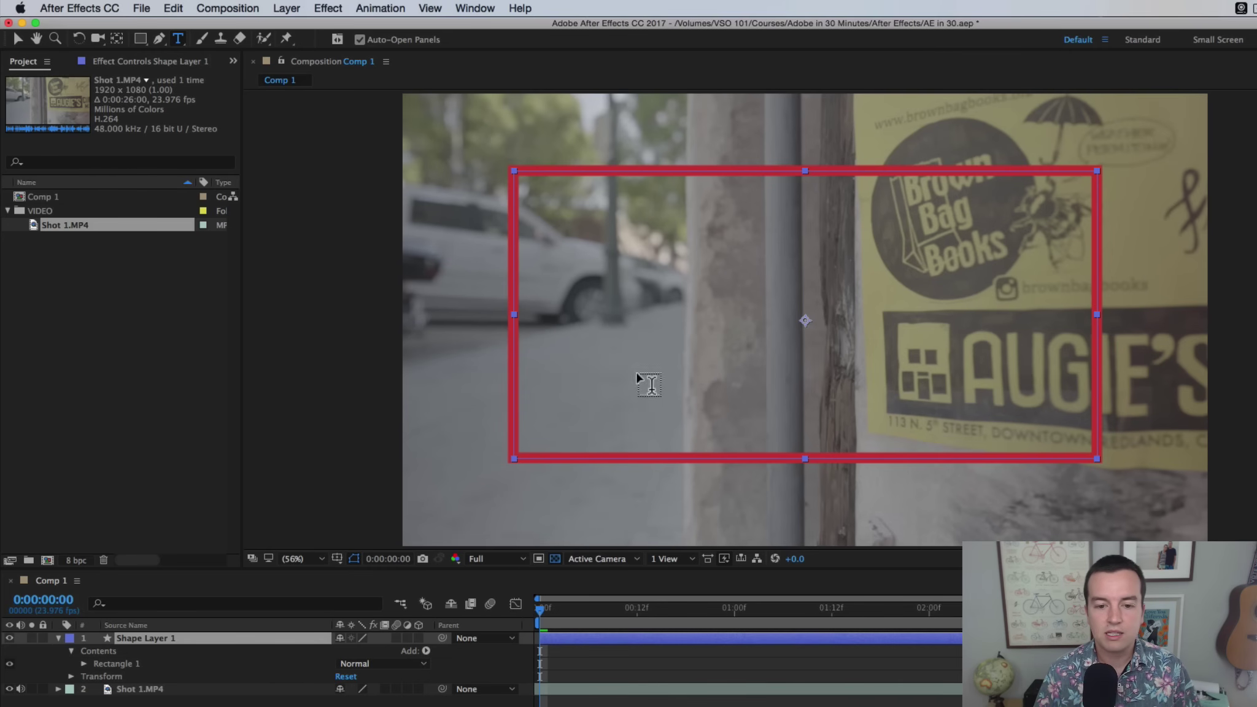
pyautogui.click(641, 311)
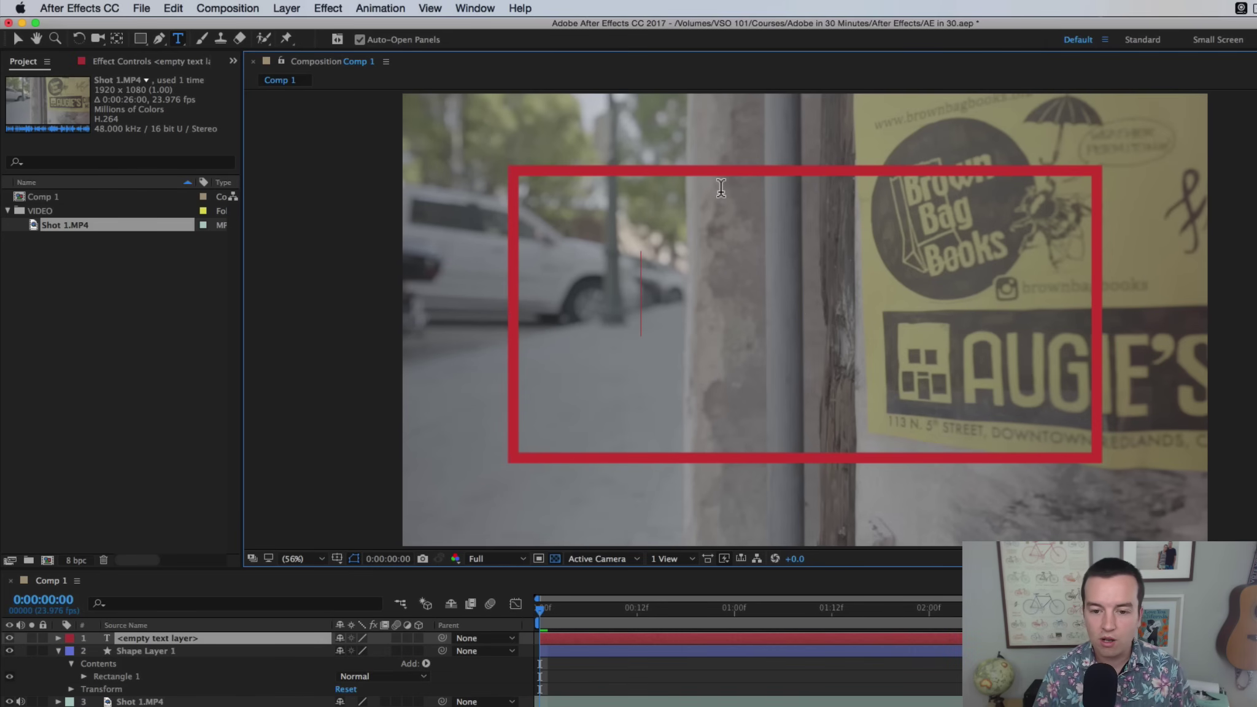
pyautogui.write('HELLO')
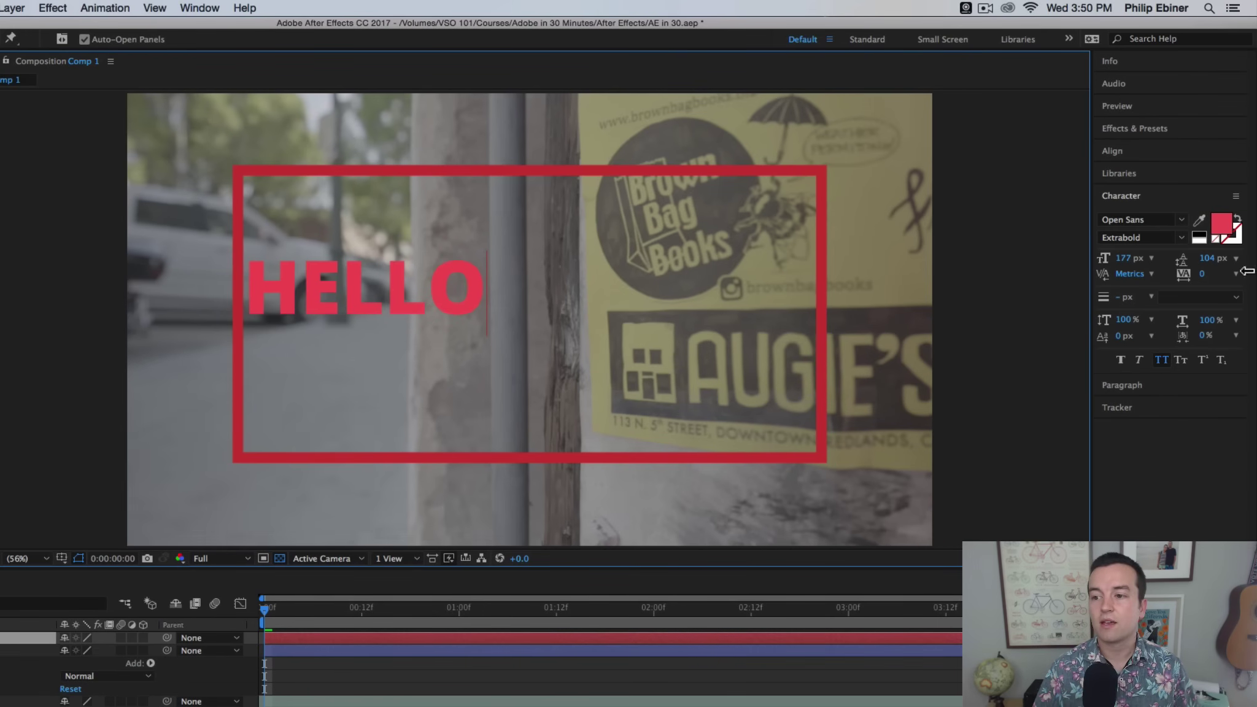
pyautogui.moveTo(260, 276); pyautogui.dragTo(541, 283)
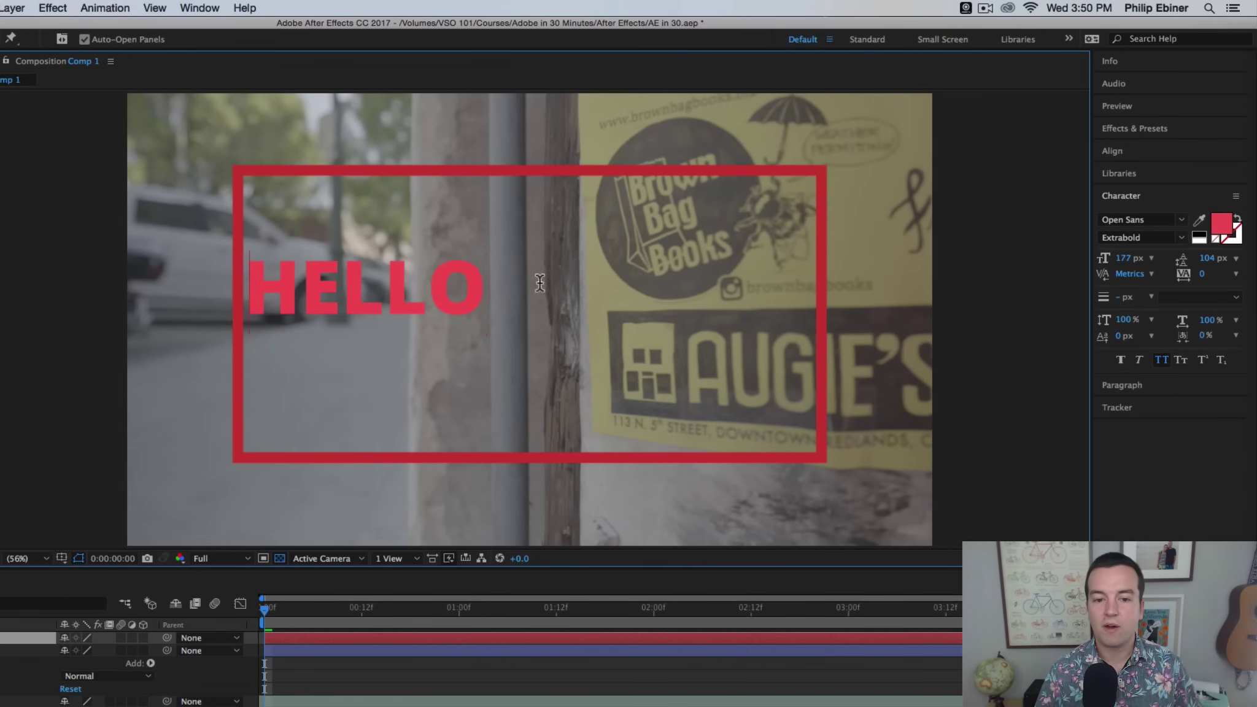
pyautogui.moveTo(1130, 258); pyautogui.dragTo(1212, 262)
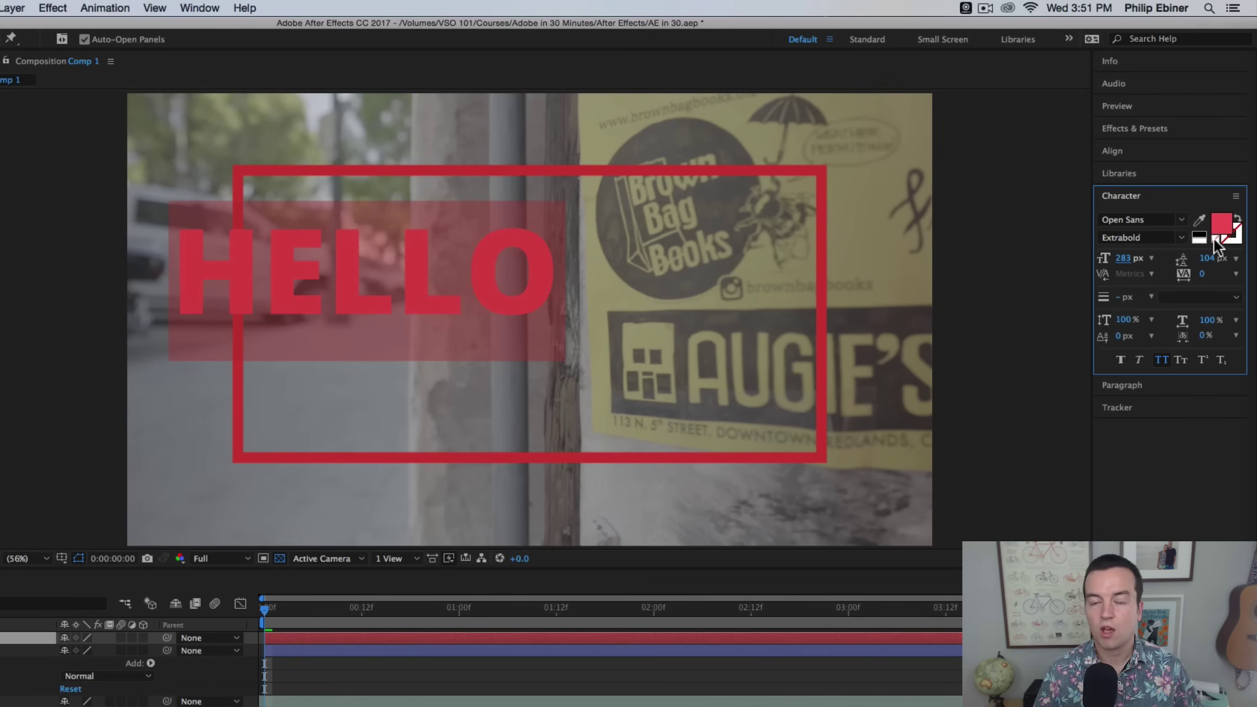
# - Center the HELLO text layer horizontally and vertically in the composition using Align
pyautogui.click(1131, 153)
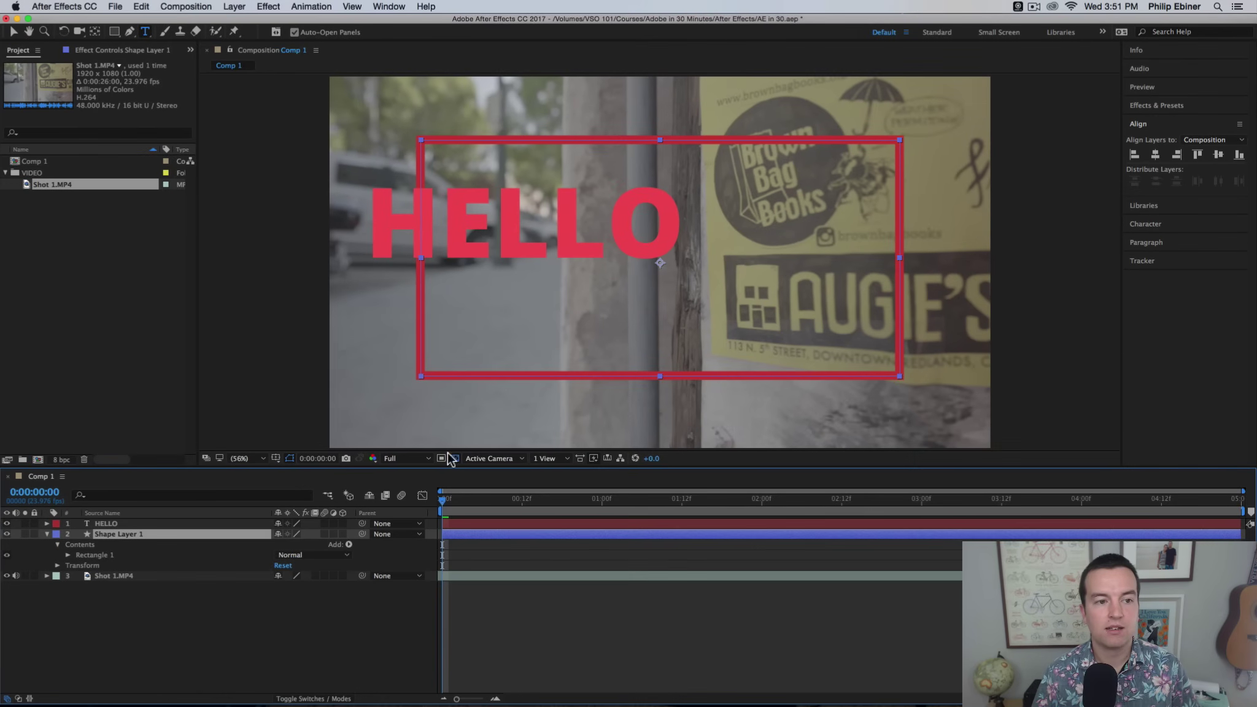
pyautogui.click(13, 31)
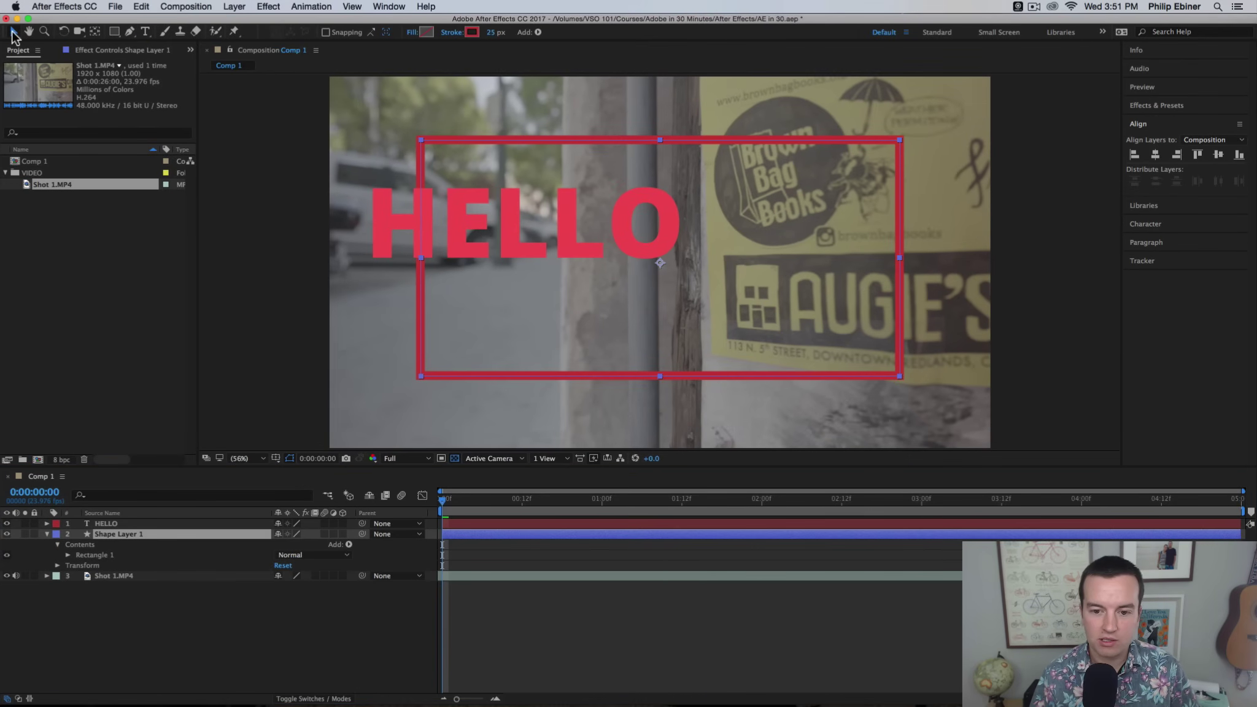
pyautogui.click(502, 525)
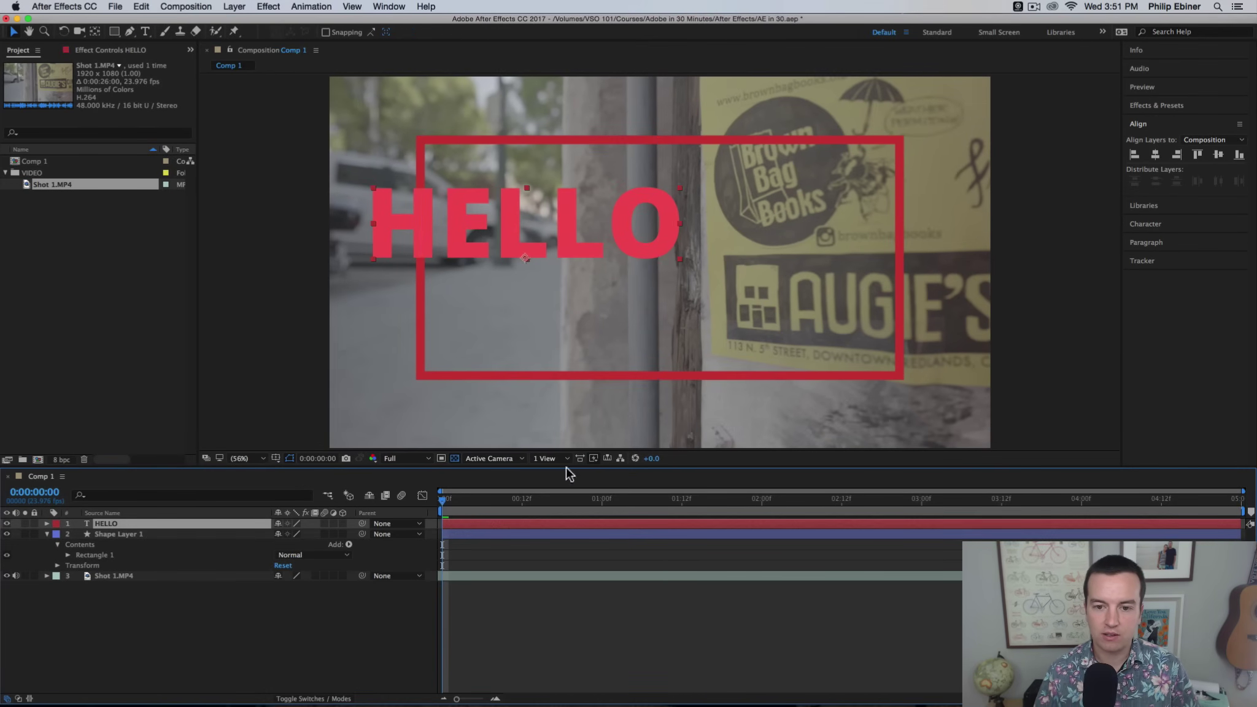
pyautogui.click(1155, 154)
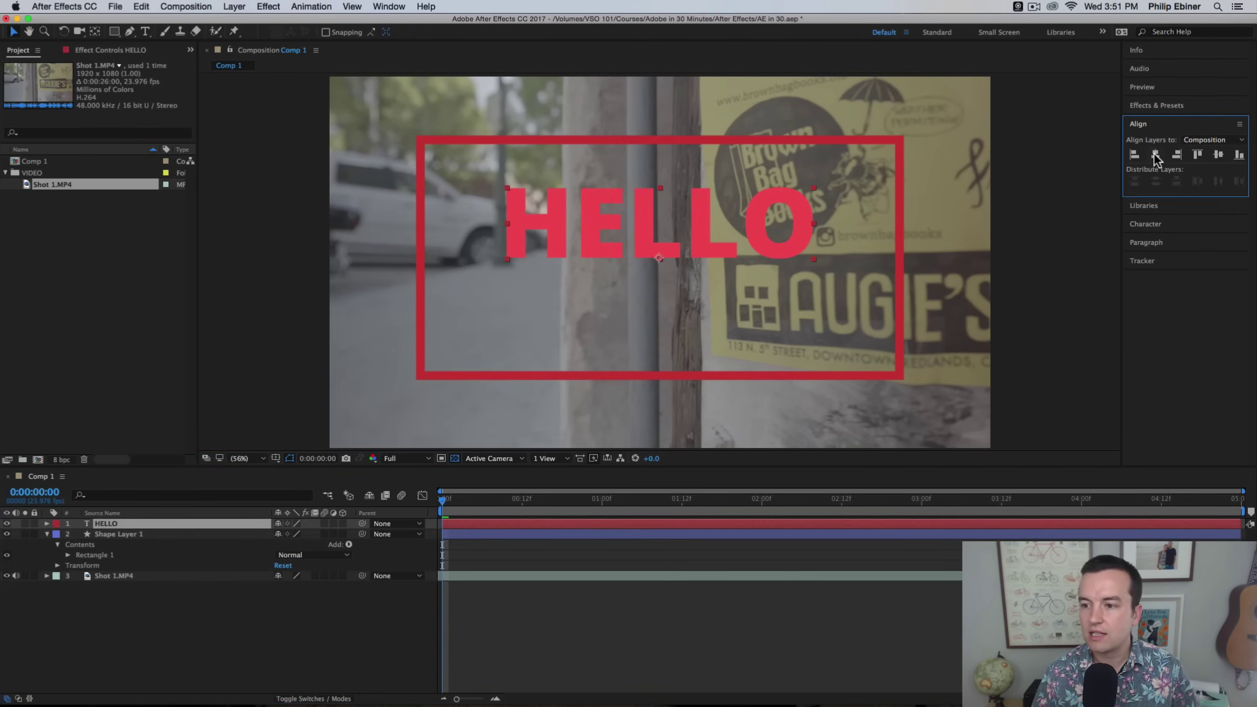
pyautogui.click(1217, 154)
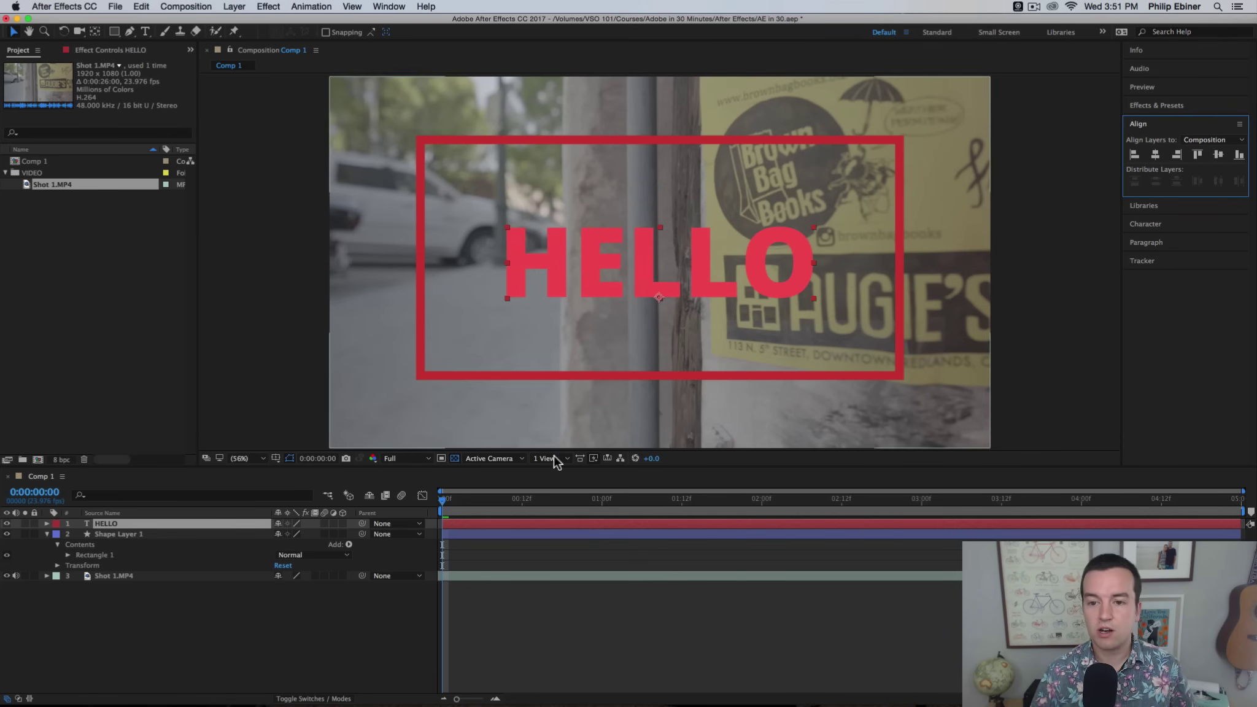
# - Try aligning the HELLO and rectangle layers together to the selection, and shift both away from the composition's center
pyautogui.press("'")
pyautogui.keyDown('shift'); pyautogui.click(762, 540); pyautogui.keyUp('shift')
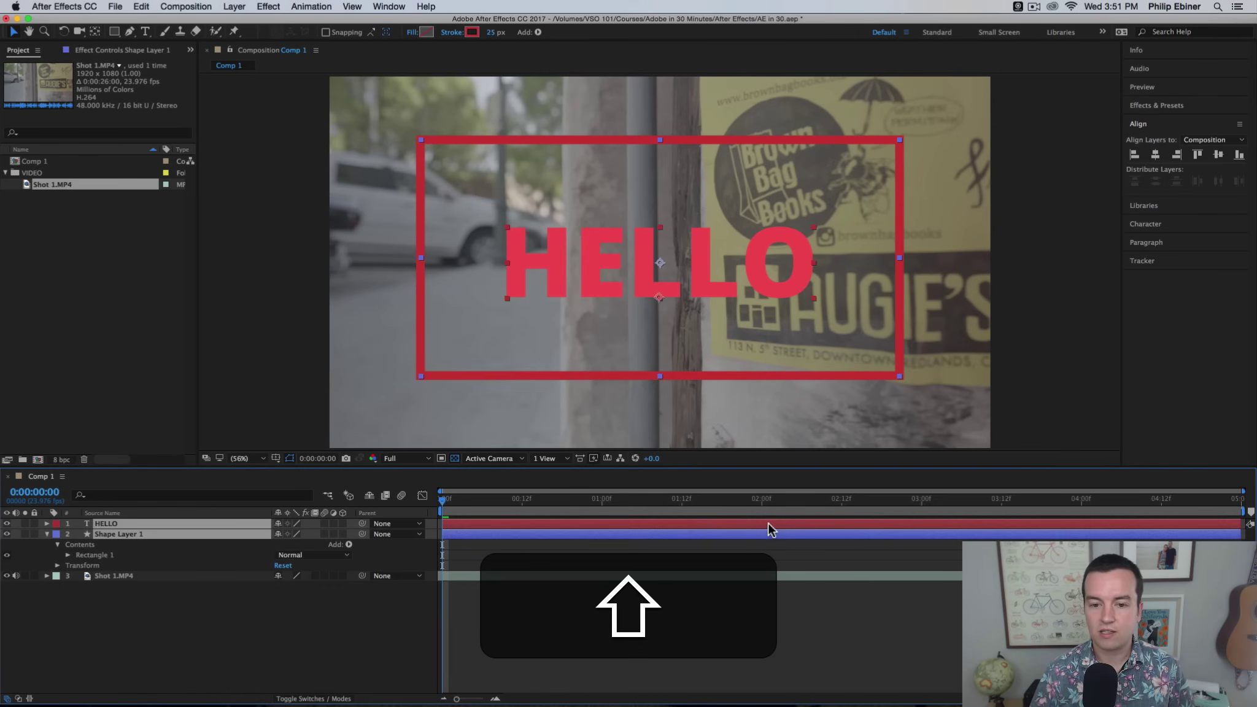
pyautogui.click(1160, 159)
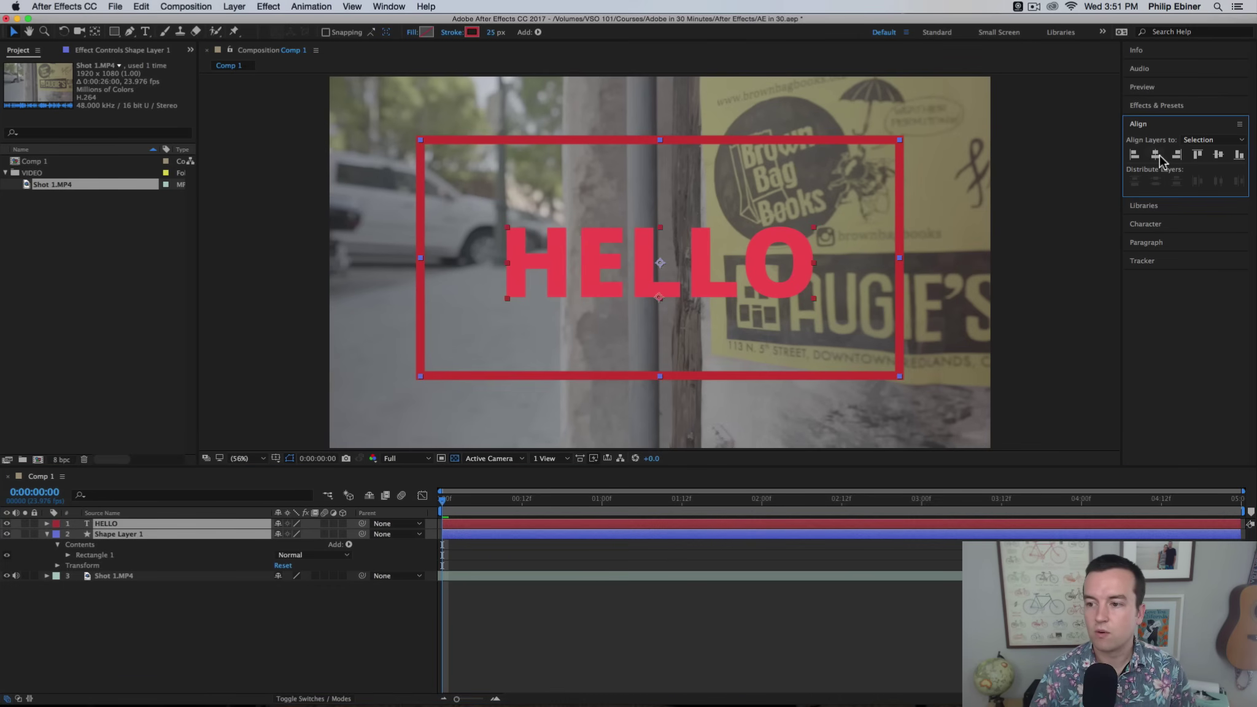
pyautogui.click(1219, 156)
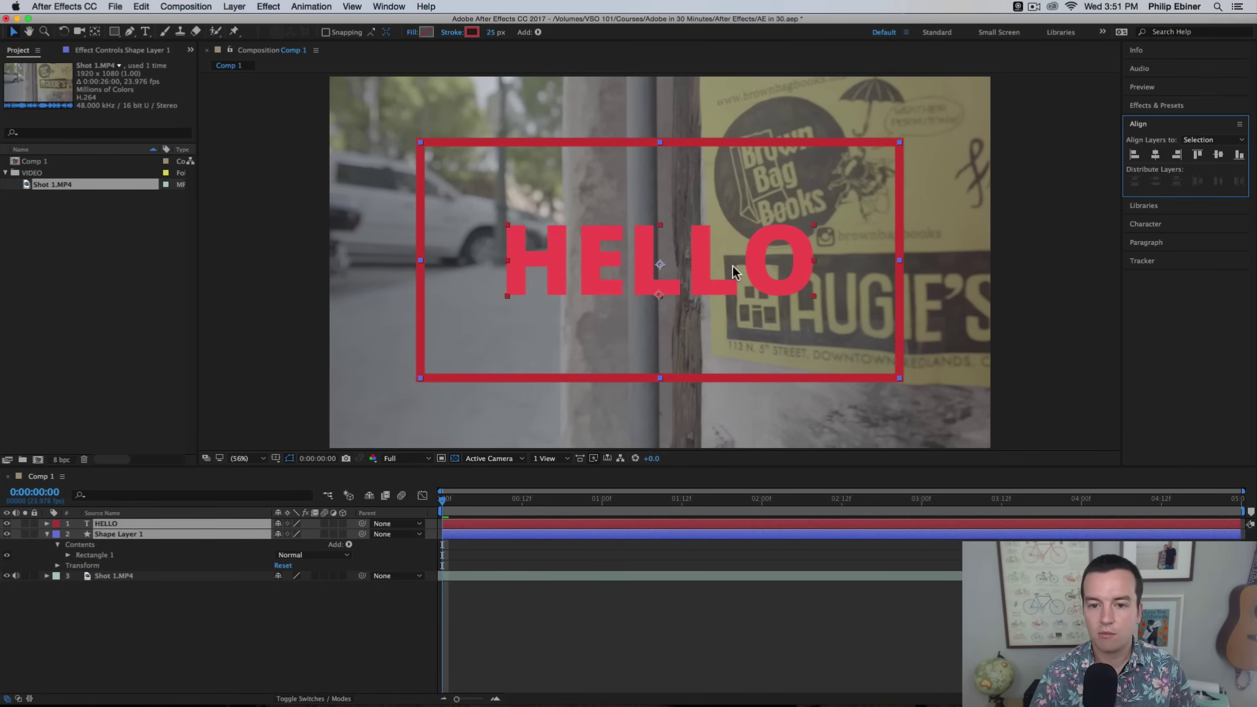
pyautogui.moveTo(804, 252)
pyautogui.mouseDown()
pyautogui.moveTo(786, 244)
pyautogui.moveTo(822, 349)
pyautogui.moveTo(816, 227)
pyautogui.moveTo(798, 245)
pyautogui.mouseUp()
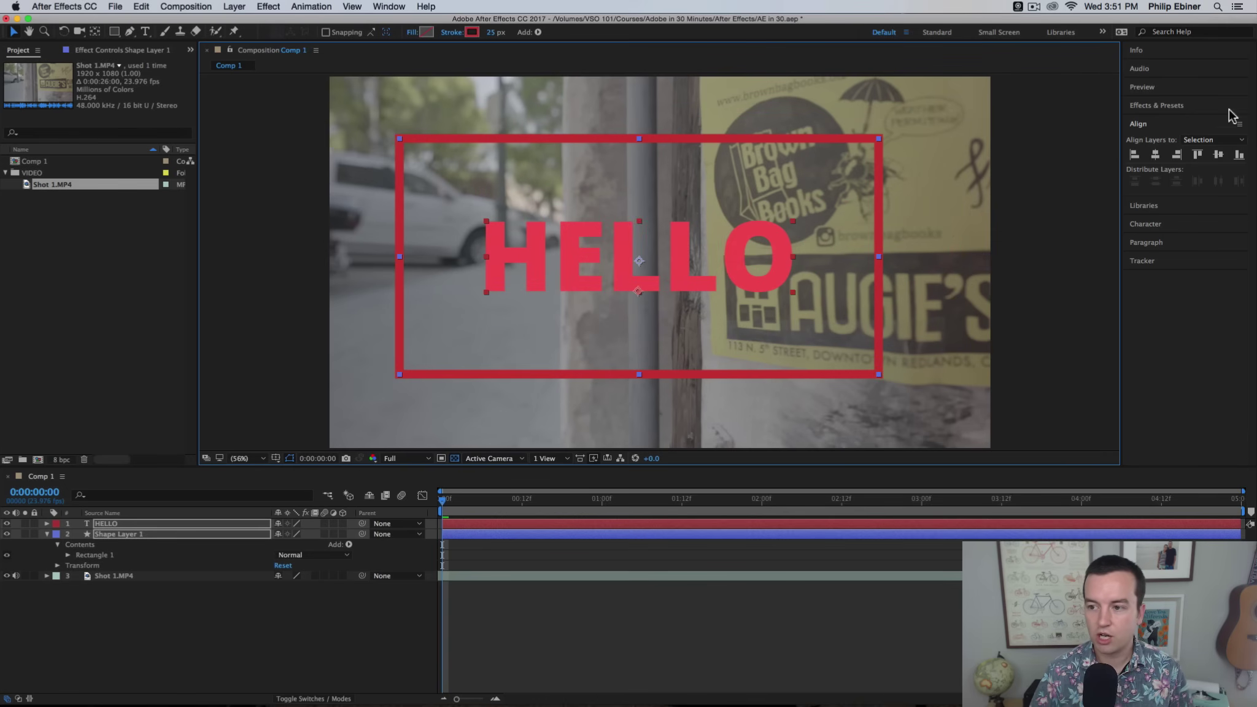
pyautogui.click(1155, 156)
pyautogui.click(1077, 316)
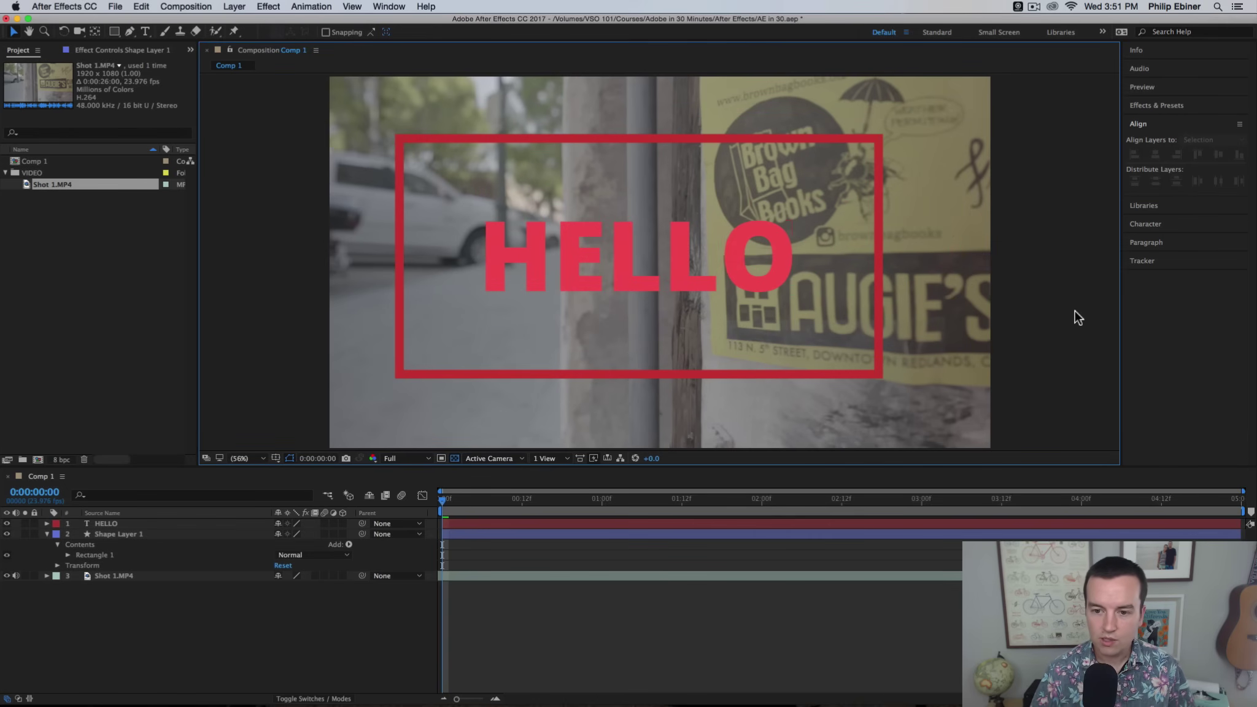
# - Center the rectangle's shape layer and the HELLO text layer individually in the composition, both horizontally and vertically
pyautogui.click(878, 252)
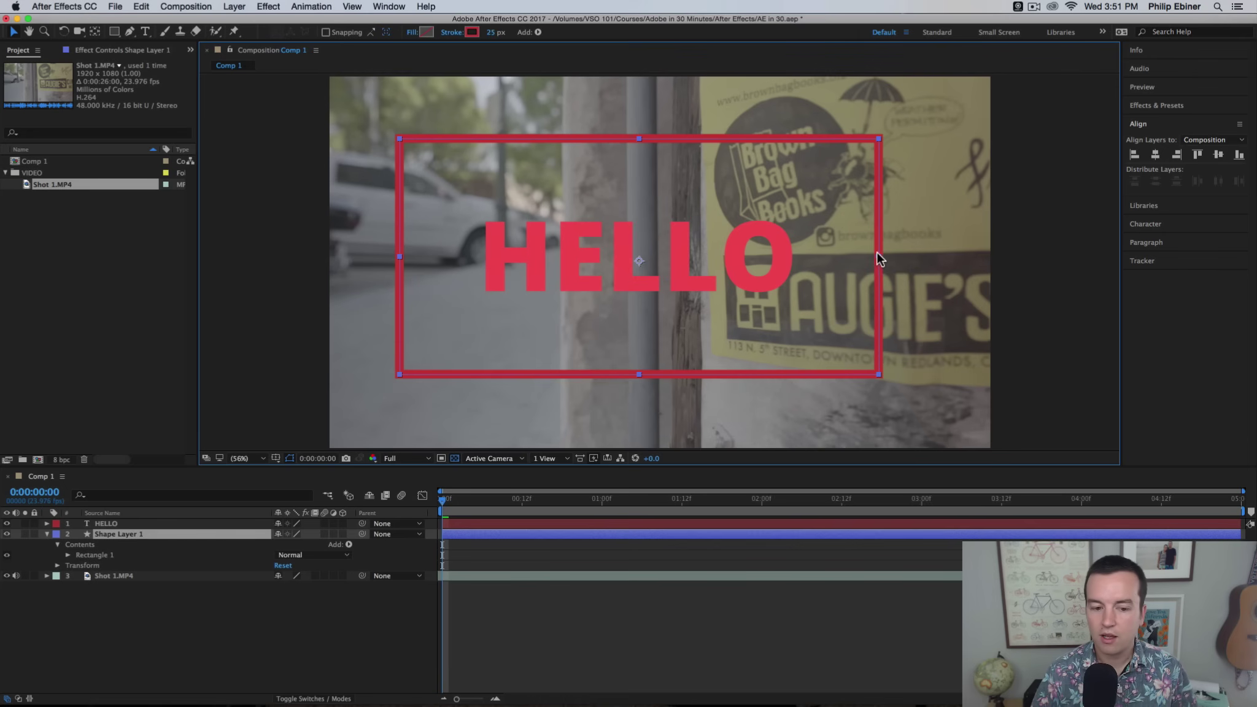
pyautogui.click(1157, 157)
pyautogui.click(1157, 156)
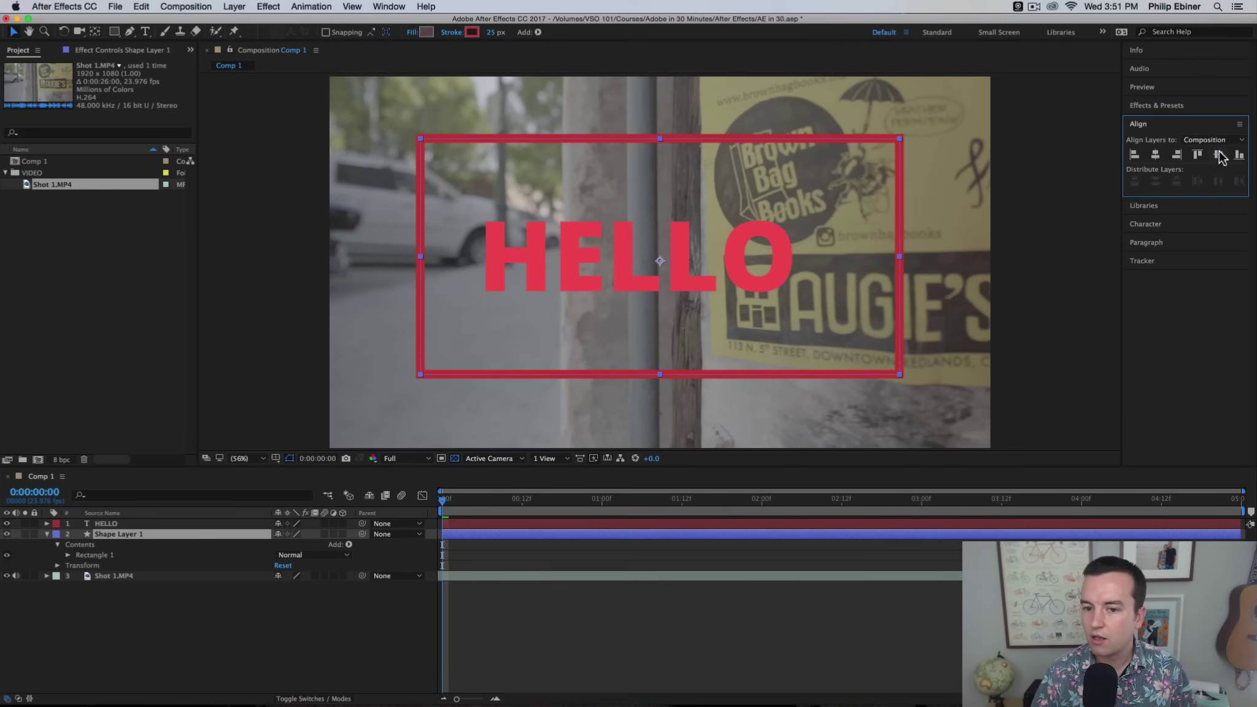
pyautogui.click(1219, 155)
pyautogui.click(824, 522)
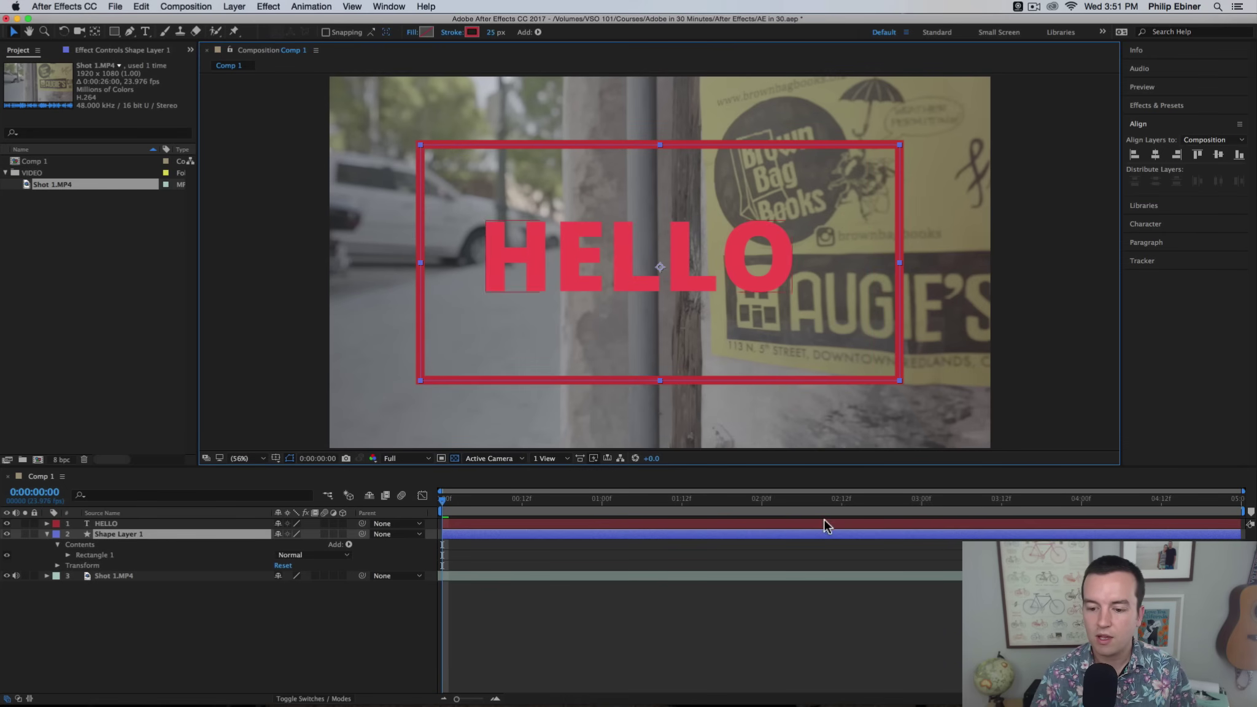
pyautogui.click(1157, 154)
pyautogui.click(1218, 154)
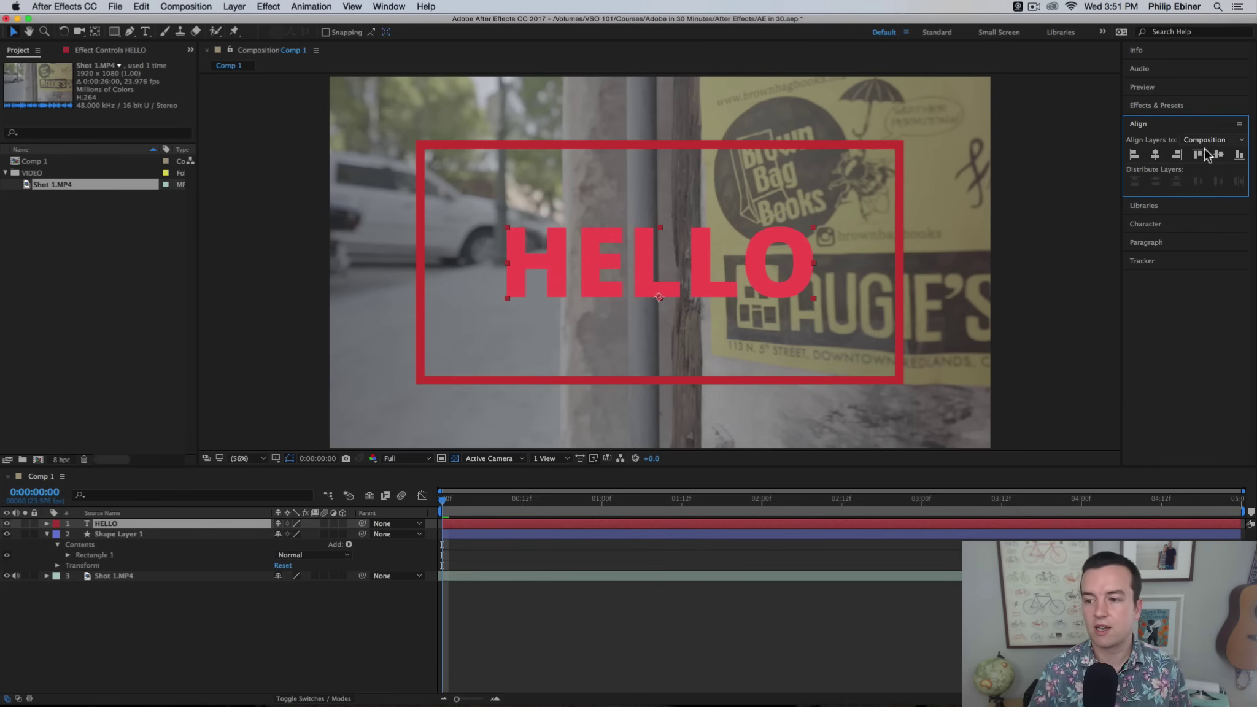
# - Change the HELLO text's fill color to light blue 6EAFD9 and deselect the layer
pyautogui.click(1145, 224)
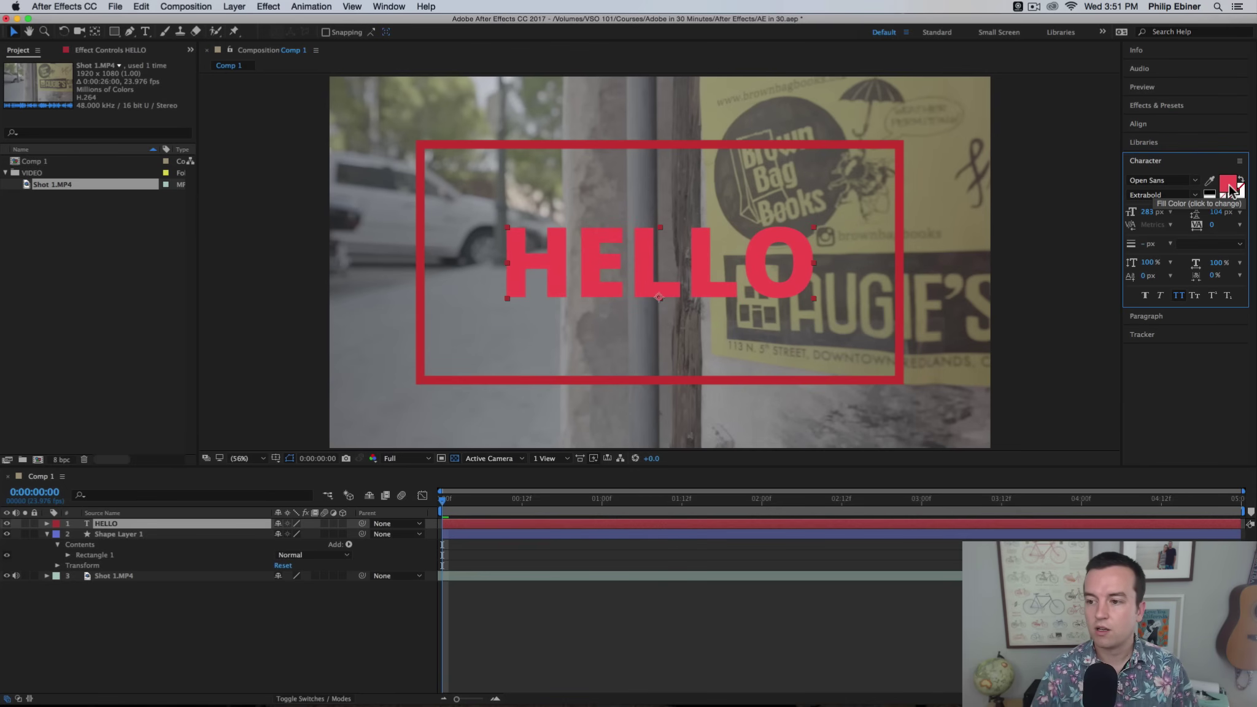
pyautogui.click(1230, 190)
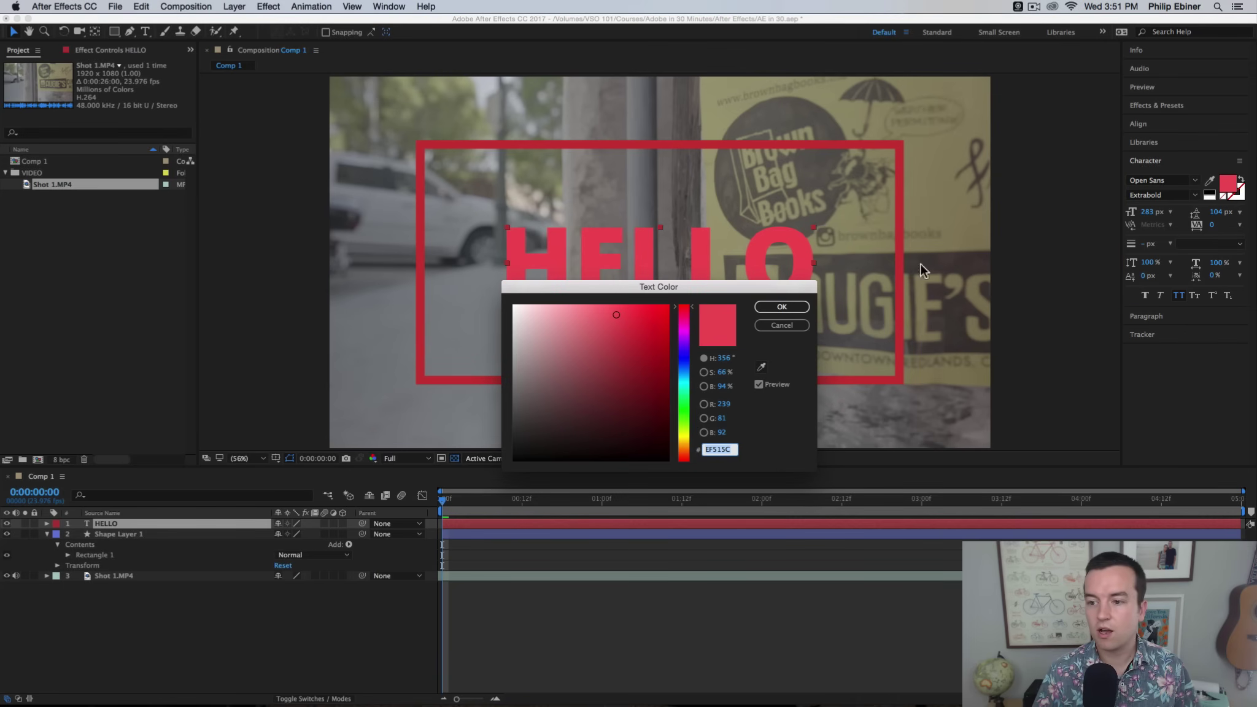
pyautogui.moveTo(686, 424); pyautogui.dragTo(589, 323)
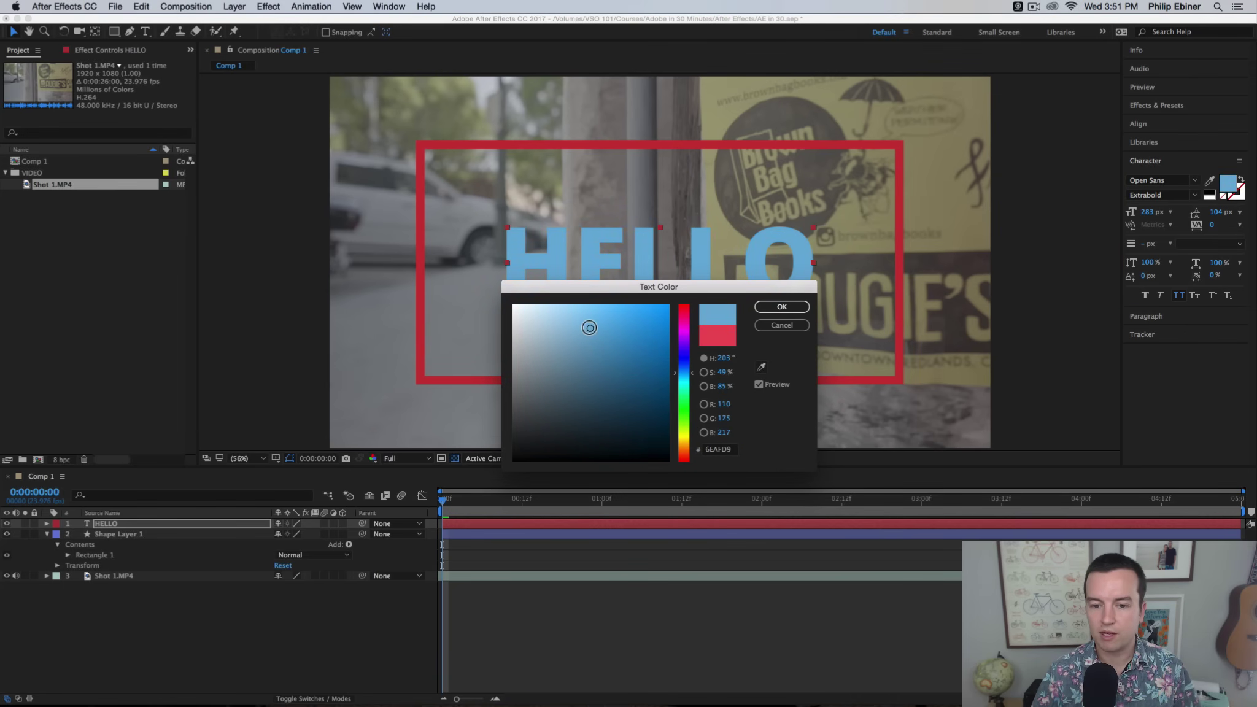
pyautogui.click(781, 307)
pyautogui.click(763, 661)
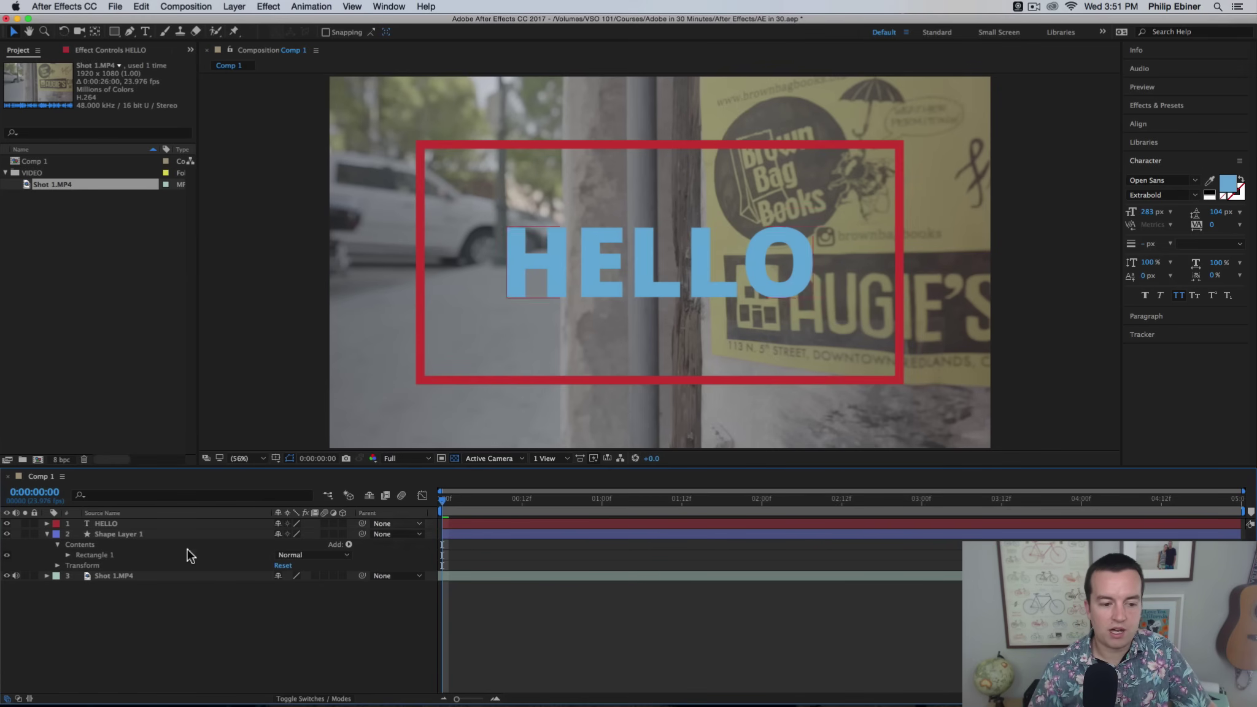
# - Collapse the properties of Shape Layer 1 and expand the HELLO layer's Transform properties
pyautogui.click(49, 533)
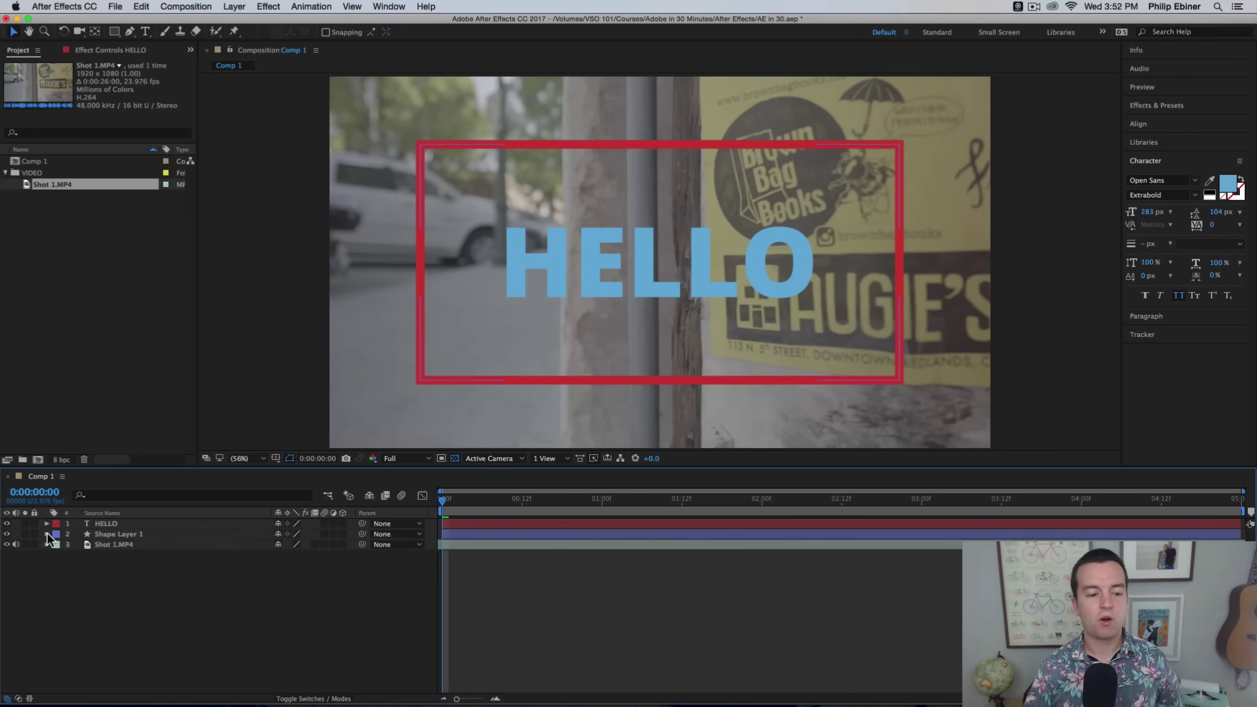
pyautogui.click(35, 524)
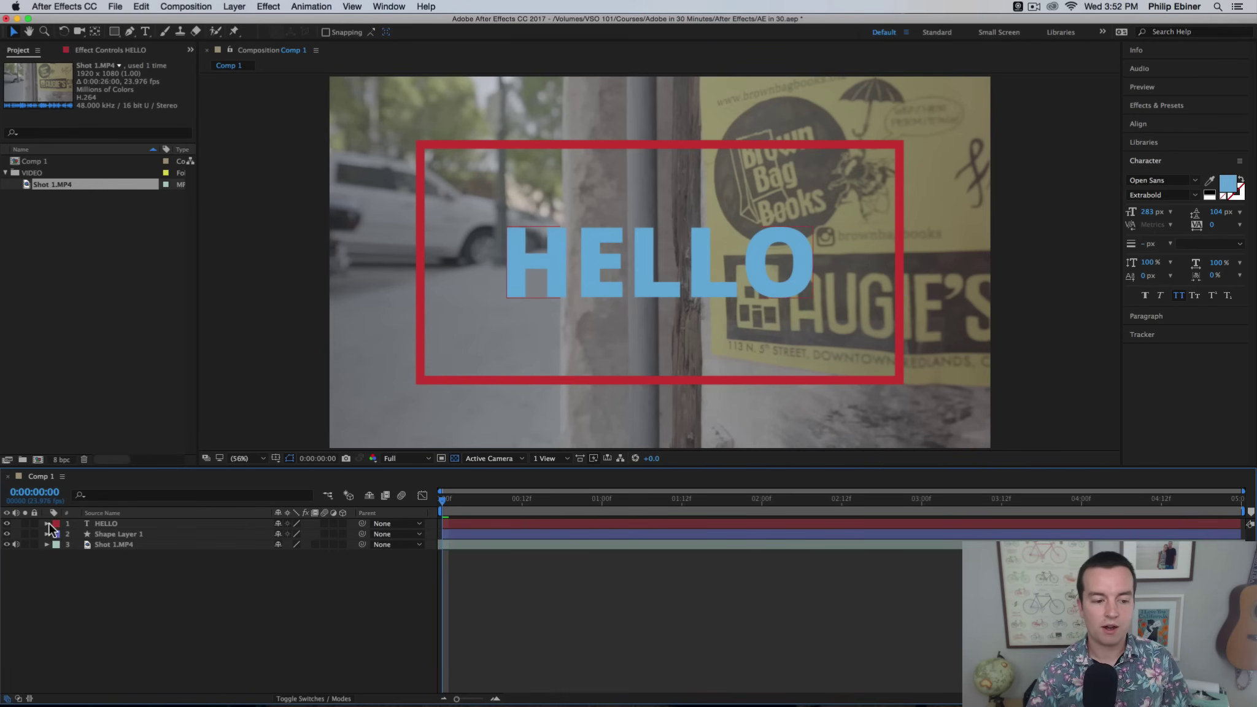
pyautogui.click(47, 523)
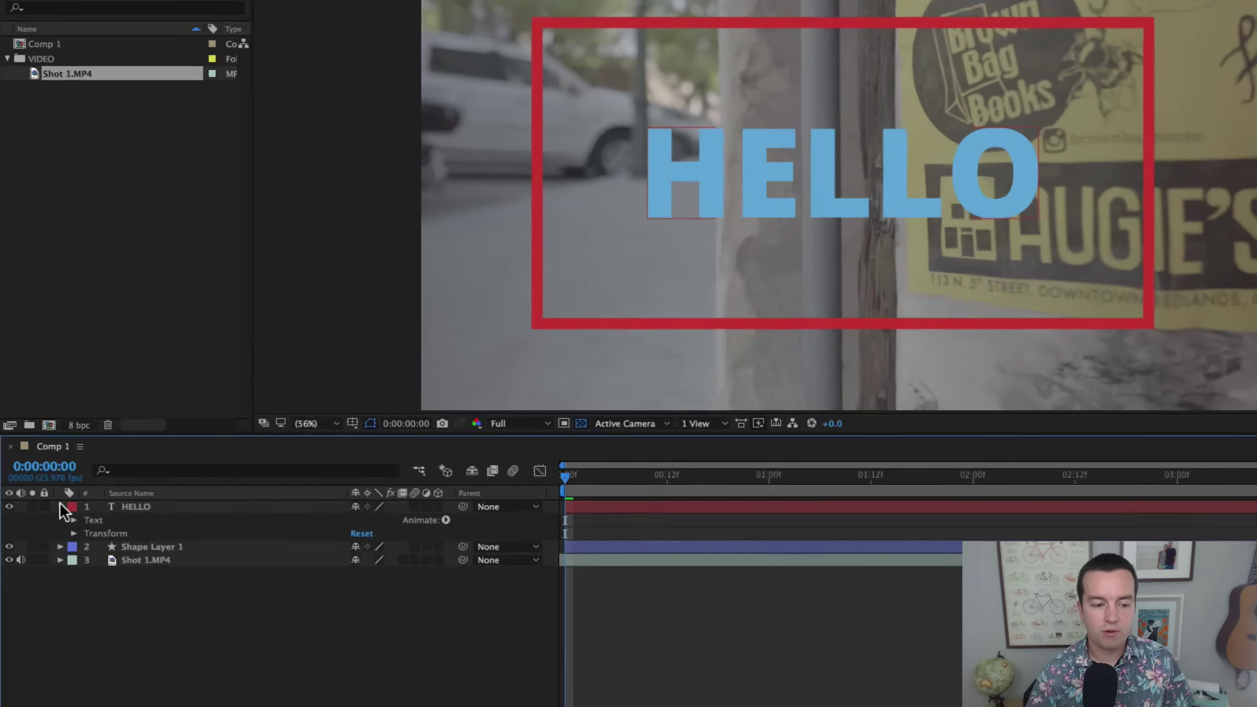
pyautogui.click(47, 523)
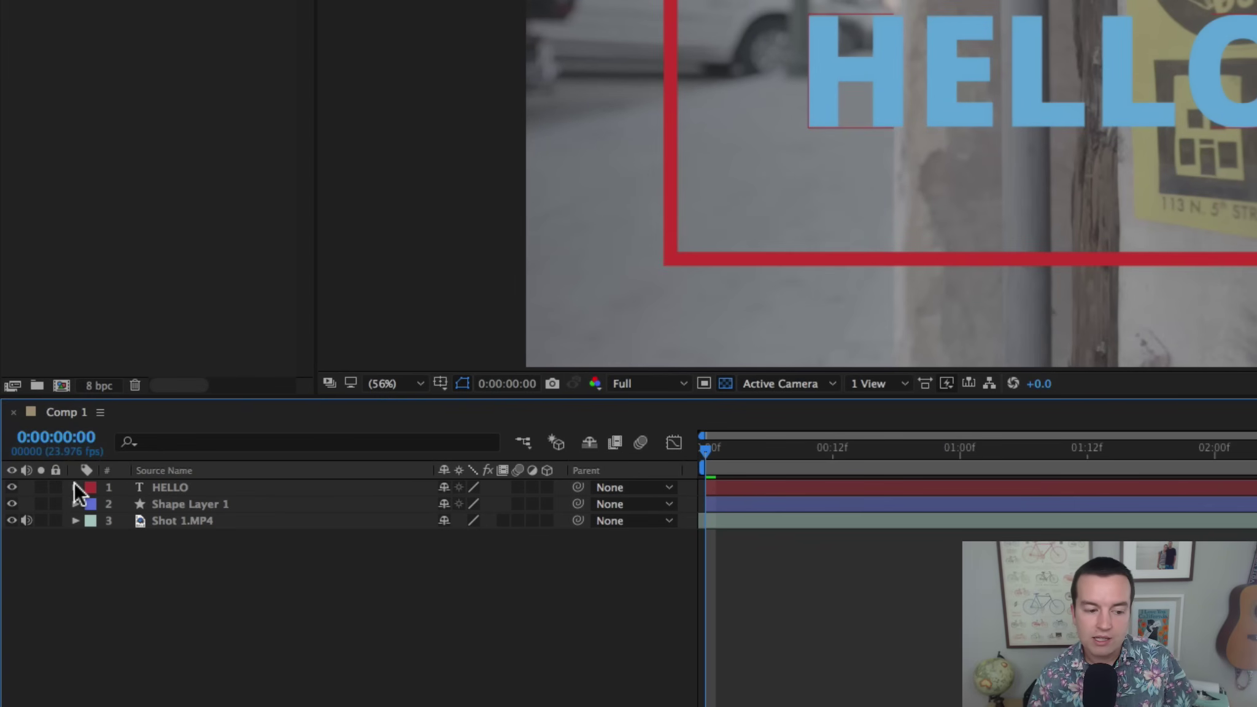
pyautogui.click(77, 487)
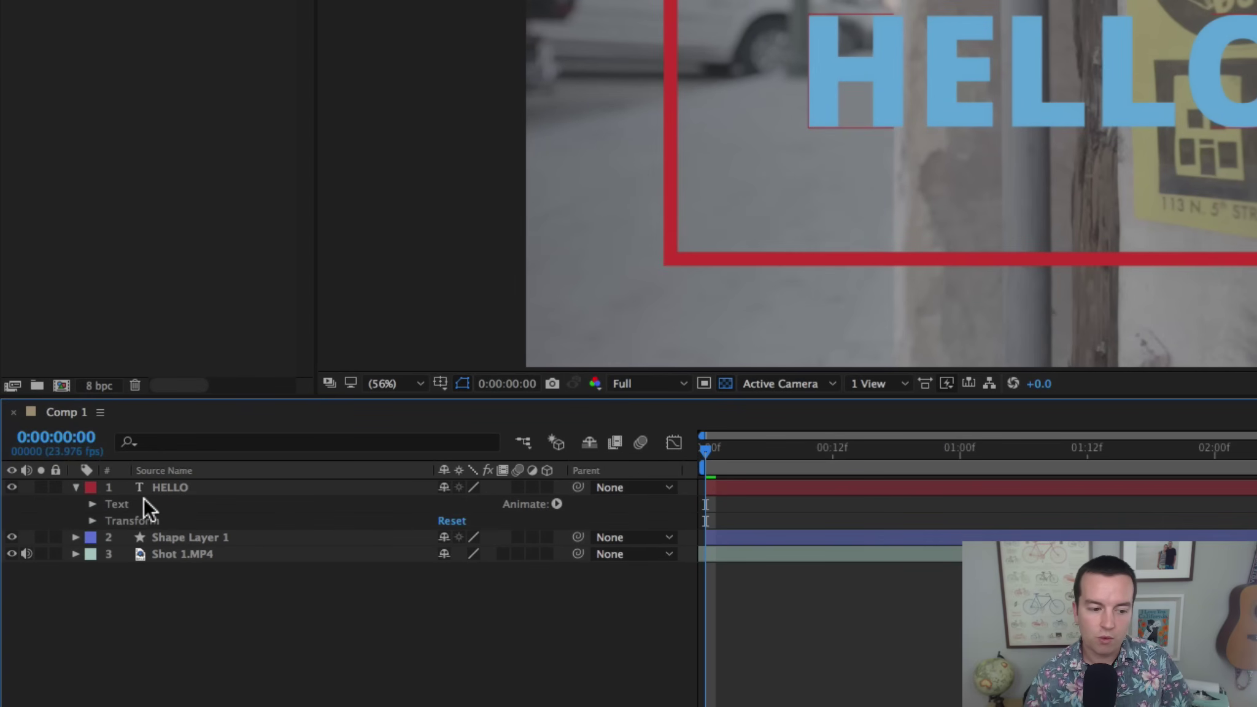
pyautogui.click(92, 520)
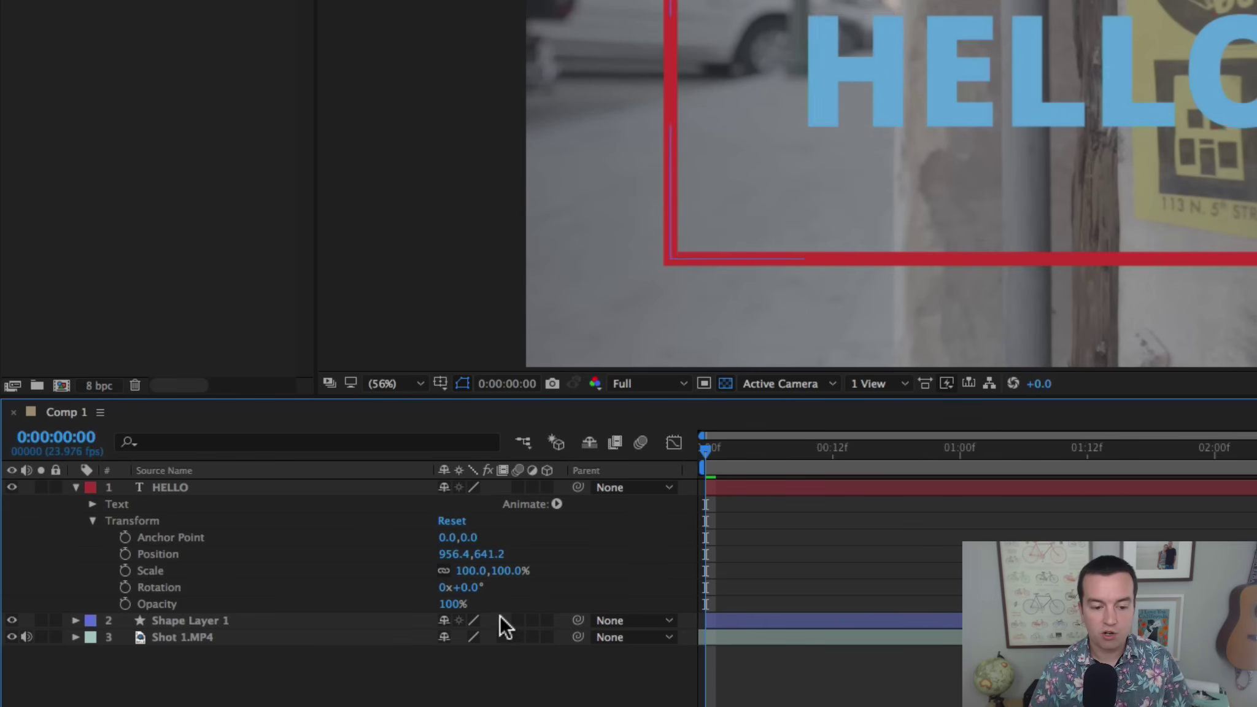
# - Try the HELLO layer at 50% opacity and restore it to 100%
pyautogui.moveTo(450, 607); pyautogui.dragTo(546, 617)
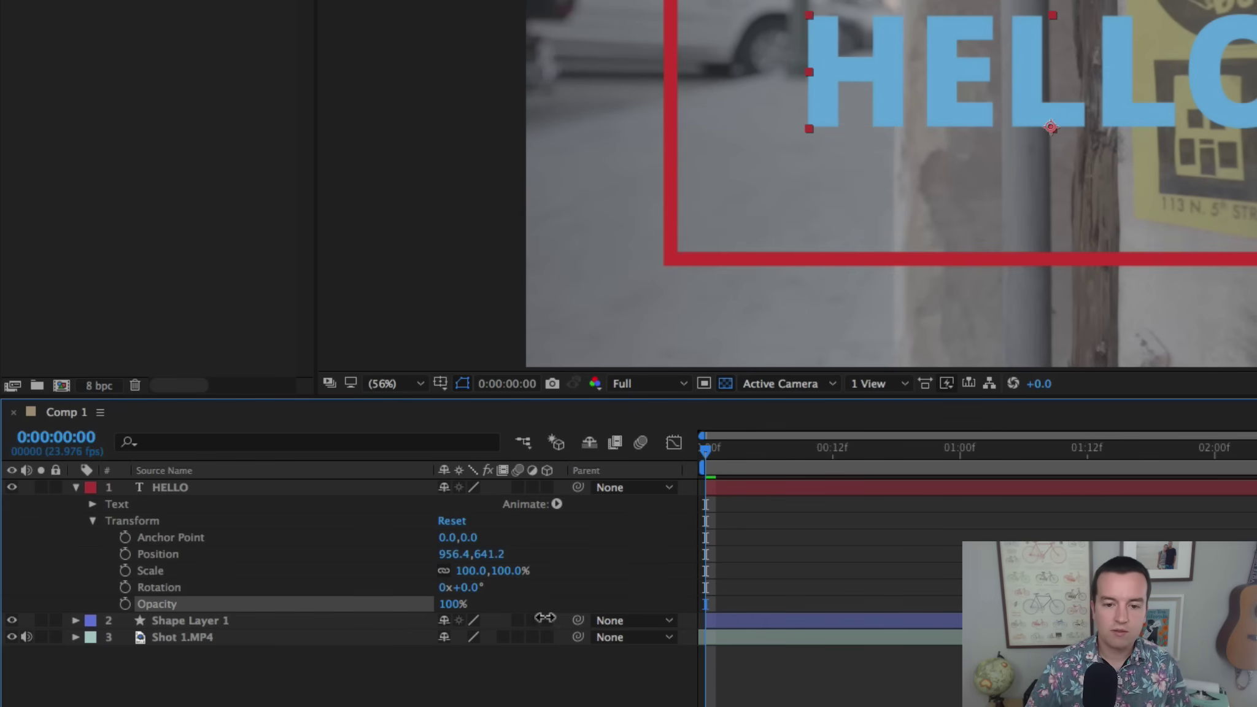
pyautogui.click(460, 607)
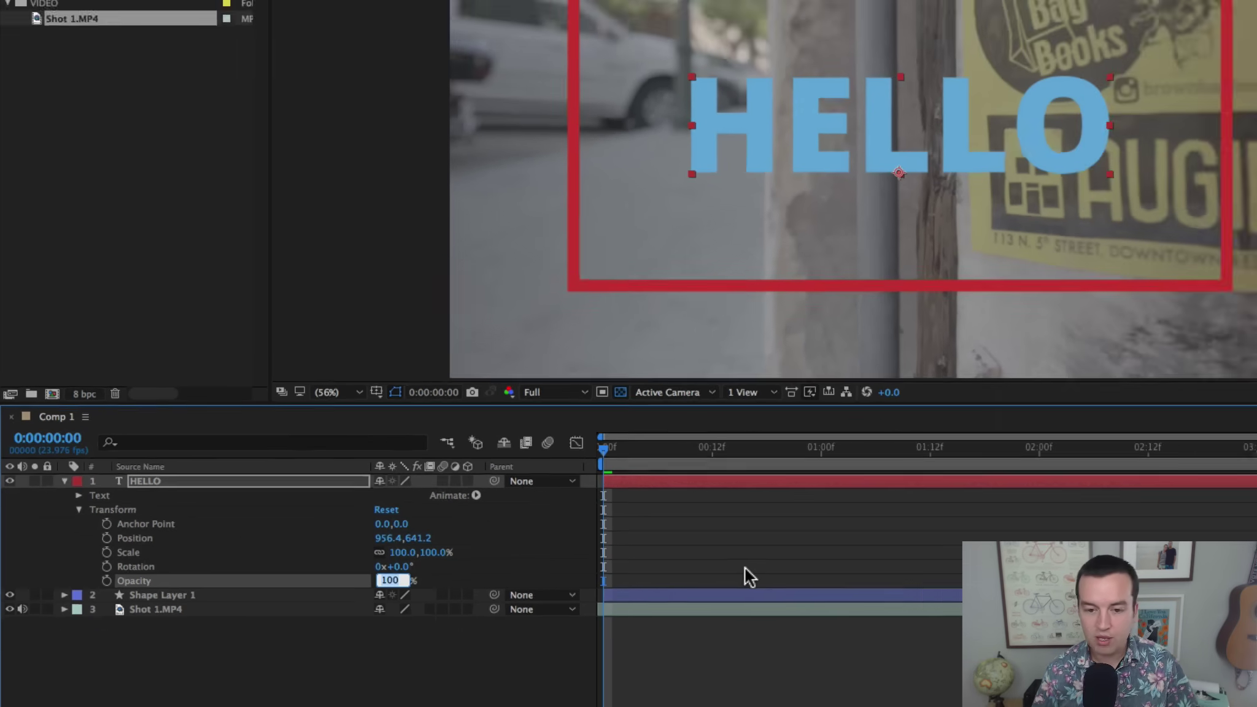
pyautogui.write('50')
pyautogui.press('Return')
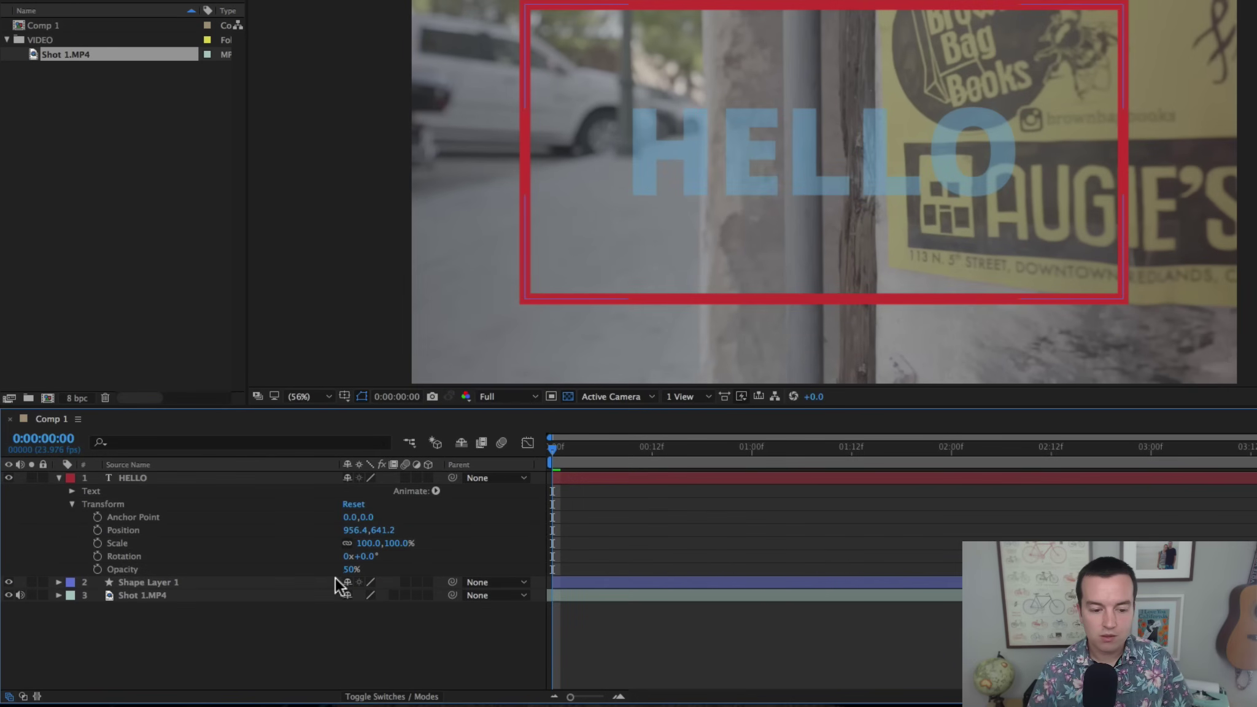
pyautogui.moveTo(353, 570); pyautogui.dragTo(520, 566)
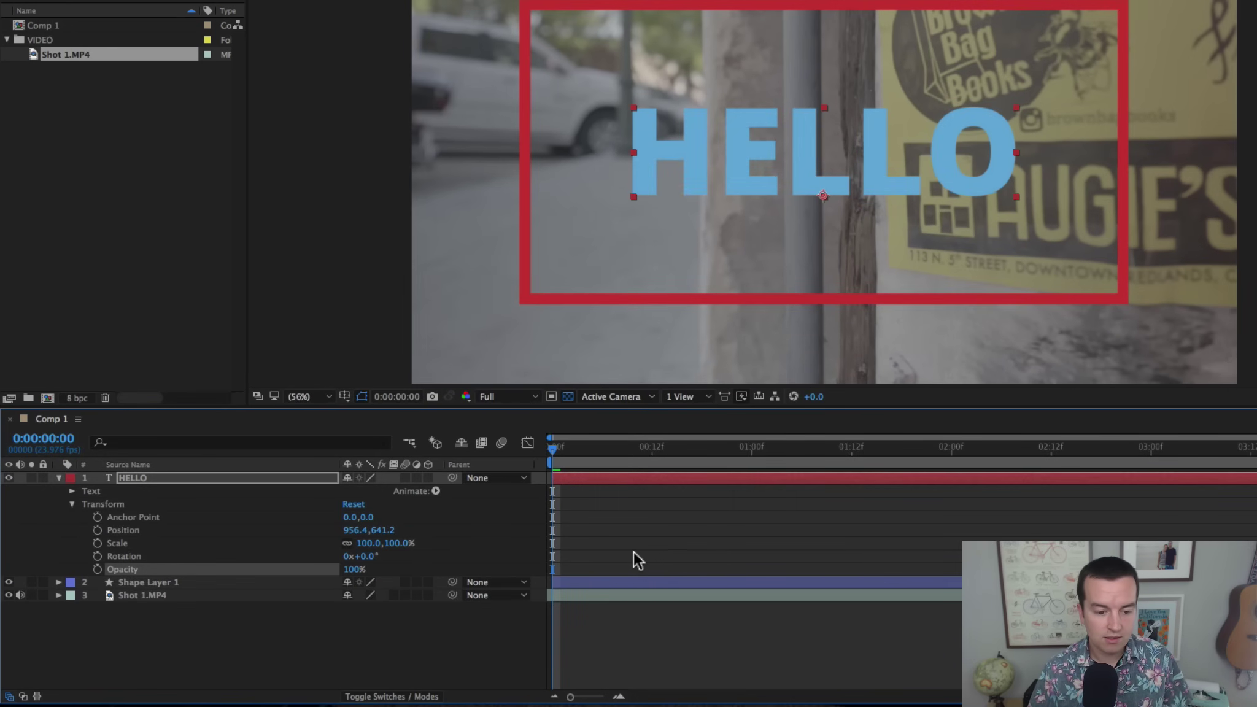
# - Try enlarging the HELLO layer's scale to 227% and set it back to 100%
pyautogui.moveTo(408, 551); pyautogui.dragTo(563, 572)
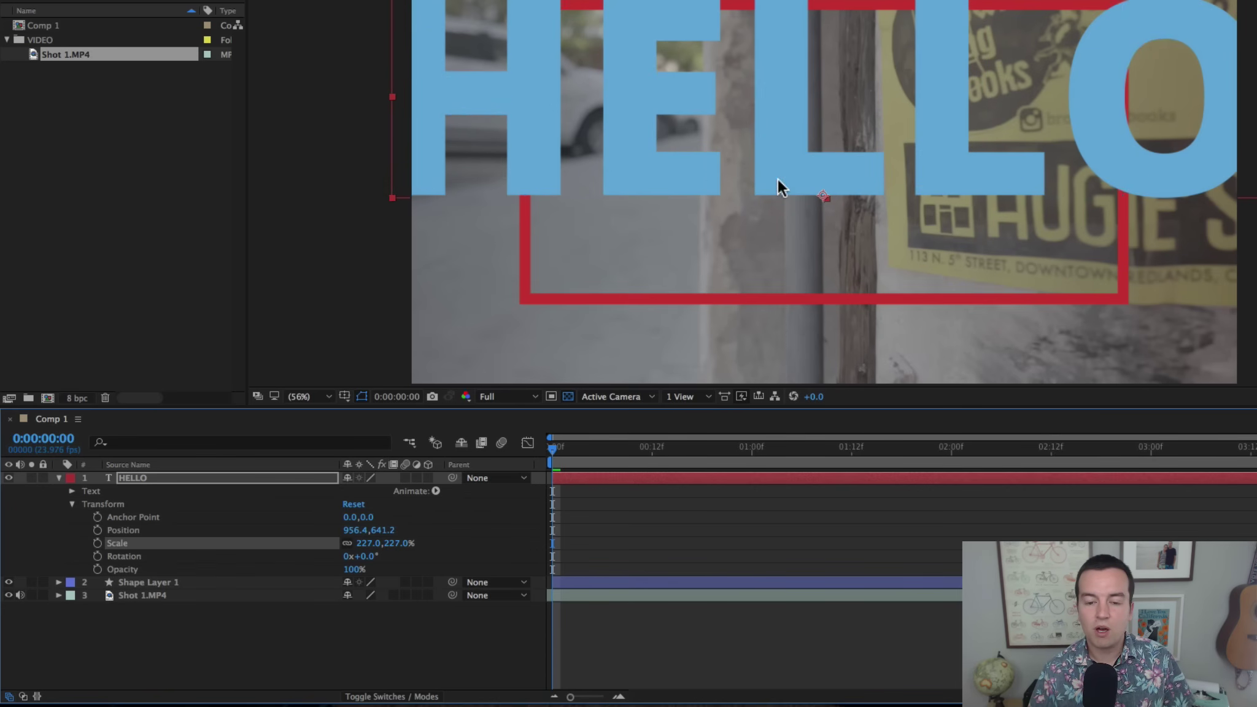
pyautogui.click(399, 543)
pyautogui.write('10')
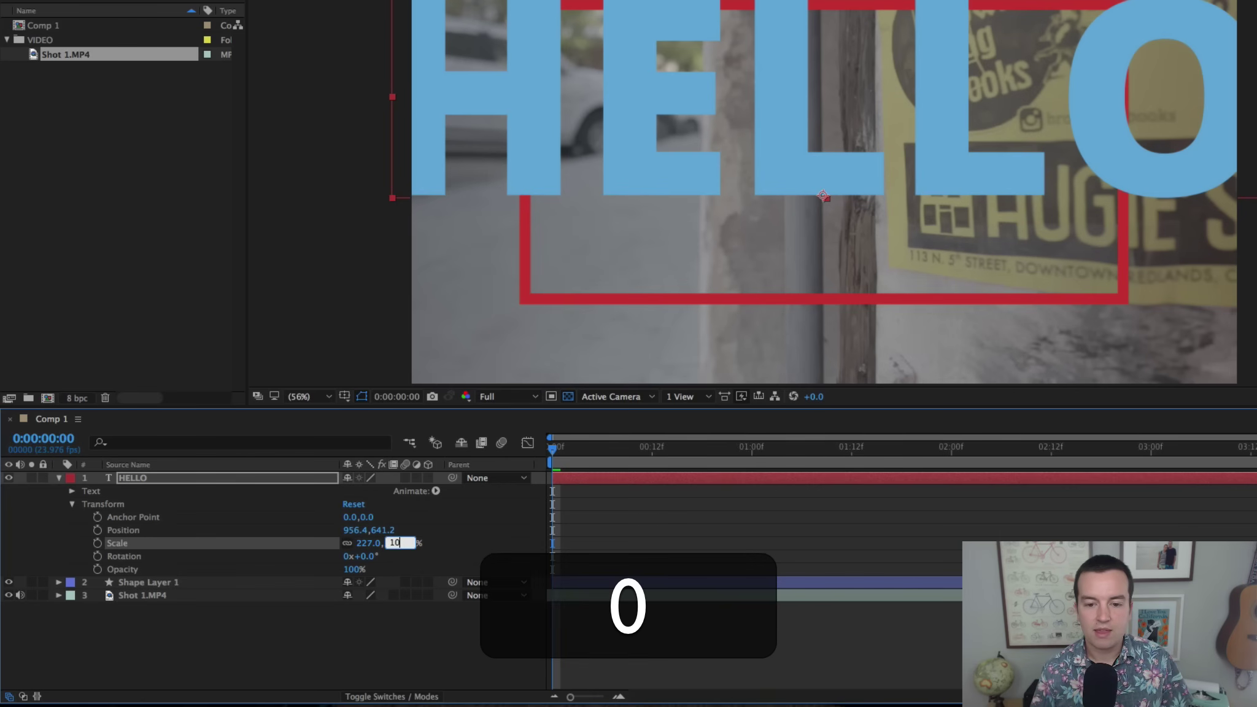
pyautogui.write('0')
pyautogui.press('Return')
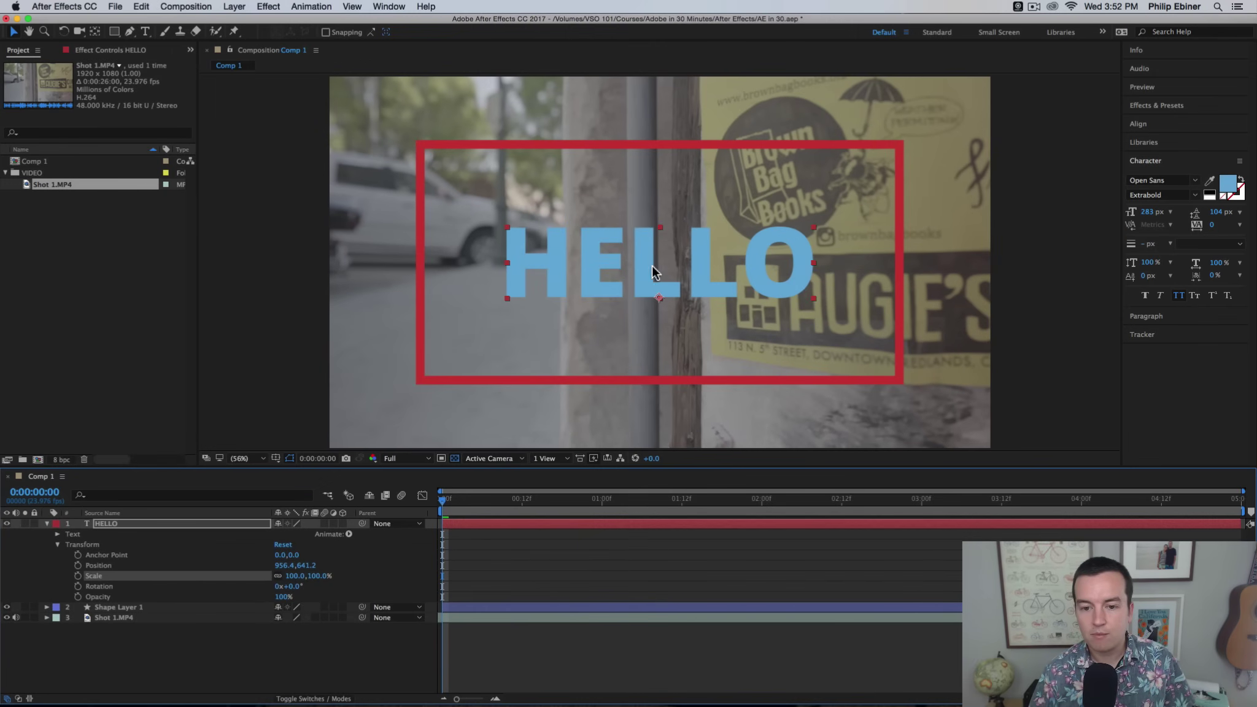
# - Try shifting the HELLO layer's vertical Anchor Point value to -46.0 and undo the change
pyautogui.click(654, 270)
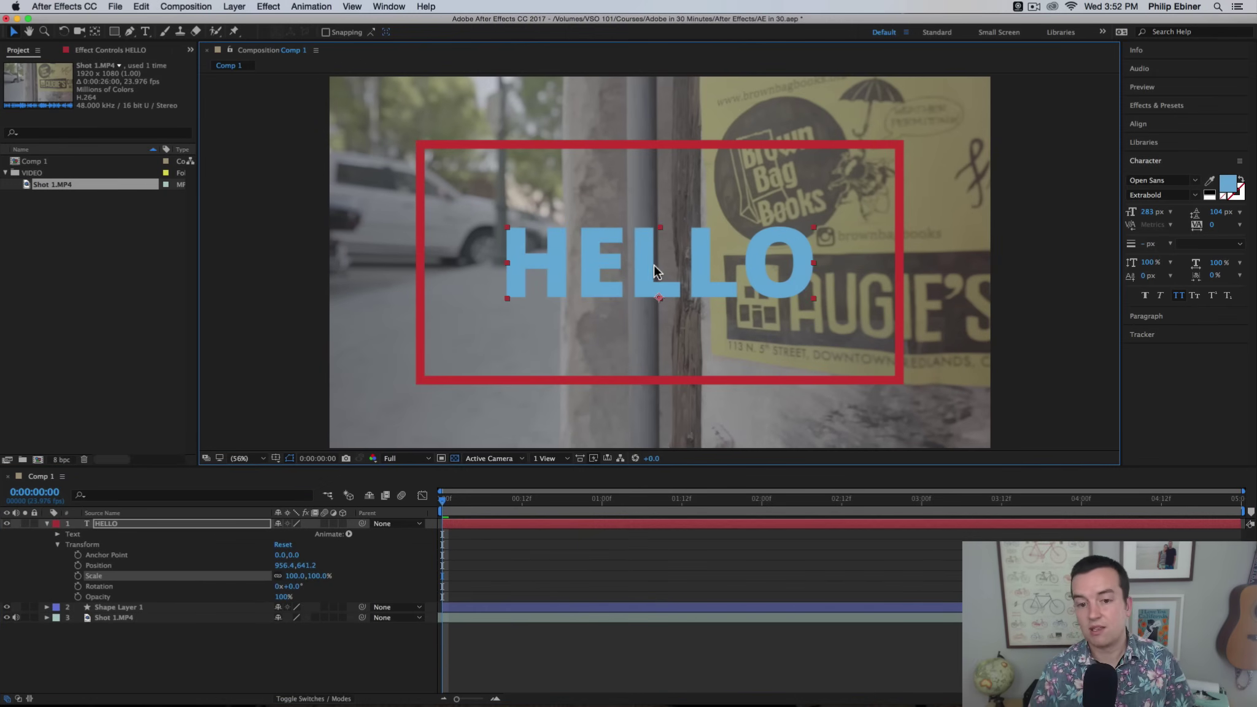
pyautogui.press('super+z')
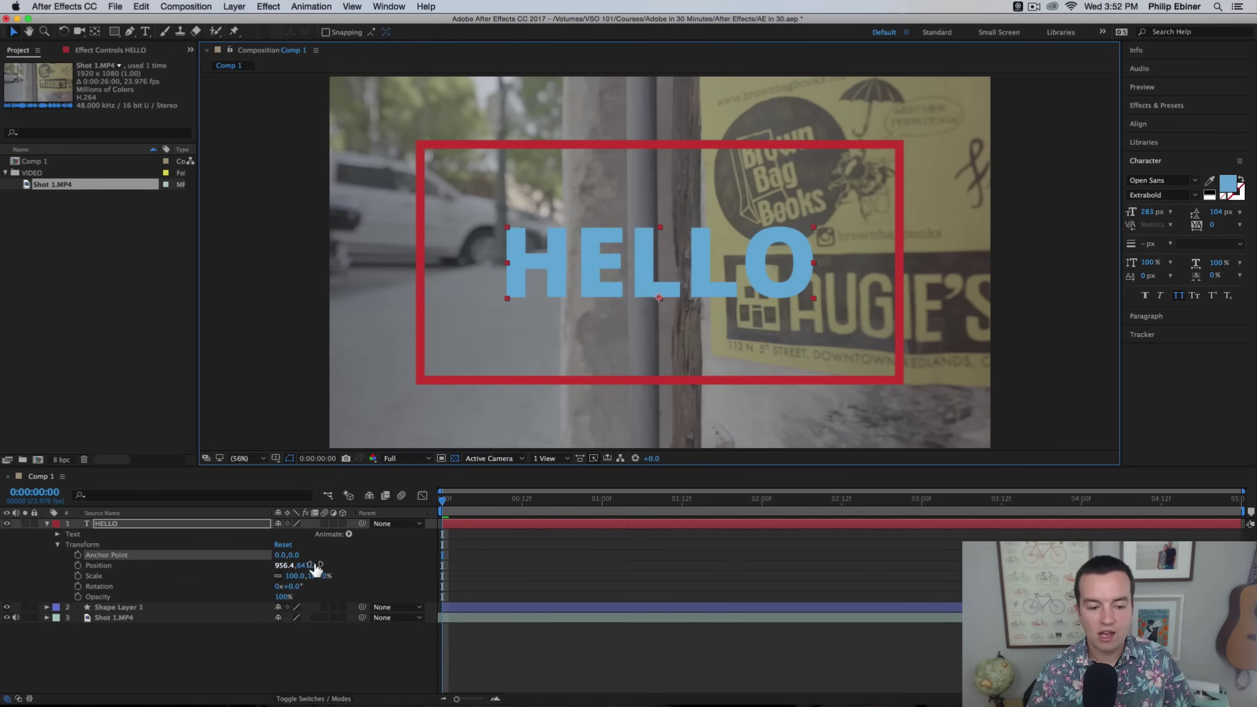
pyautogui.moveTo(292, 555); pyautogui.dragTo(255, 566)
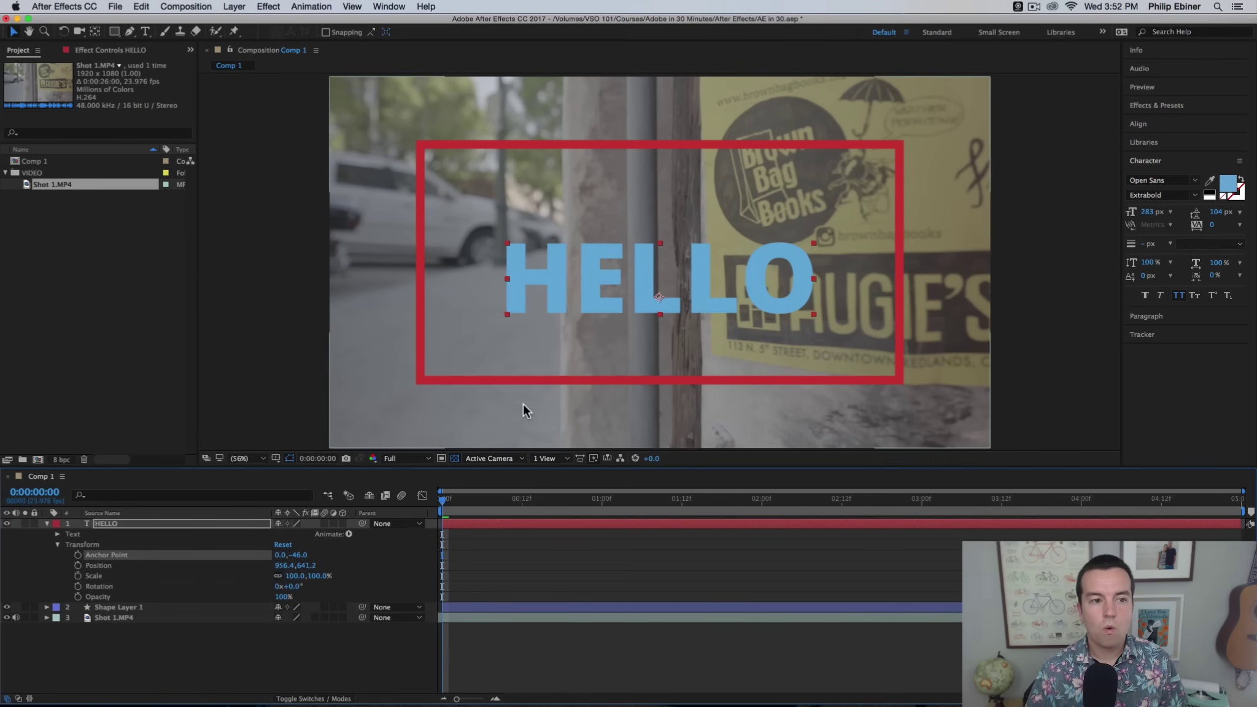
pyautogui.press('super+z')
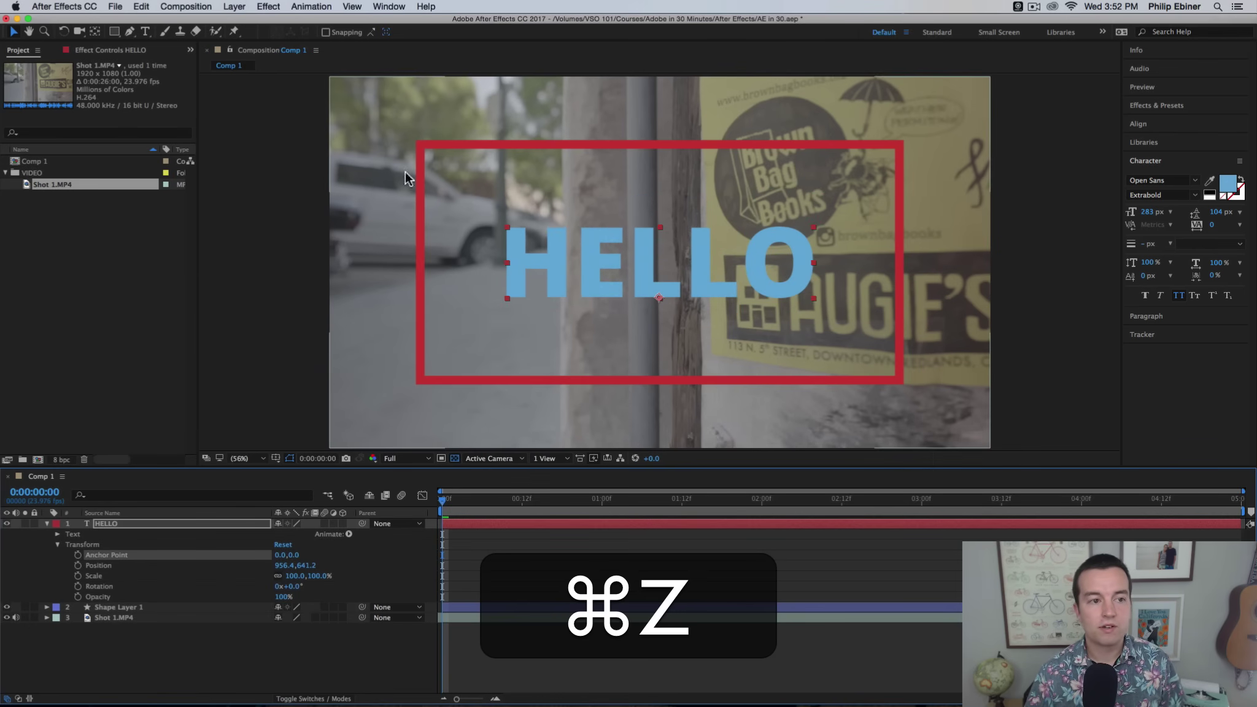
# - Move the HELLO layer's anchor point to the center of the text at about 3.6, -101.2 with the Pan Behind tool
pyautogui.click(92, 32)
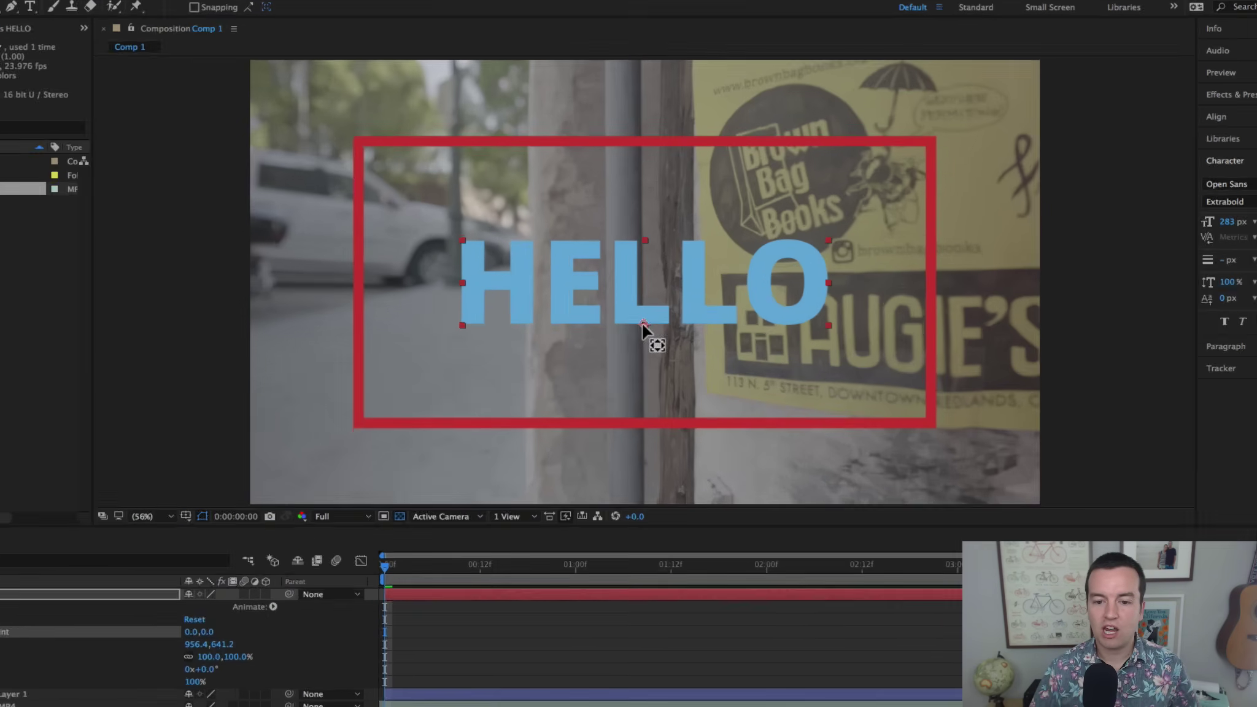
pyautogui.moveTo(643, 324); pyautogui.dragTo(621, 292)
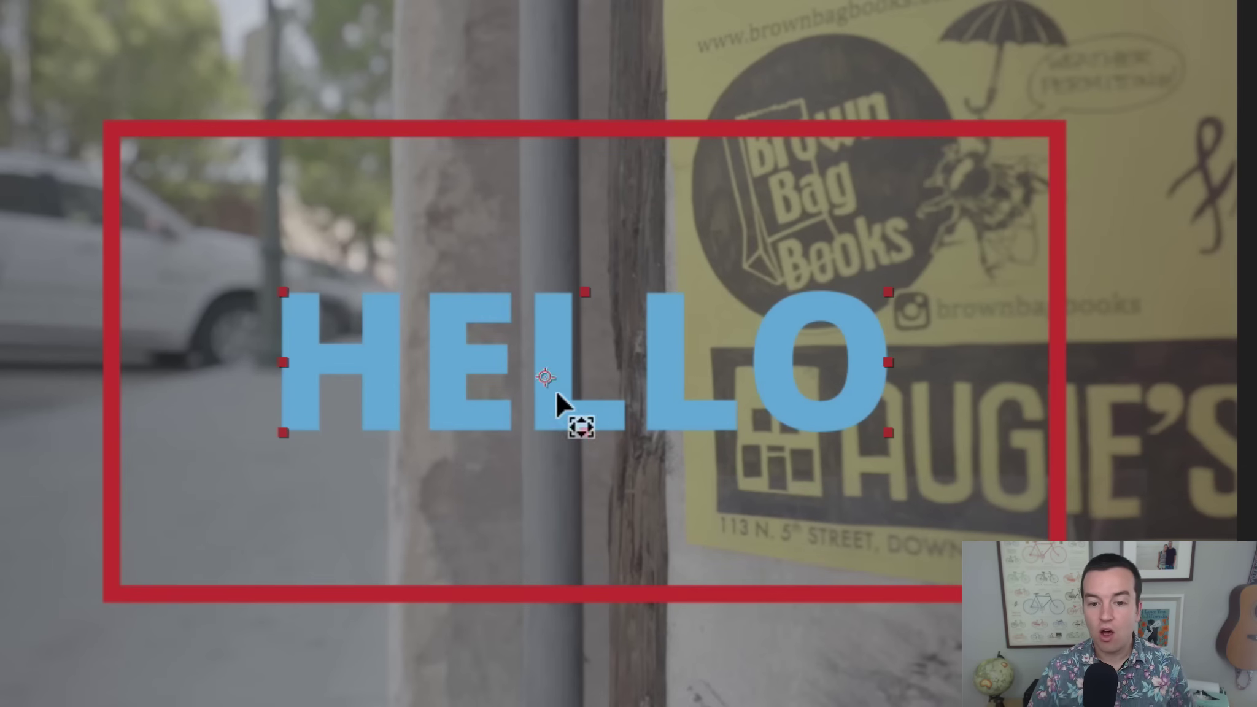
pyautogui.moveTo(556, 391); pyautogui.dragTo(580, 370)
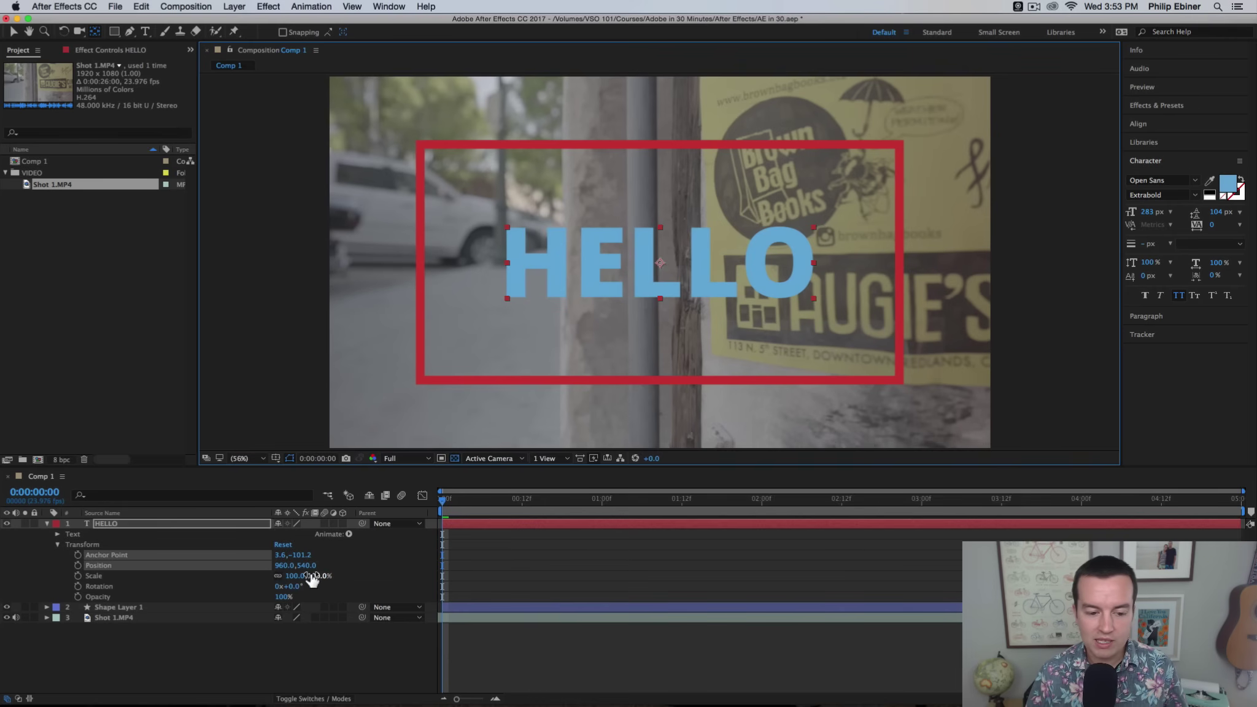
# - Scale the HELLO text up slightly, collapse its layer properties and select Shape Layer 1
pyautogui.moveTo(312, 579)
pyautogui.mouseDown()
pyautogui.moveTo(393, 577)
pyautogui.moveTo(268, 576)
pyautogui.moveTo(343, 575)
pyautogui.moveTo(302, 574)
pyautogui.moveTo(338, 573)
pyautogui.moveTo(319, 574)
pyautogui.mouseUp()
pyautogui.click(47, 524)
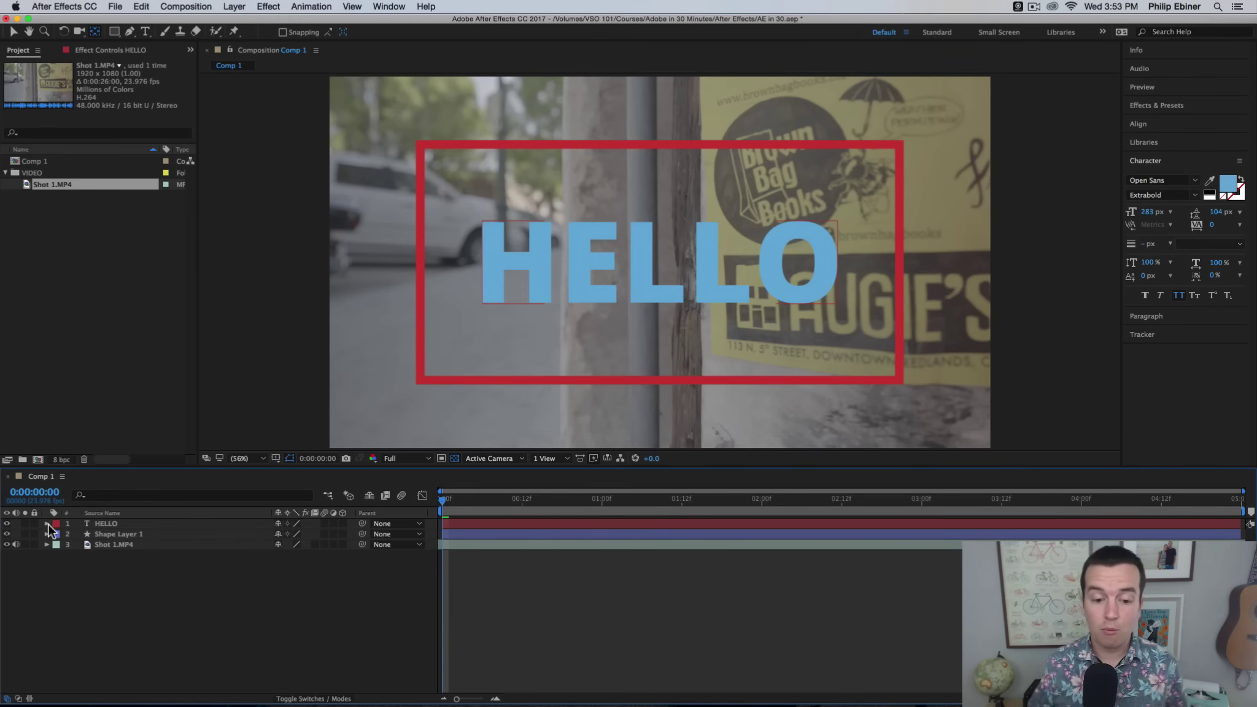
pyautogui.click(98, 535)
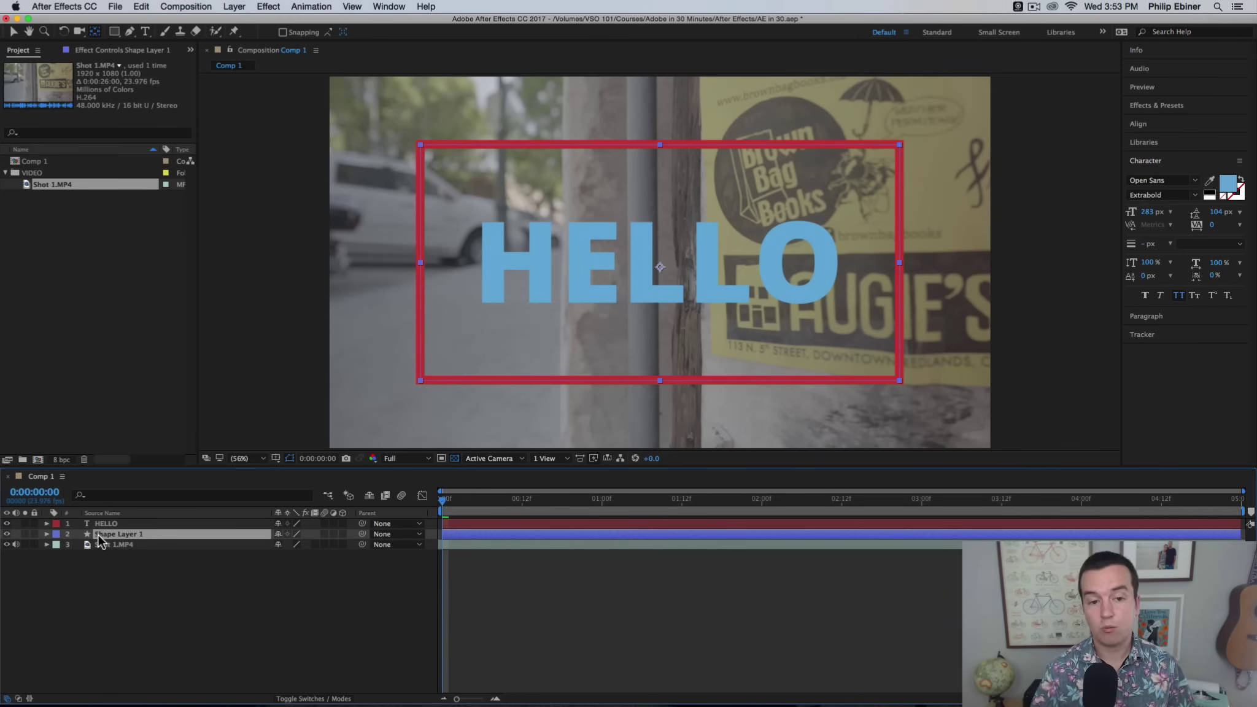
# - Reveal Shape Layer 1's Opacity, Scale, Position, Rotation and Anchor Point one at a time, ending on Opacity
pyautogui.press('t')
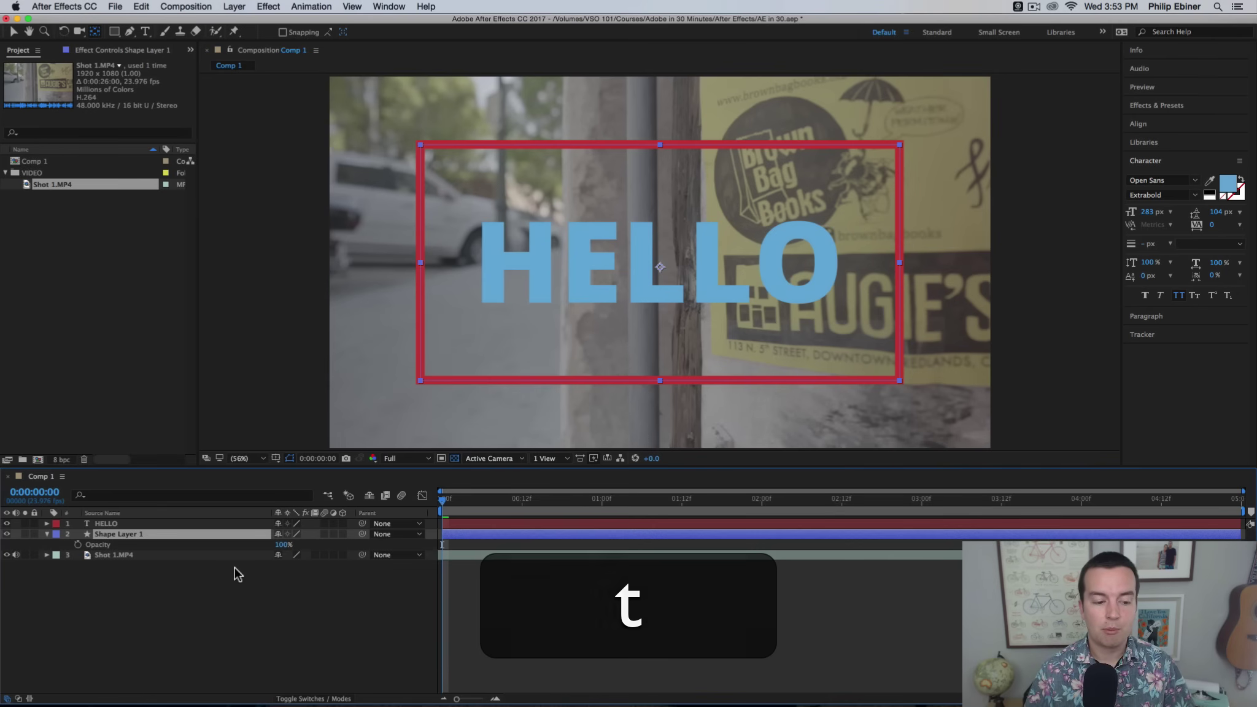
pyautogui.press('s')
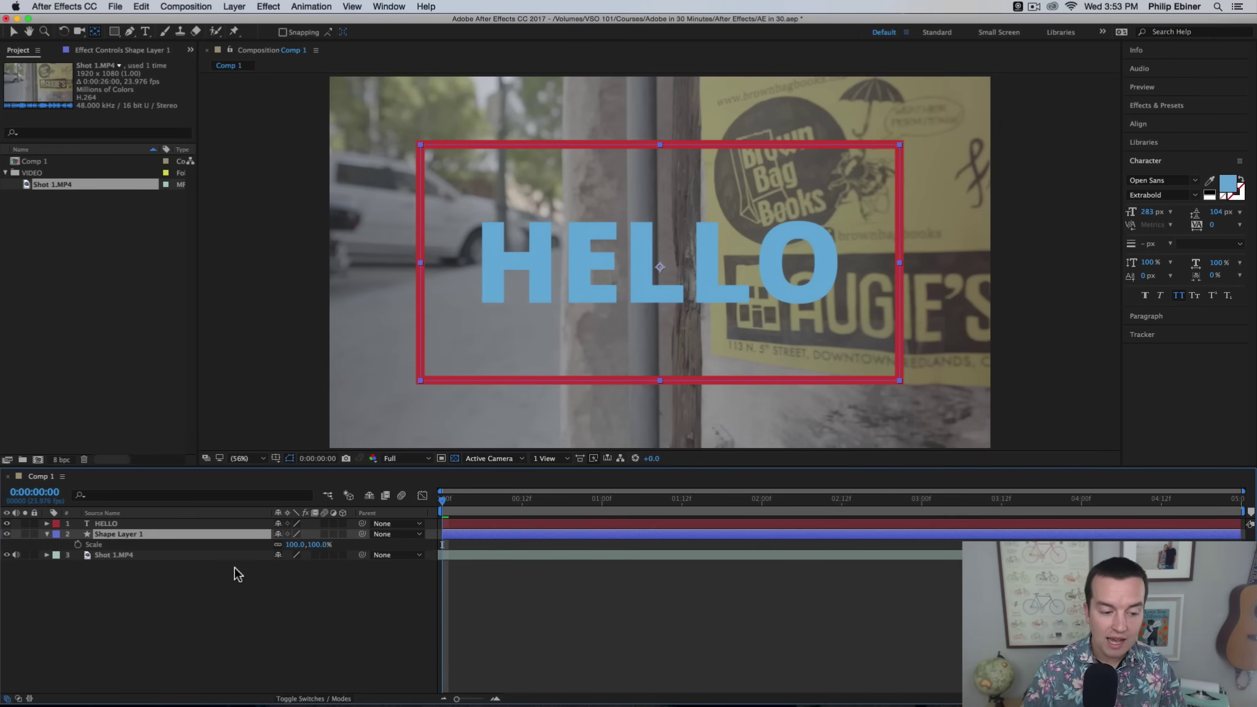
pyautogui.press('p')
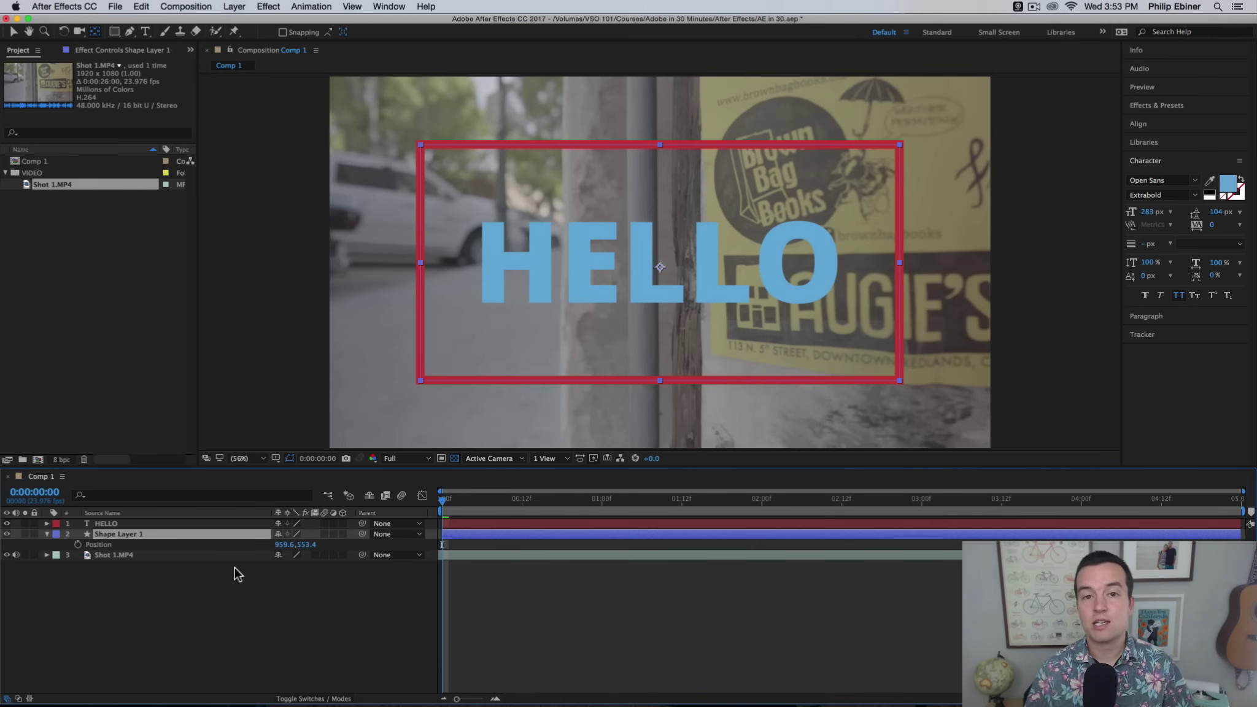
pyautogui.press('r')
pyautogui.press('a')
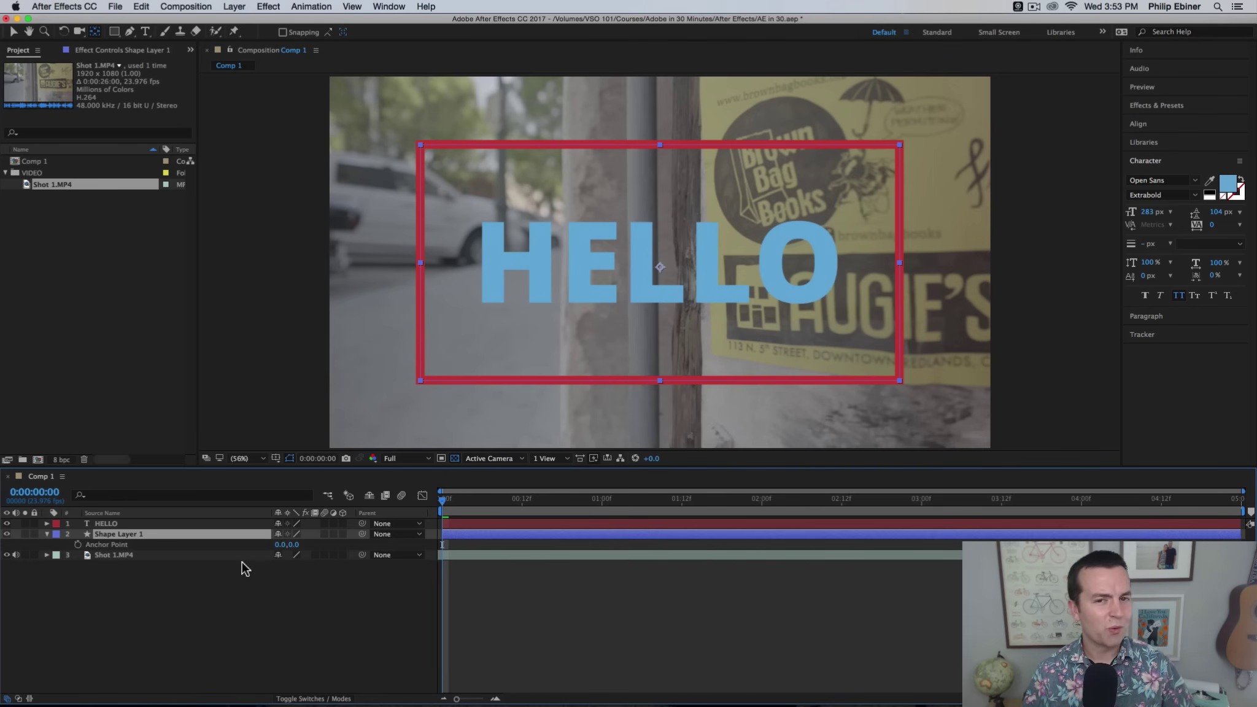
pyautogui.press('t')
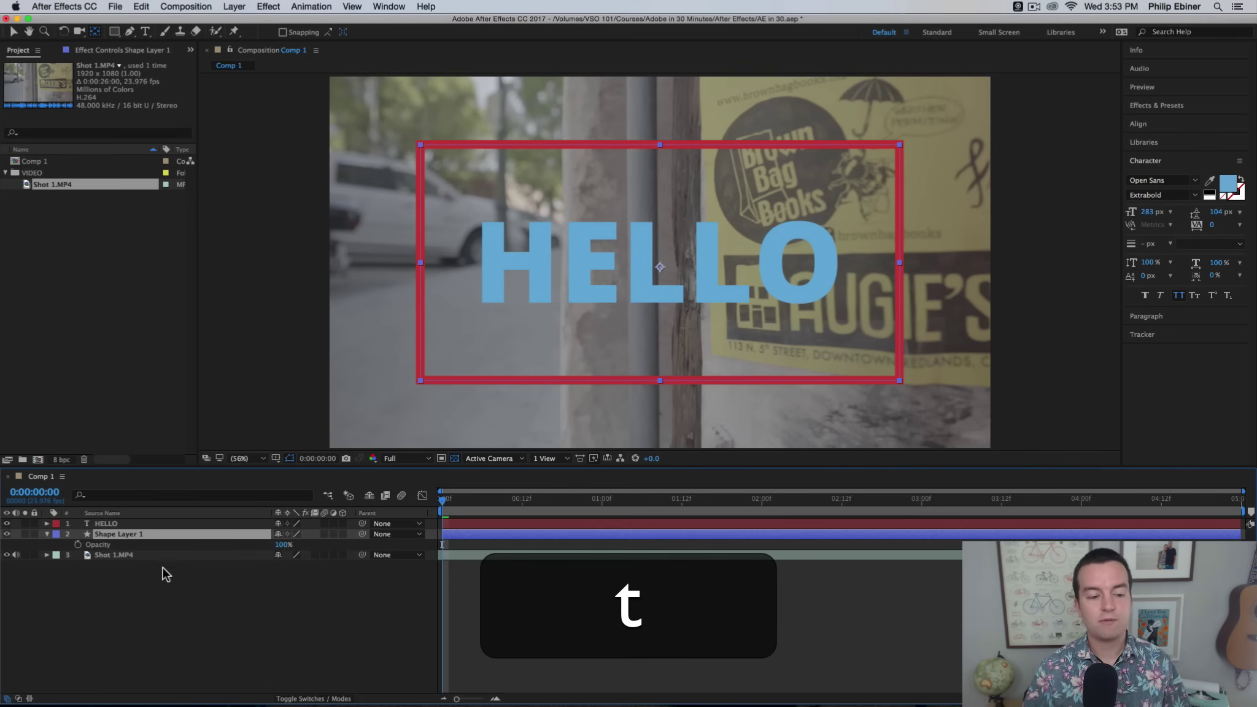
# - Select the HELLO layer and Shape Layer 1 together and reveal only their Scale properties
pyautogui.press('super+Up')
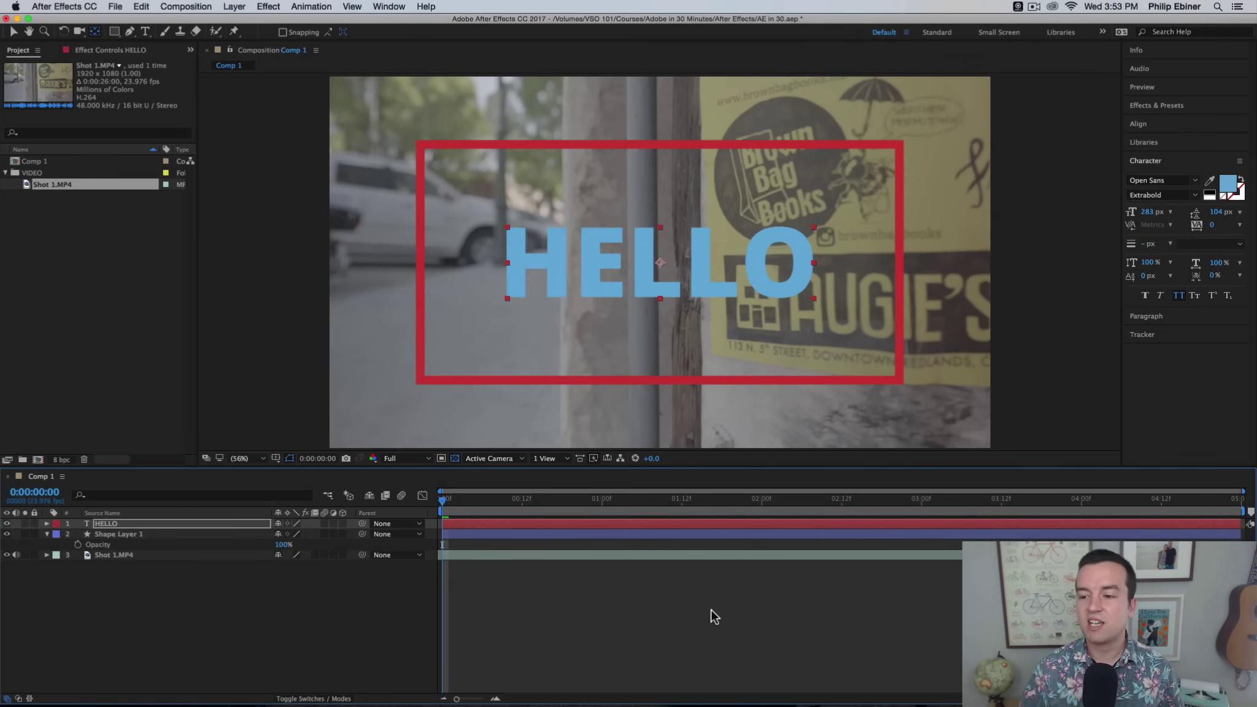
pyautogui.press('o')
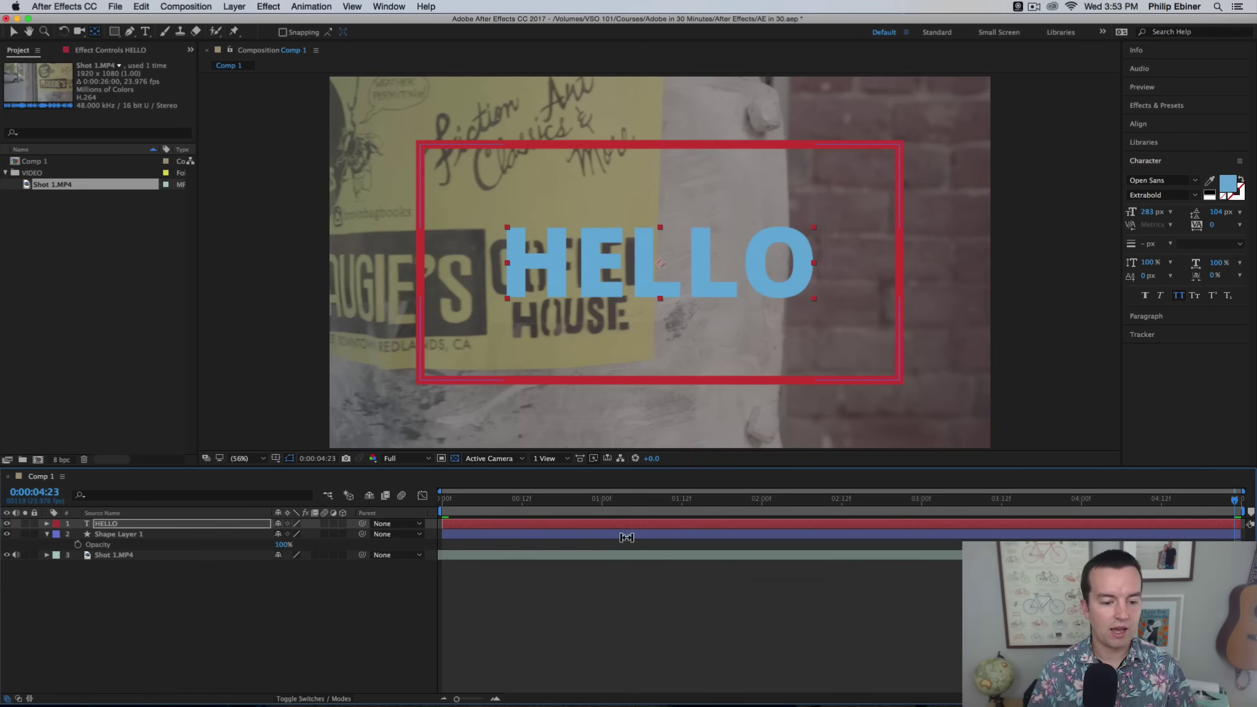
pyautogui.press('t')
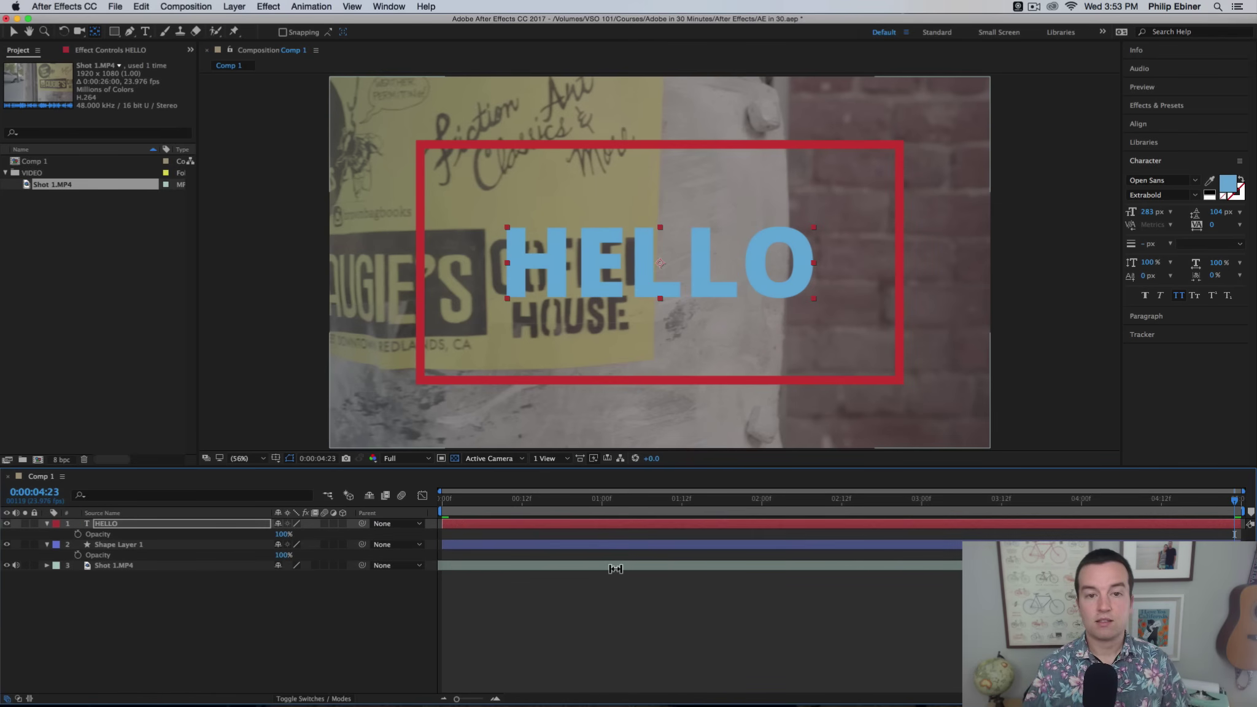
pyautogui.click(118, 525)
pyautogui.keyDown('shift'); pyautogui.click(134, 546); pyautogui.keyUp('shift')
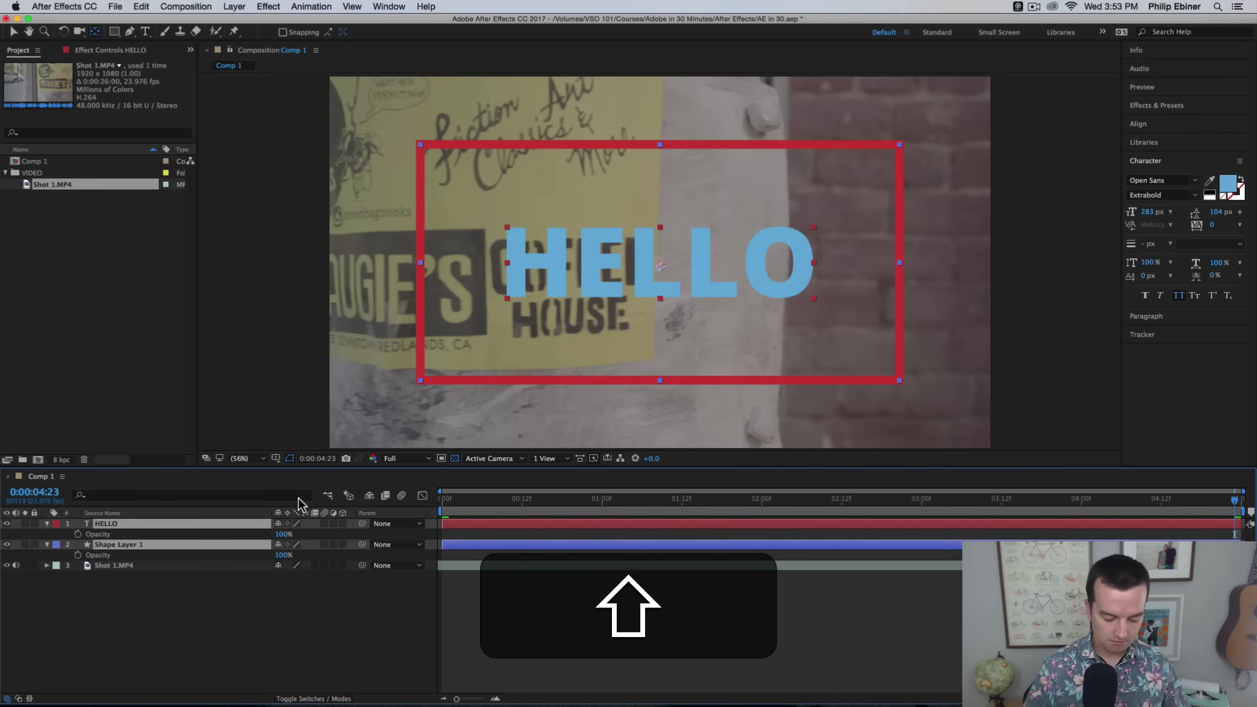
pyautogui.press('s')
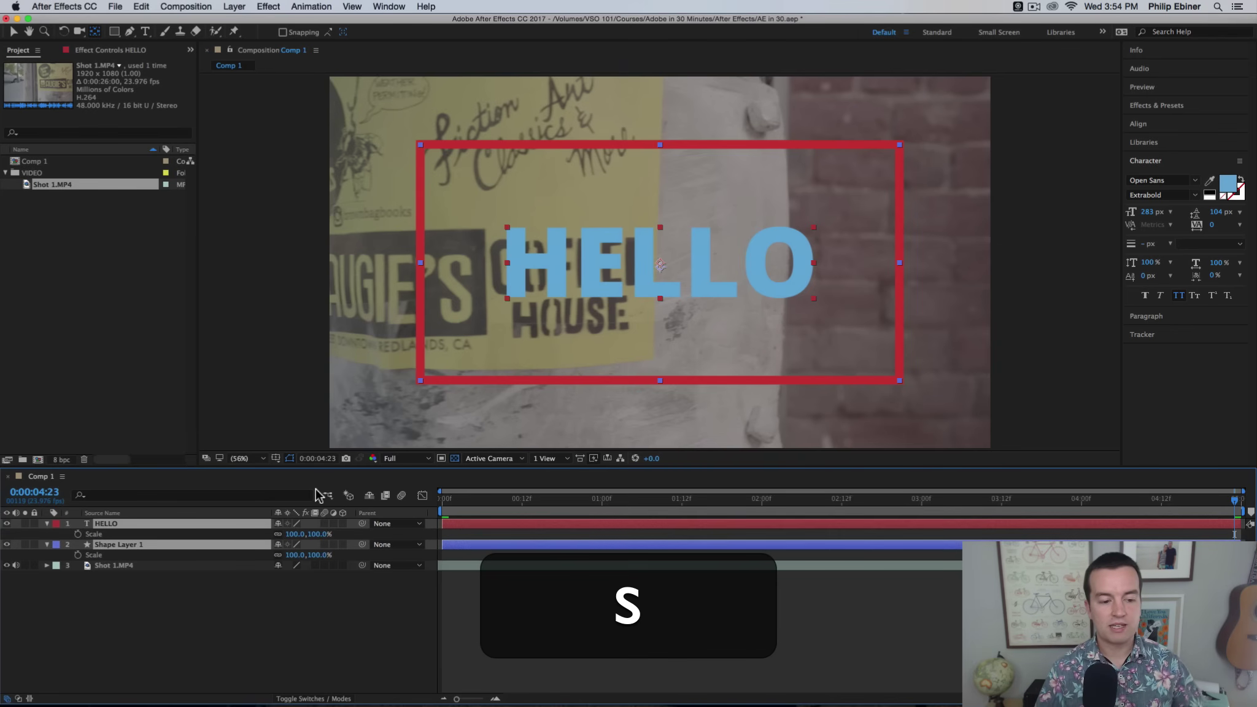
# - Try changing the scale of HELLO and Shape Layer 1 together, undo it and return to the composition's start
pyautogui.moveTo(322, 542); pyautogui.dragTo(406, 544)
pyautogui.press('super+z')
pyautogui.press('Home')
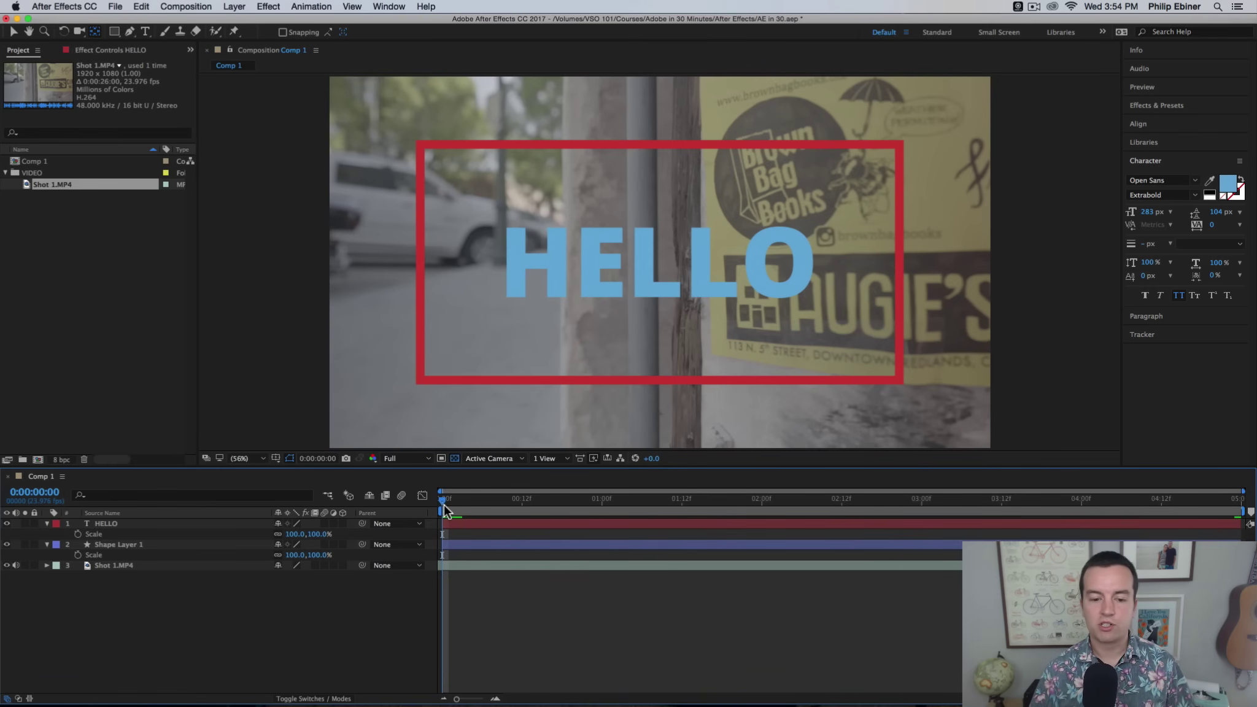
# - Scrub through the composition, return to its start and play a preview
pyautogui.moveTo(445, 499); pyautogui.dragTo(974, 517)
pyautogui.press('Home')
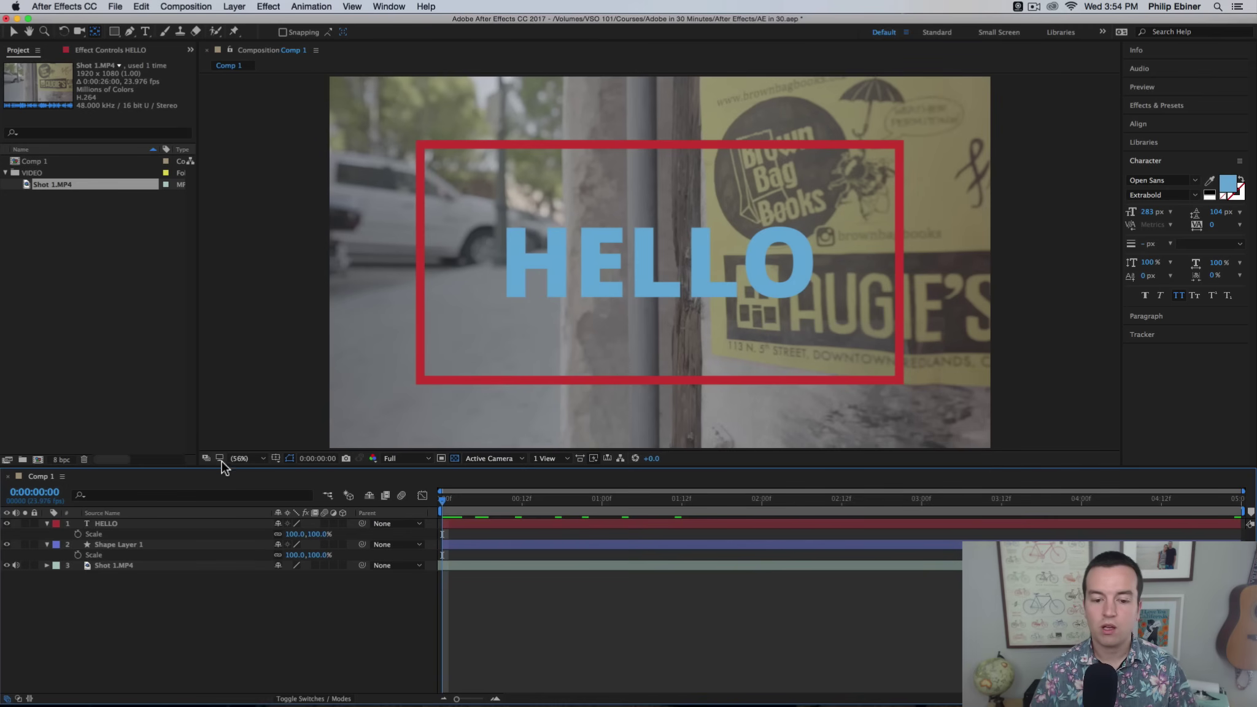
pyautogui.press('space')
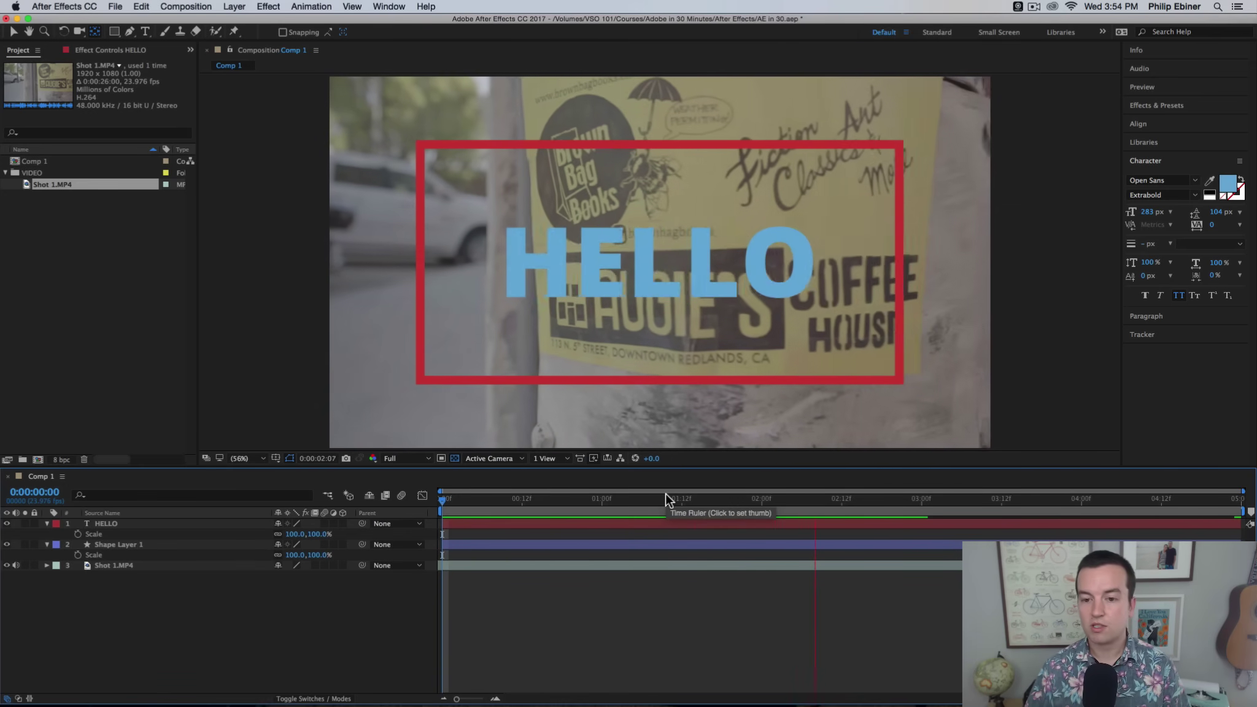
pyautogui.press('XF86AudioLowerVolume')
pyautogui.press('space')
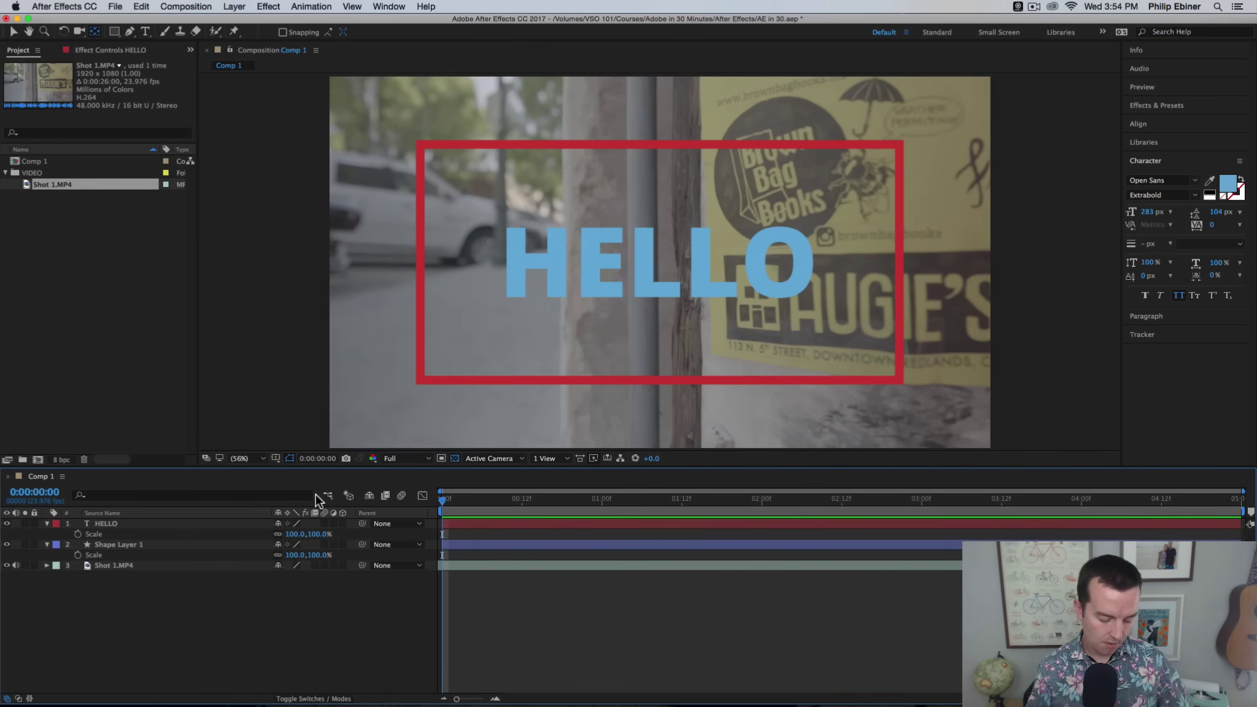
# - Step the playhead forward five frames one at a time, then step back to the first frame
pyautogui.press('super+Right')
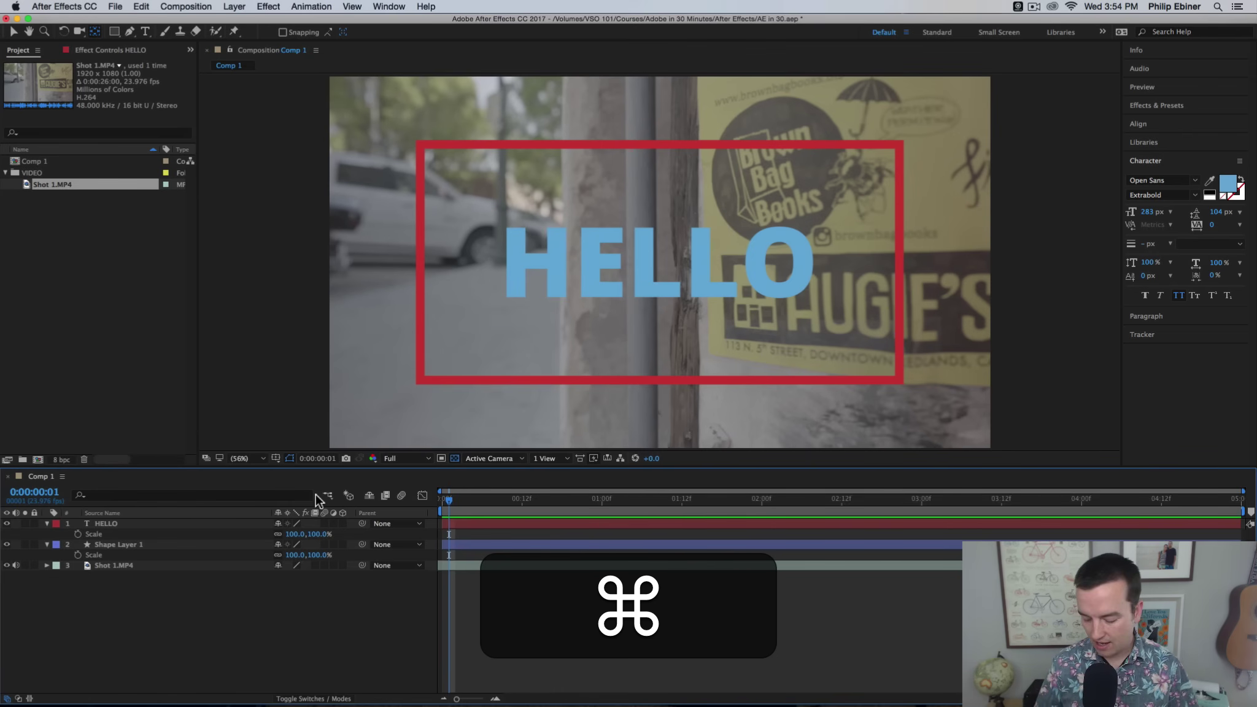
pyautogui.press('super+Right')
pyautogui.press('super+Right')
pyautogui.press('super+Right')
pyautogui.press('super+Right')
pyautogui.press('super+Left')
pyautogui.press('super+Left')
pyautogui.press('super+Left')
pyautogui.press('super+Left')
pyautogui.press('super+Left')
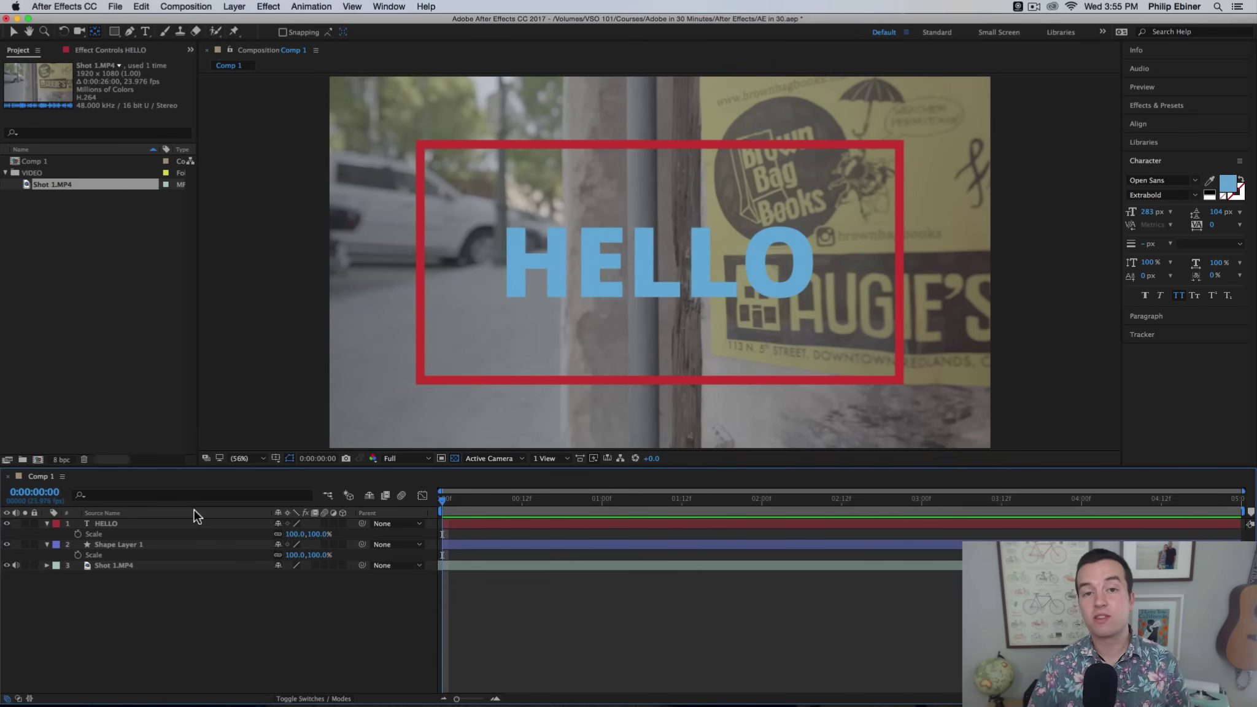
# - Enable Scale keyframing on the HELLO layer with a 100% keyframe at 0:00:00:00
pyautogui.click(131, 525)
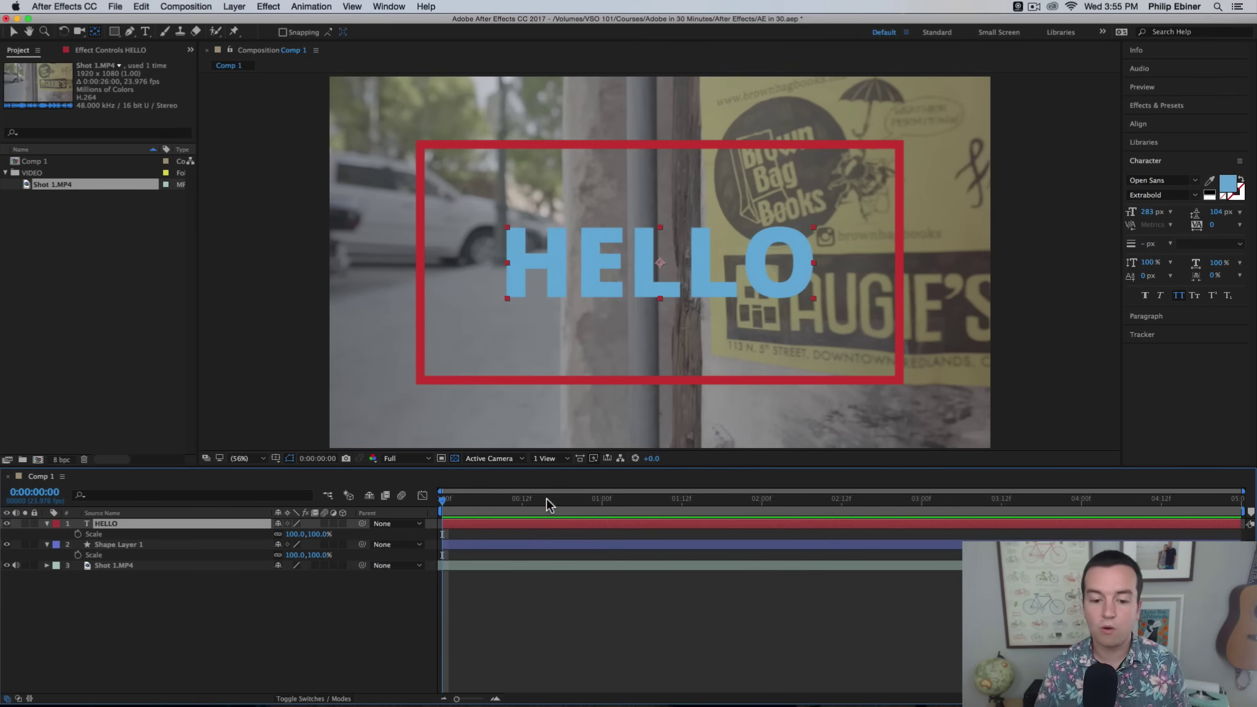
pyautogui.click(473, 532)
pyautogui.click(476, 524)
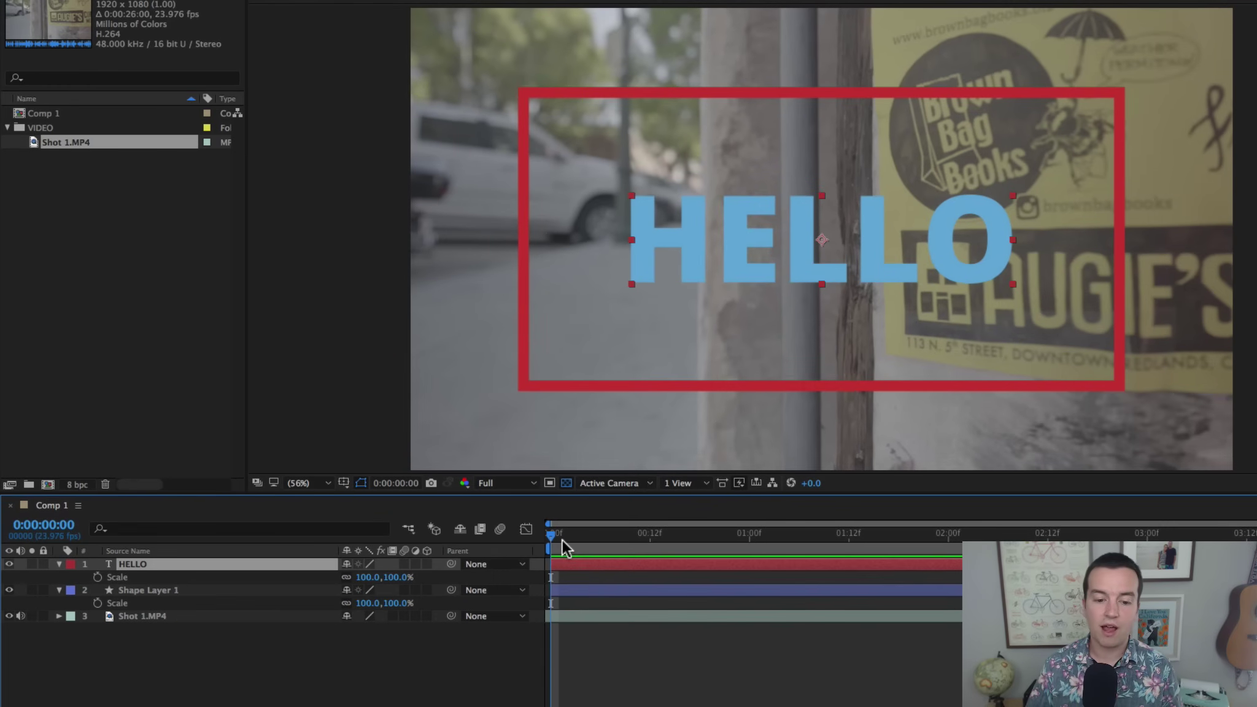
pyautogui.moveTo(550, 536); pyautogui.dragTo(482, 539)
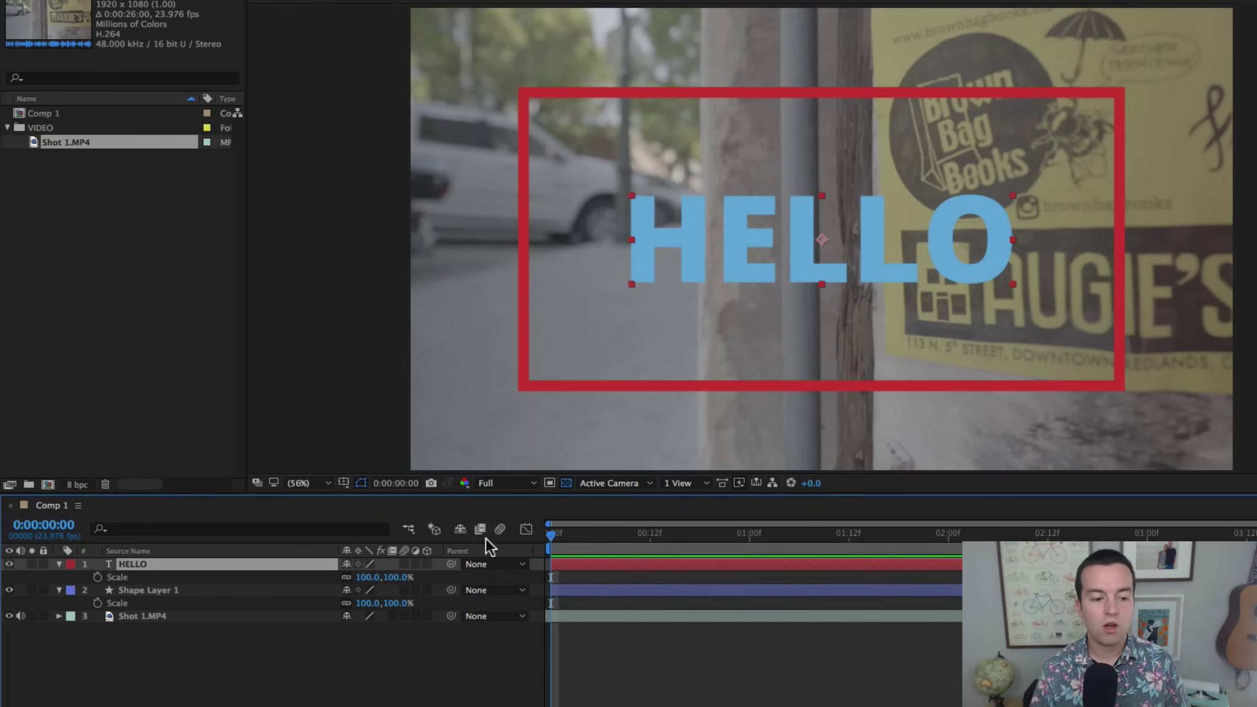
pyautogui.keyDown('shift'); pyautogui.click(100, 598); pyautogui.keyUp('shift')
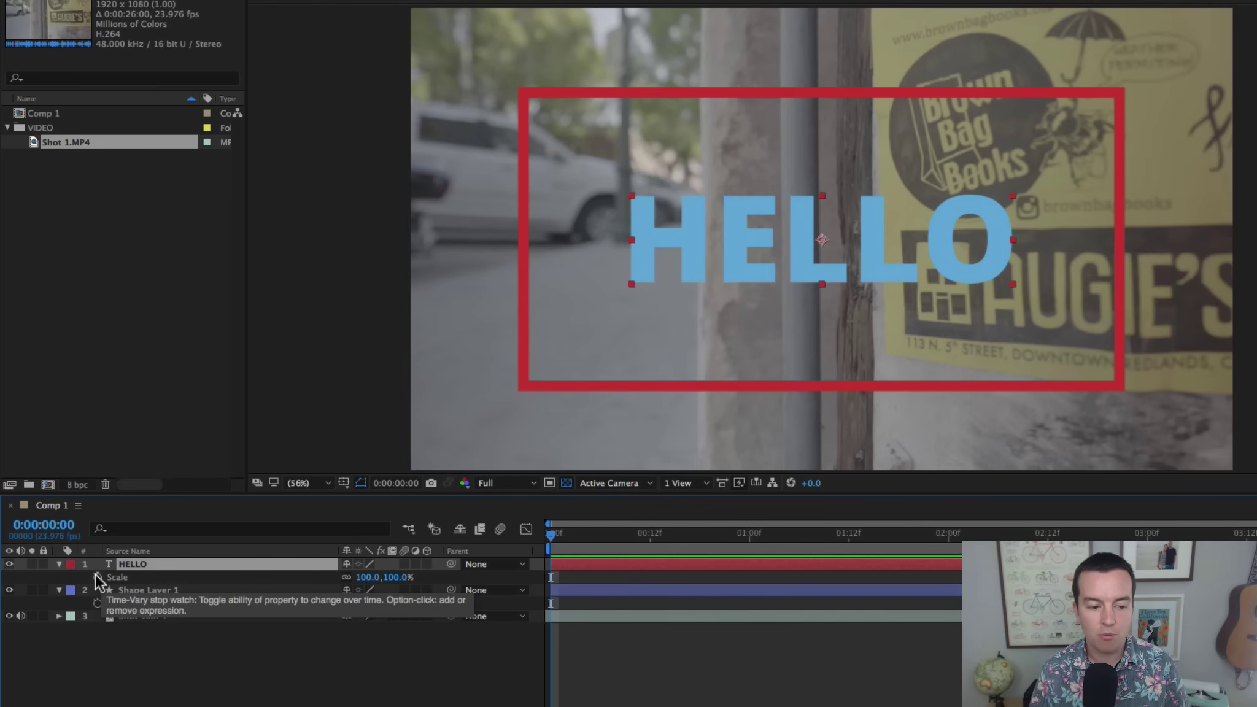
pyautogui.click(97, 577)
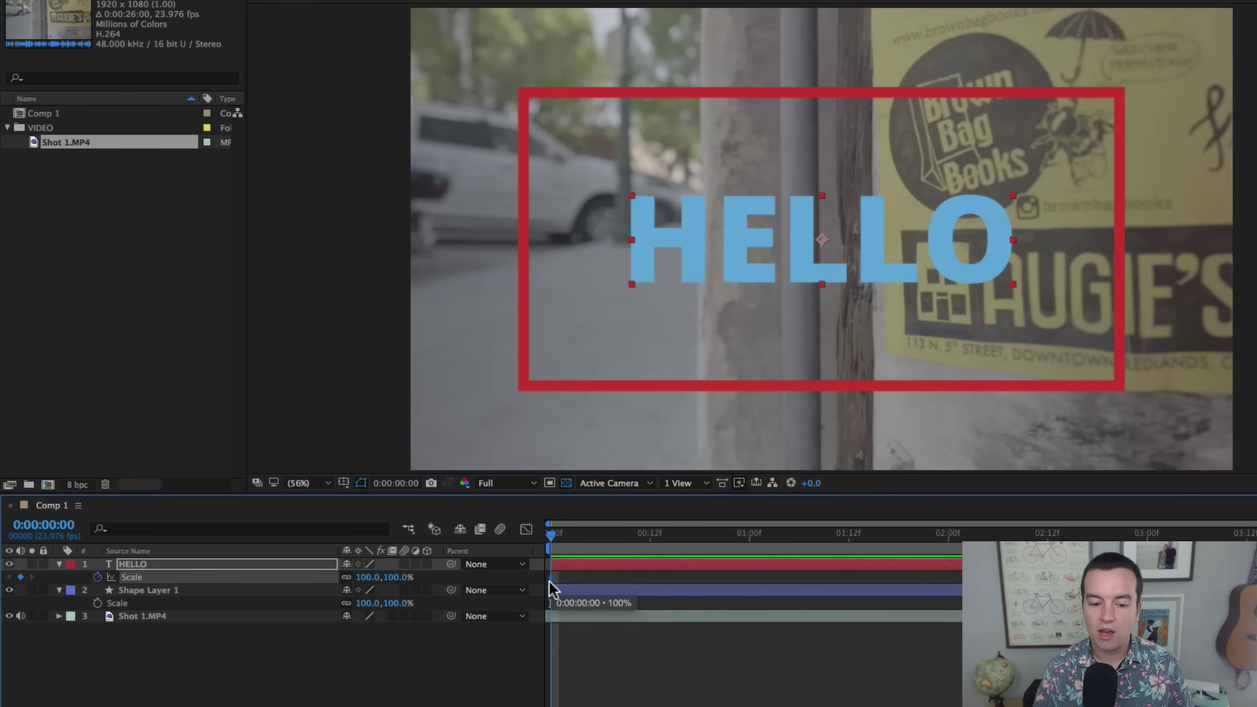
# - Play the composition past the first Scale keyframe, stop and return the playhead to 0:00:00:00
pyautogui.press('space')
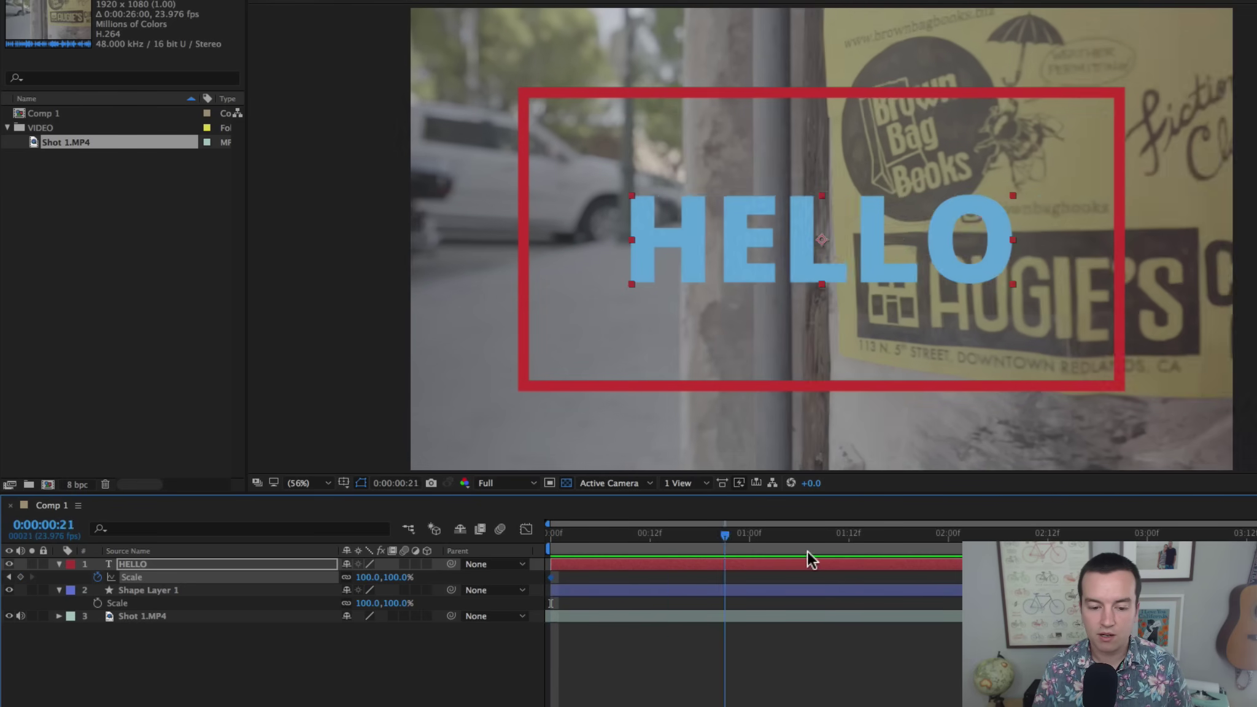
pyautogui.press('space')
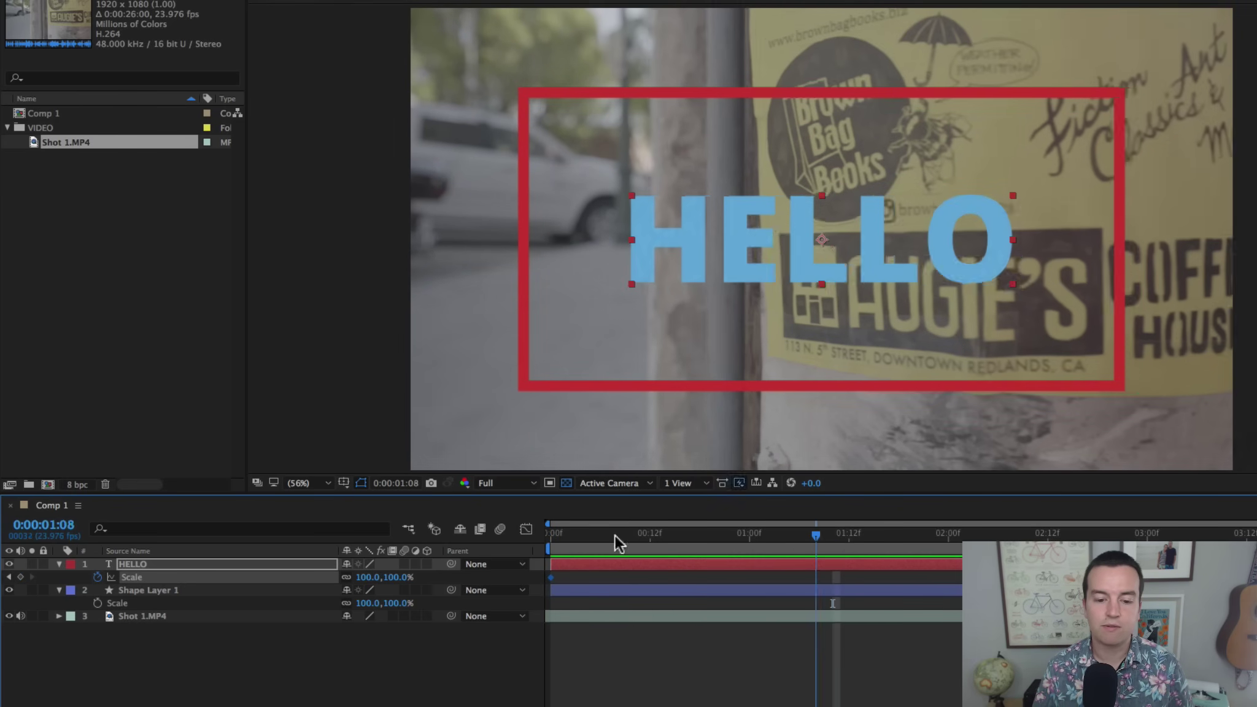
pyautogui.press('Home')
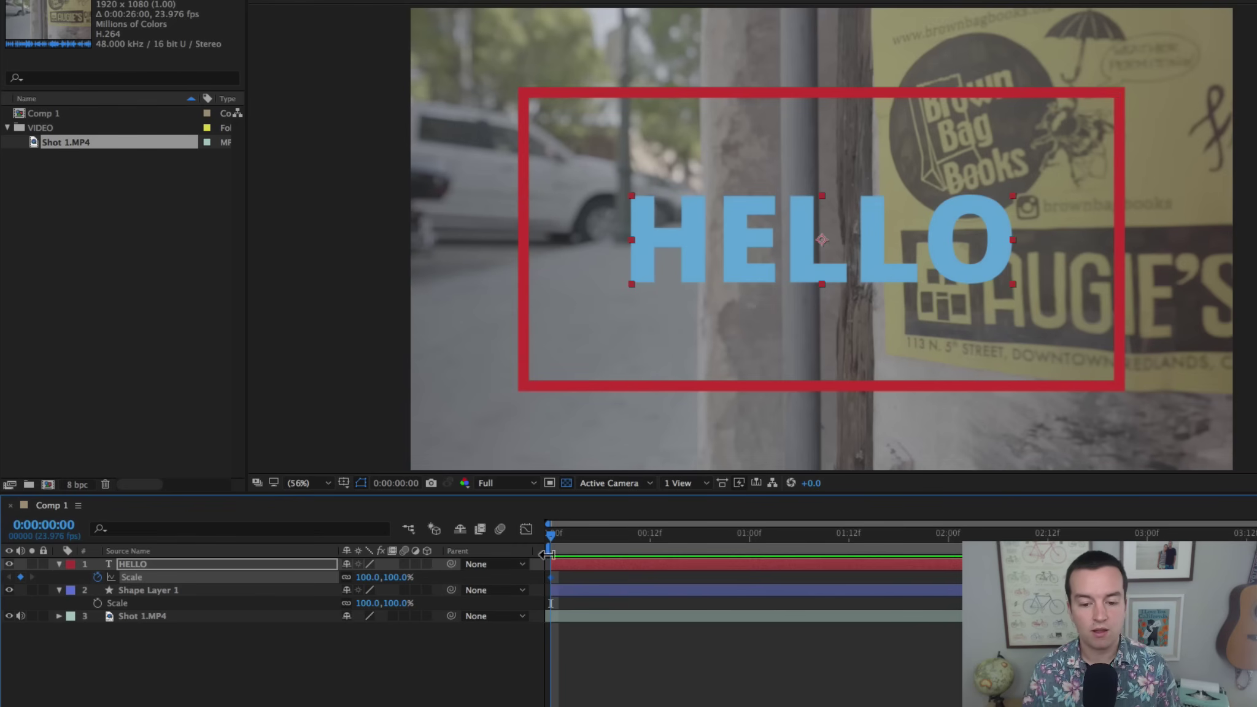
# - Add a second Scale keyframe of 150% to the HELLO layer at 0:00:01:00
pyautogui.click(748, 535)
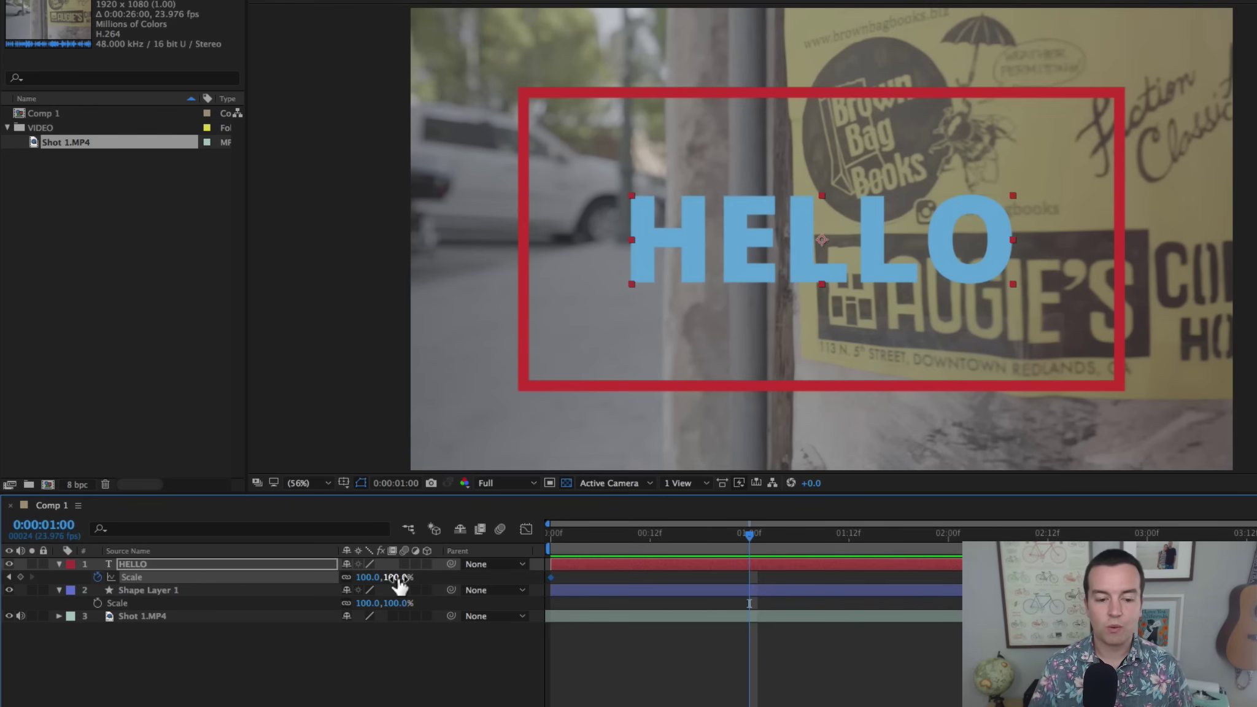
pyautogui.write('150')
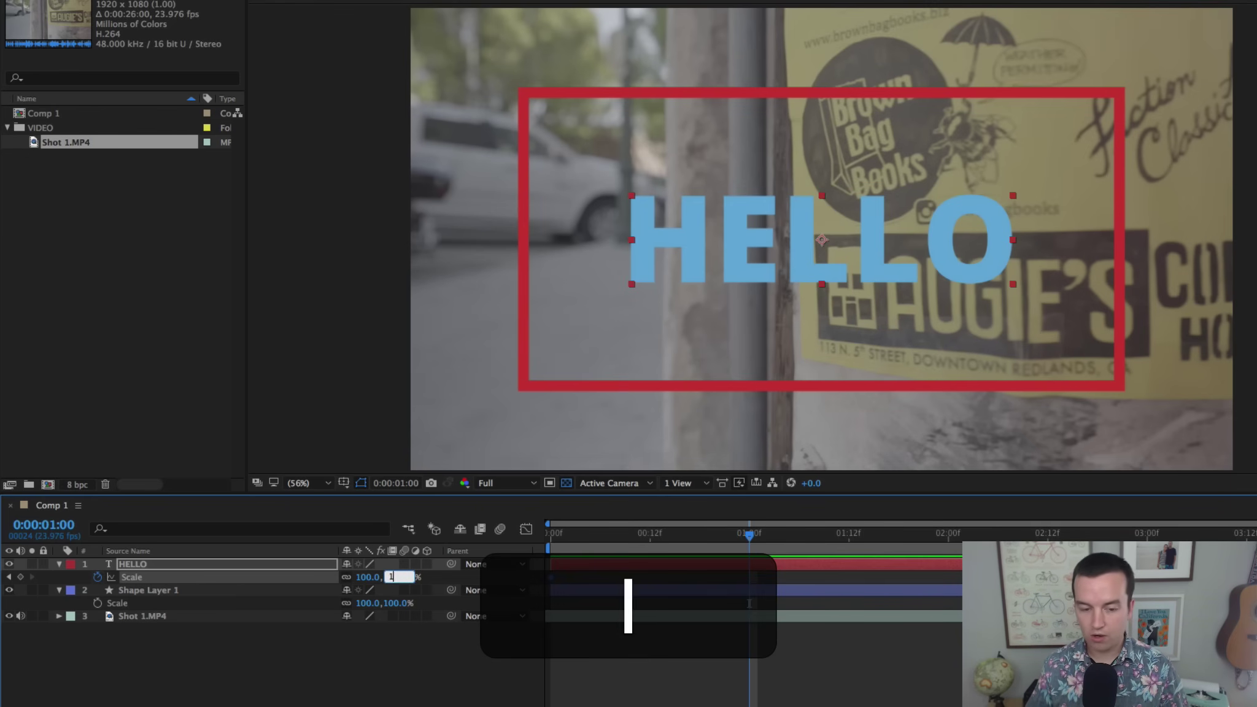
pyautogui.press('Return')
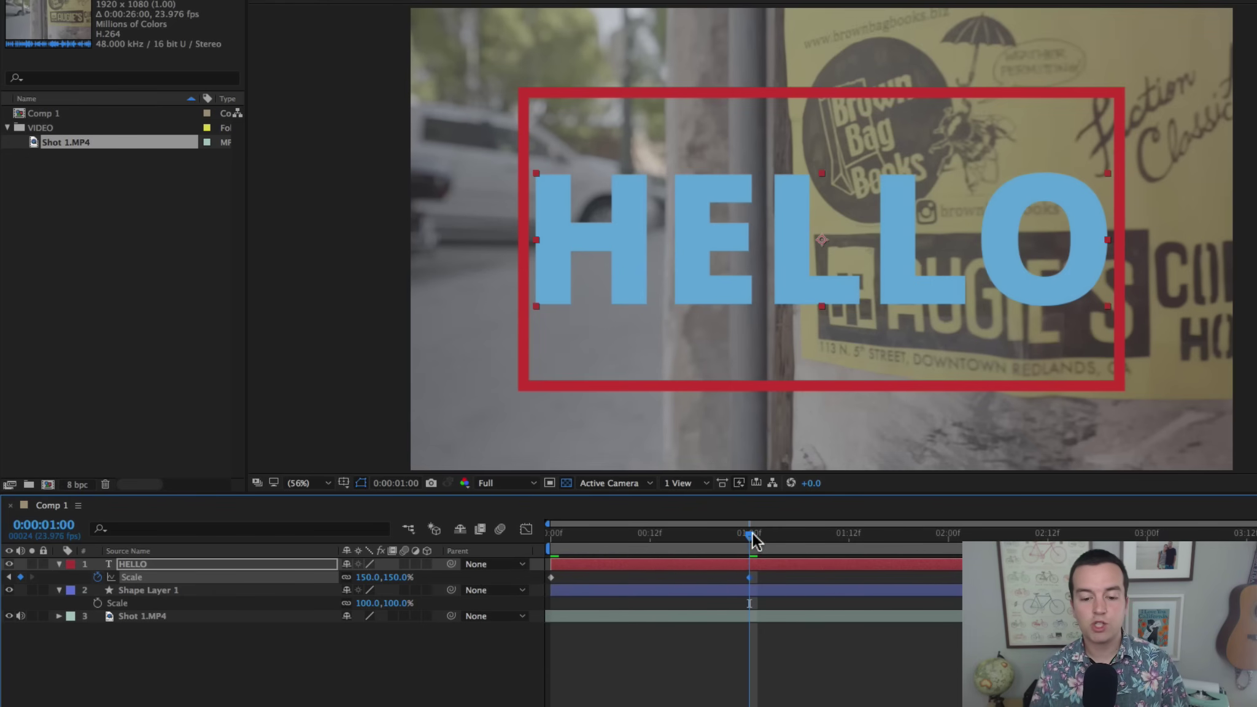
pyautogui.click(750, 578)
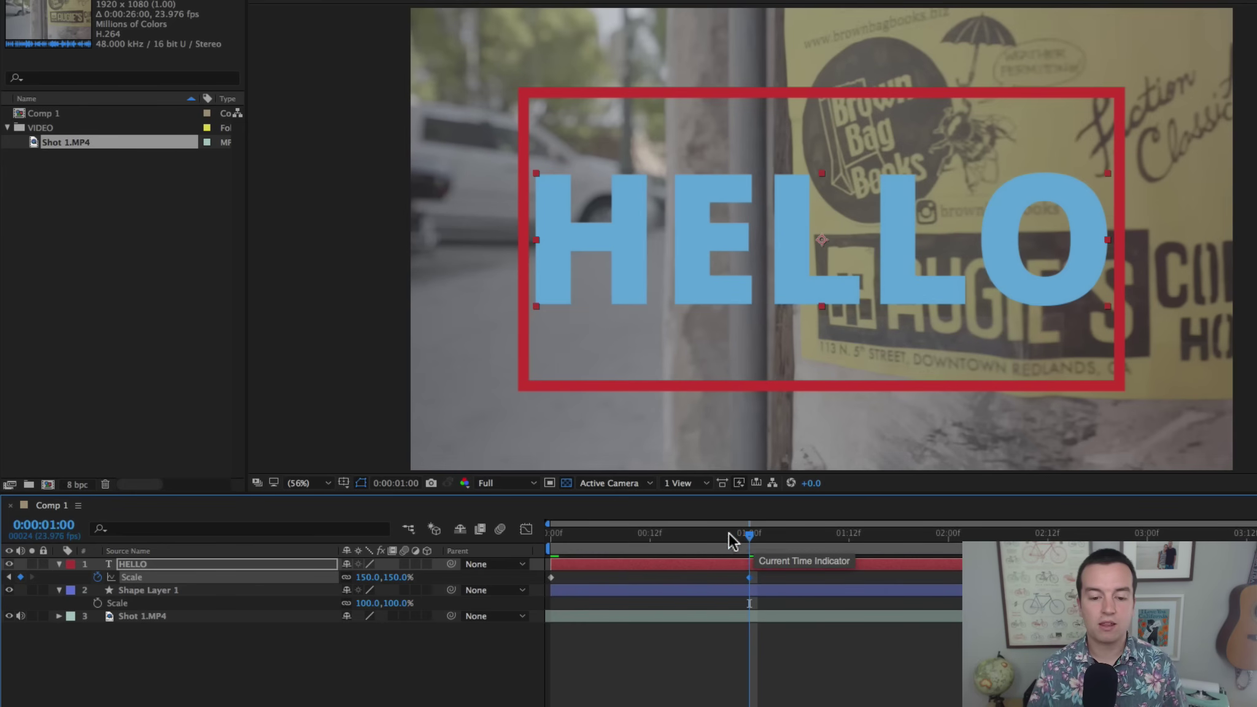
# - Compare the HELLO layer at both Scale keyframes and preview its scale animation from the start
pyautogui.click(558, 534)
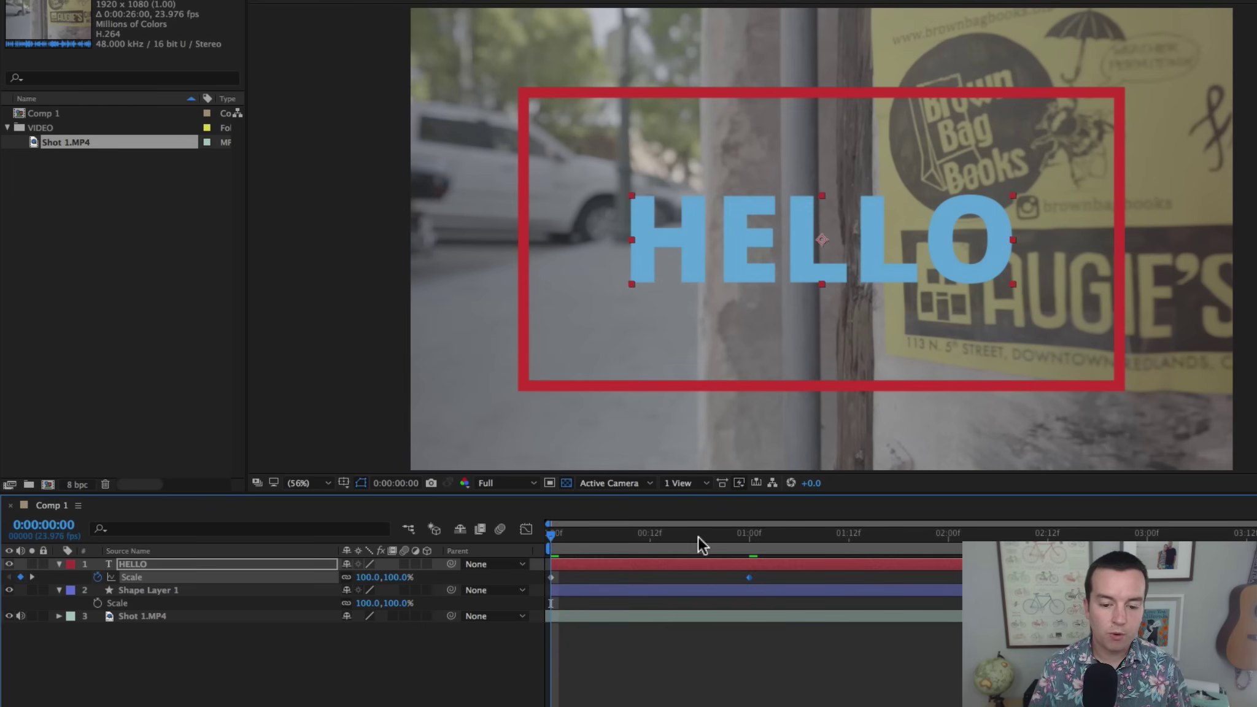
pyautogui.click(750, 539)
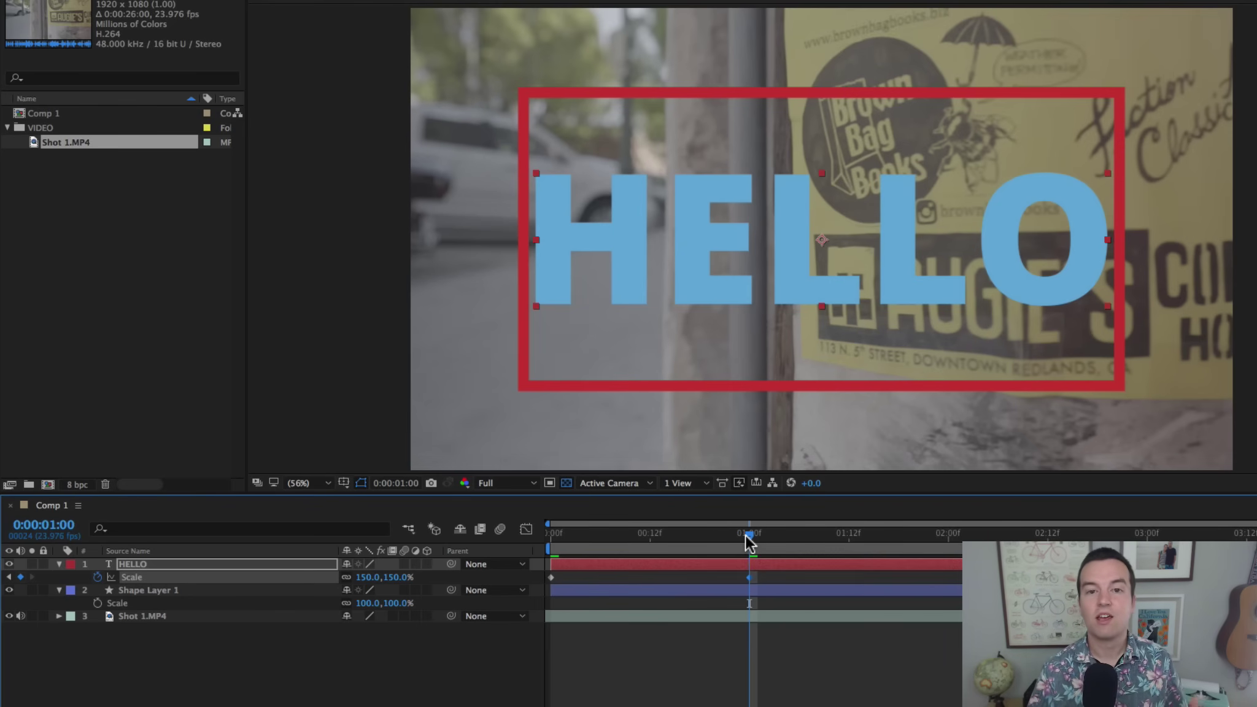
pyautogui.moveTo(551, 532); pyautogui.dragTo(652, 543)
pyautogui.press('space')
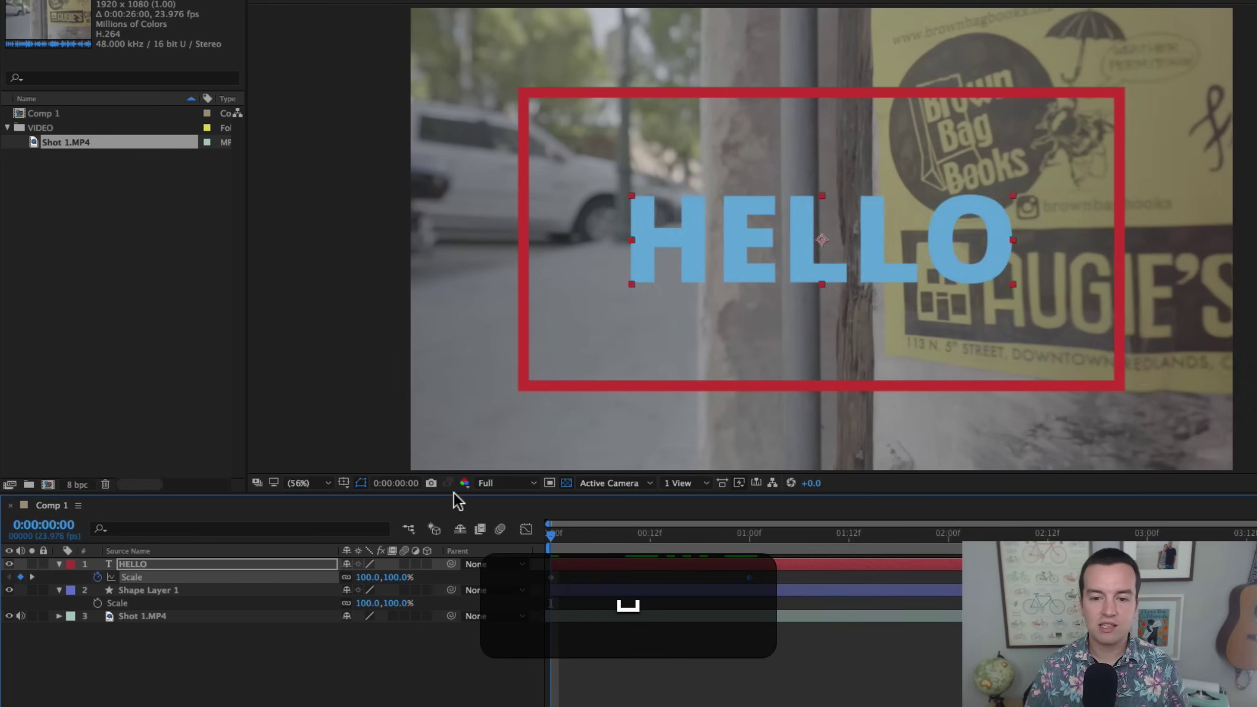
pyautogui.press('space')
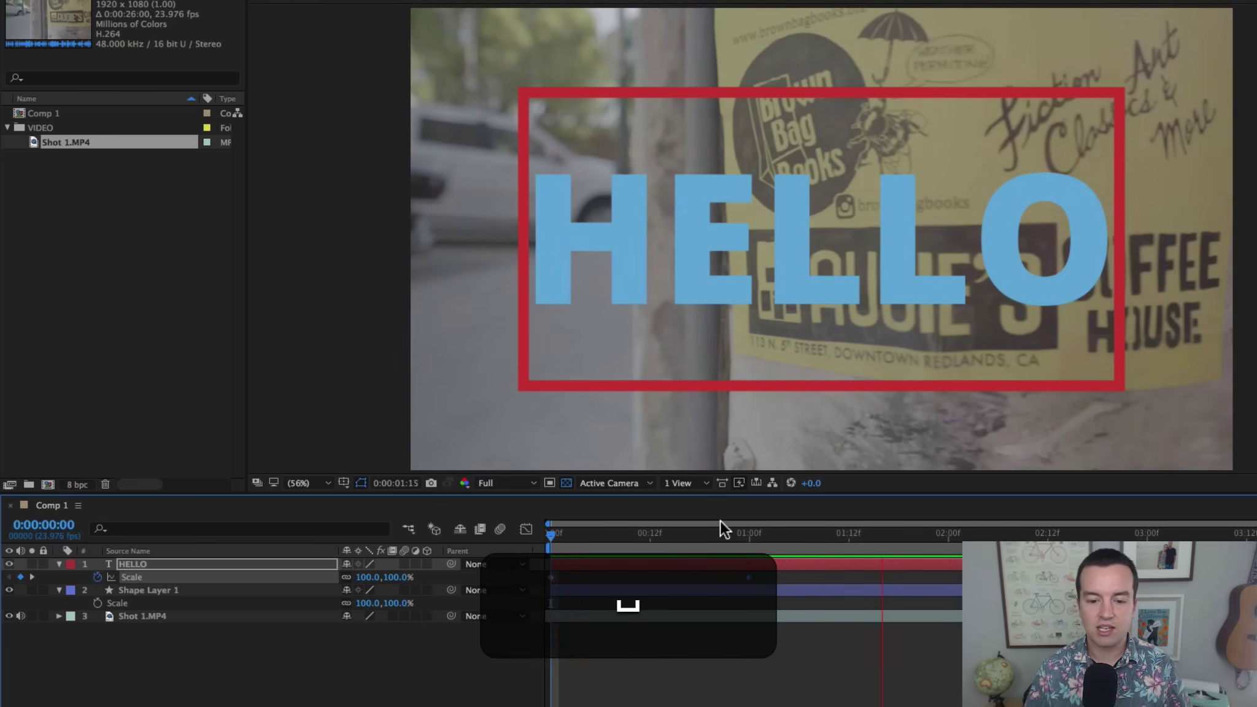
pyautogui.press('Home')
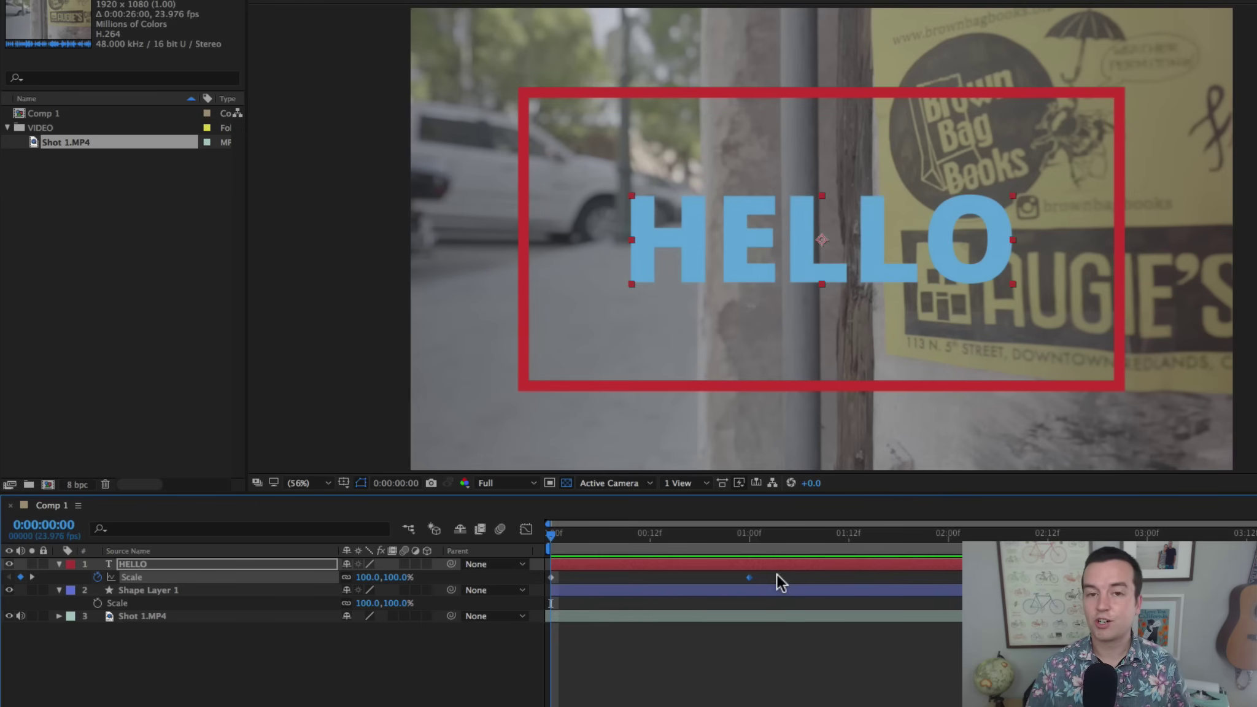
# - Select the HELLO layer's two Scale keyframes and copy them
pyautogui.moveTo(778, 574); pyautogui.dragTo(491, 581)
pyautogui.click(611, 585)
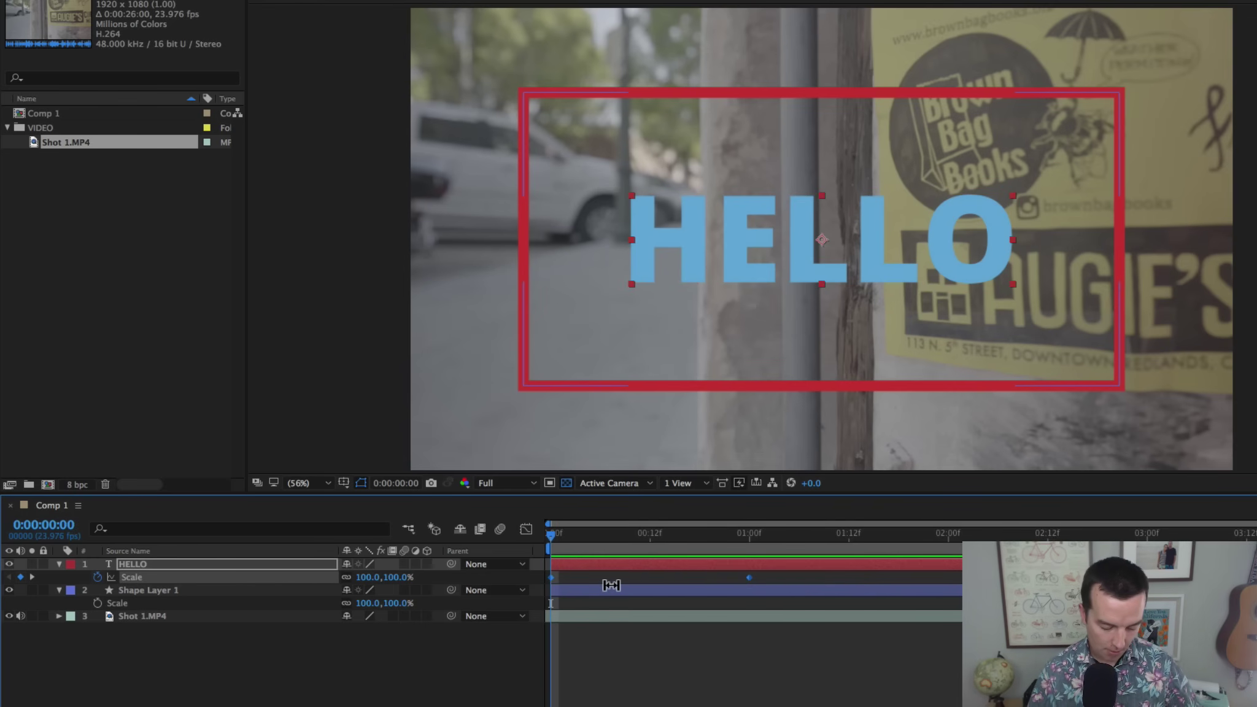
pyautogui.keyDown('super'); pyautogui.click(611, 585); pyautogui.keyUp('super')
pyautogui.press('super+c')
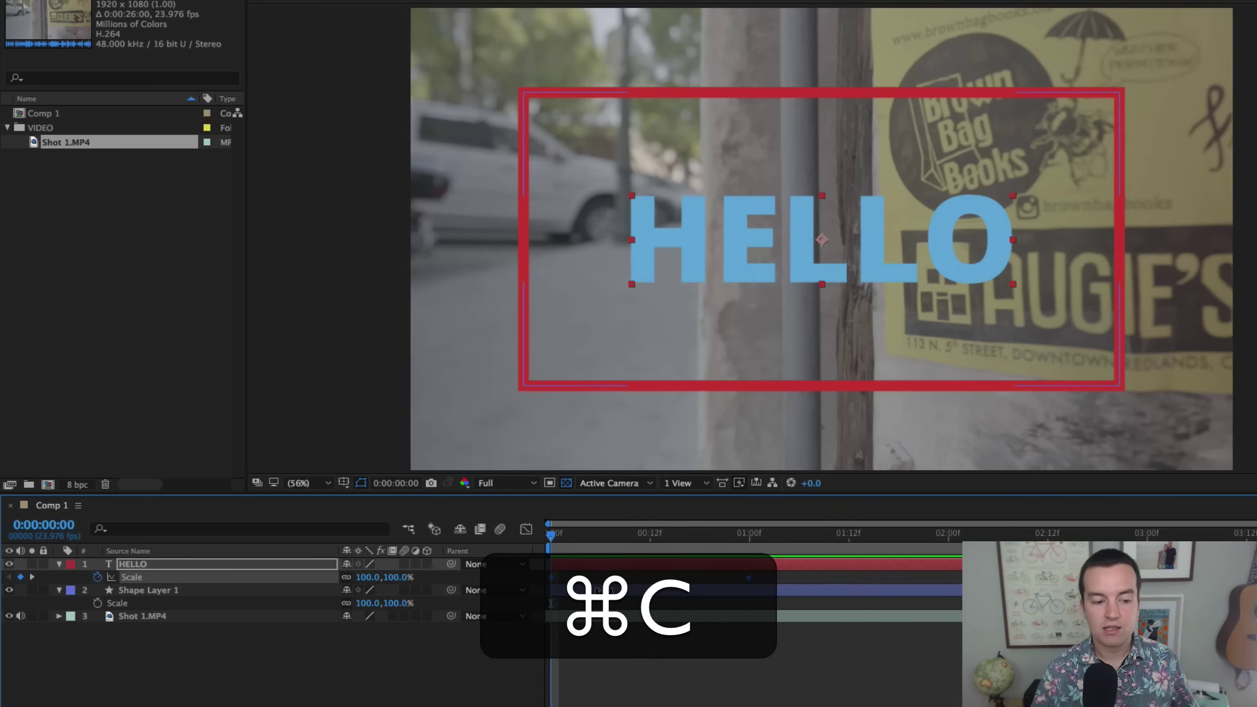
# - Paste the copied Scale keyframes onto Shape Layer 1 at 0:00:00:00 and preview both layers scaling together
pyautogui.click(605, 593)
pyautogui.press('super')
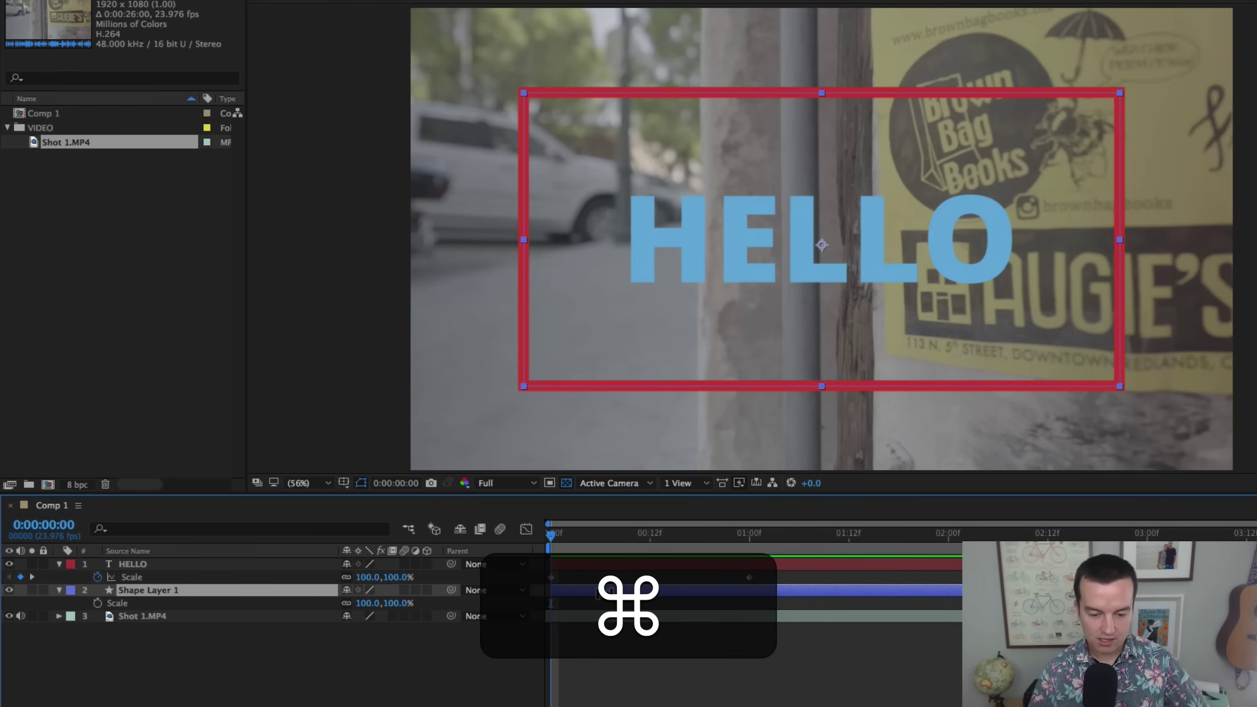
pyautogui.press('super+v')
pyautogui.click(704, 640)
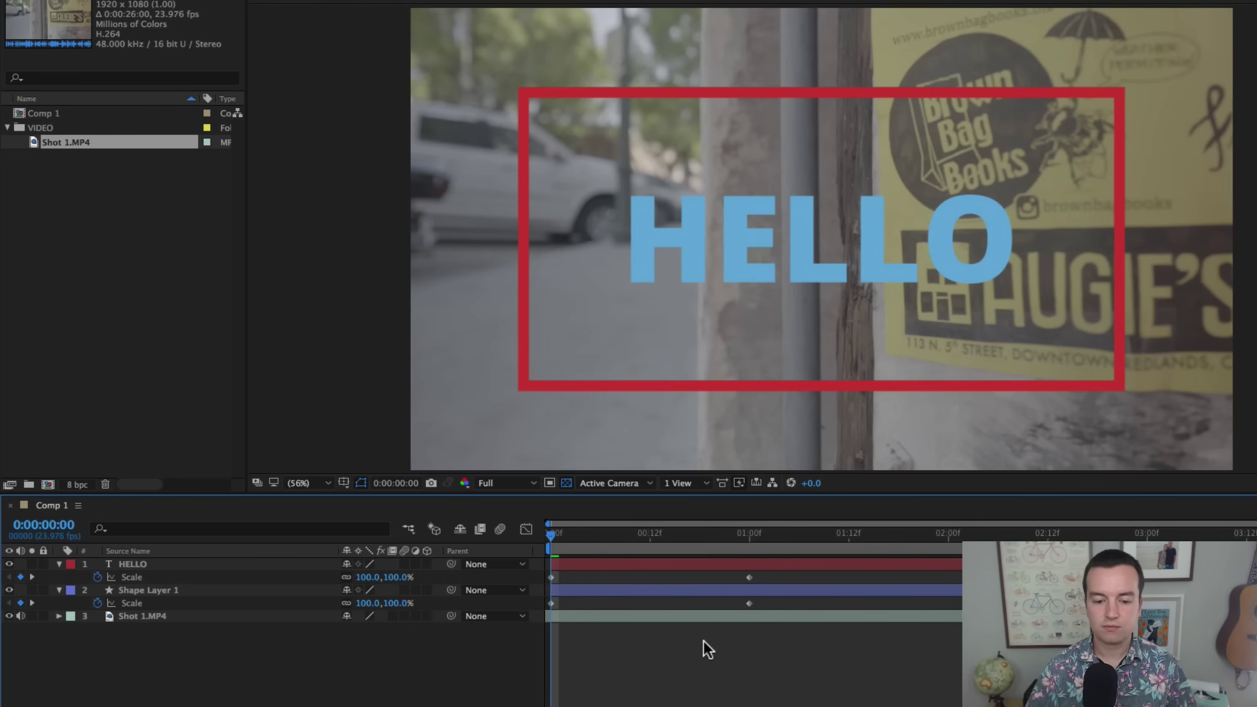
pyautogui.press('space')
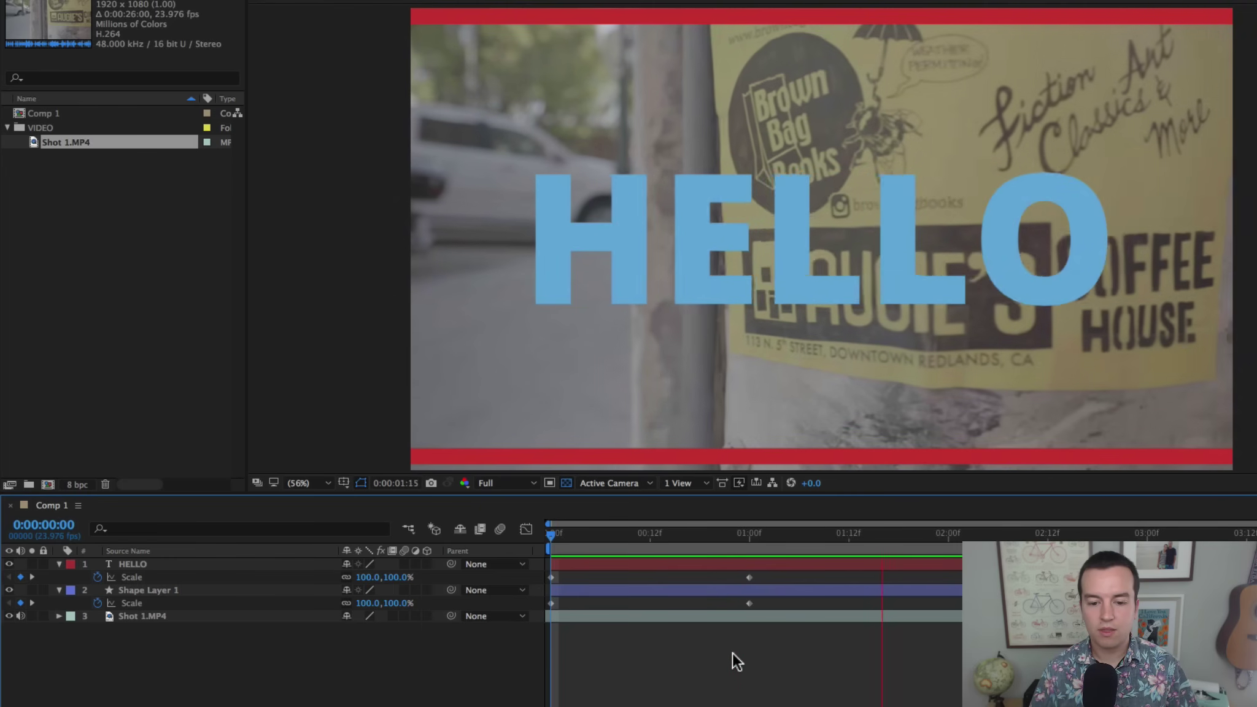
pyautogui.press('space')
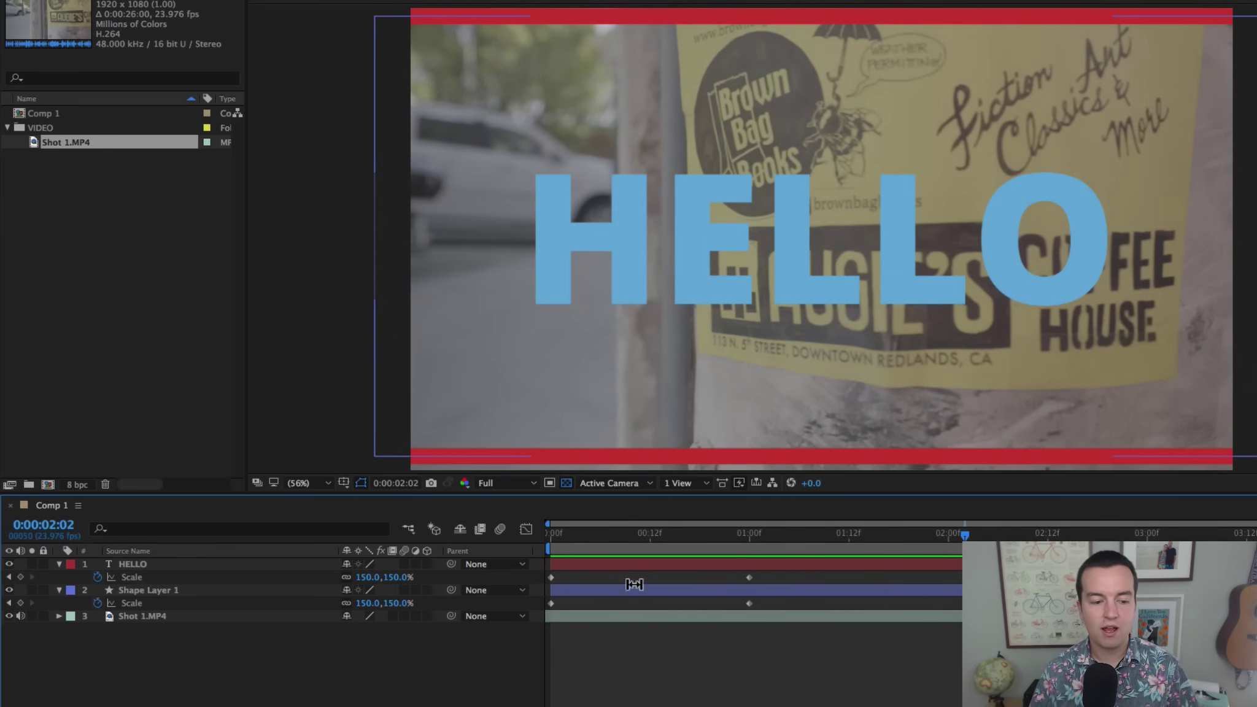
pyautogui.click(748, 604)
pyautogui.press('Delete')
pyautogui.hotkey('ctrl', 'z')
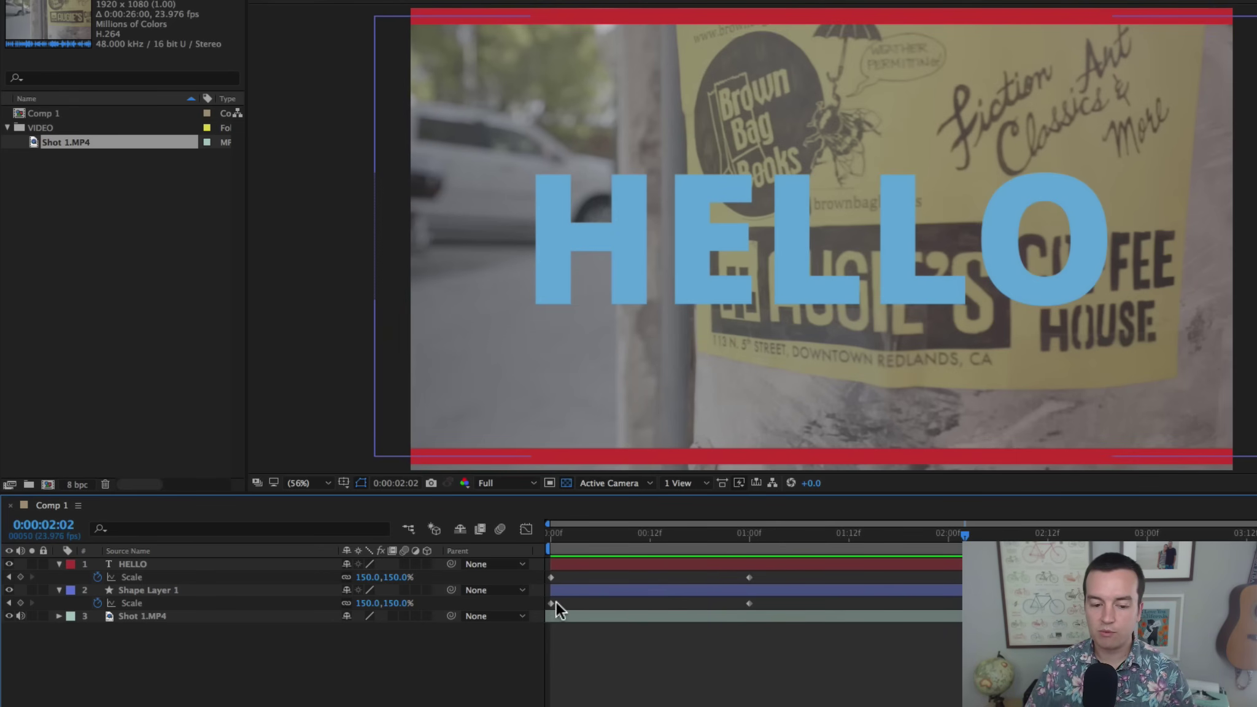
# - Swap Shape Layer 1's two Scale keyframes so it shrinks from 150% to 100% over one second, and preview the animation
pyautogui.moveTo(550, 603); pyautogui.dragTo(836, 602)
pyautogui.moveTo(749, 604); pyautogui.dragTo(688, 610)
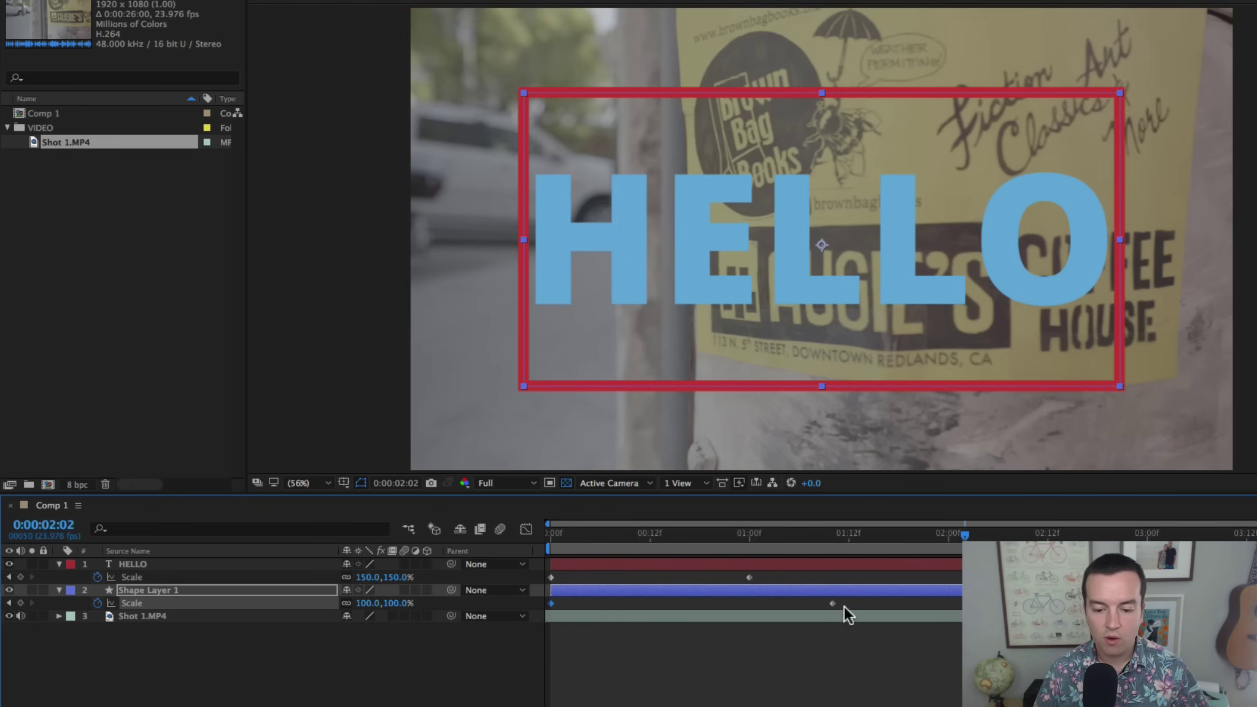
pyautogui.click(556, 534)
pyautogui.press('space')
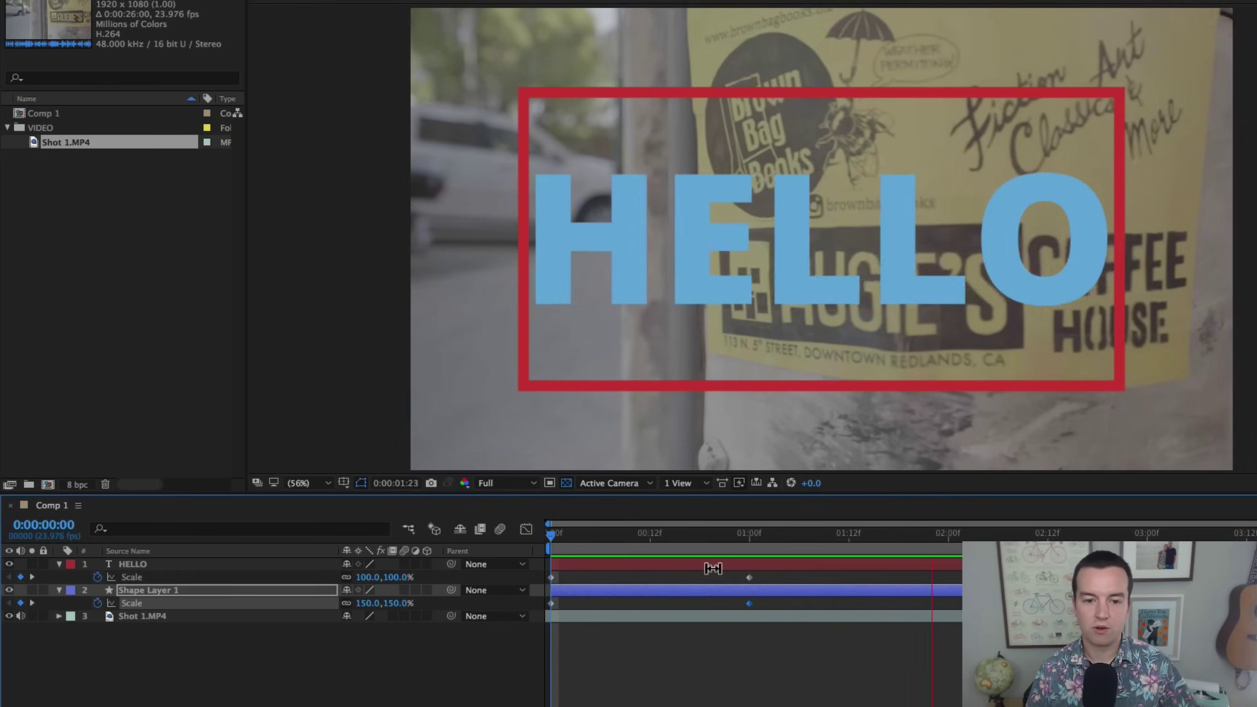
pyautogui.press('space')
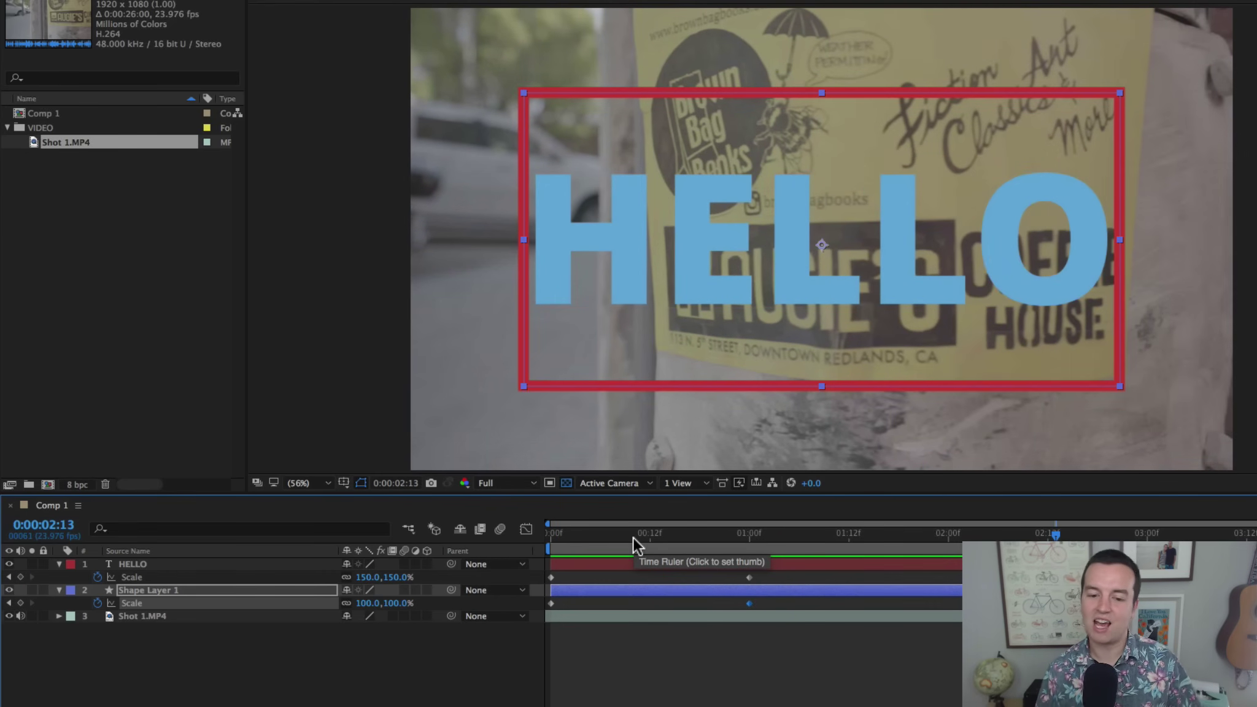
pyautogui.click(556, 536)
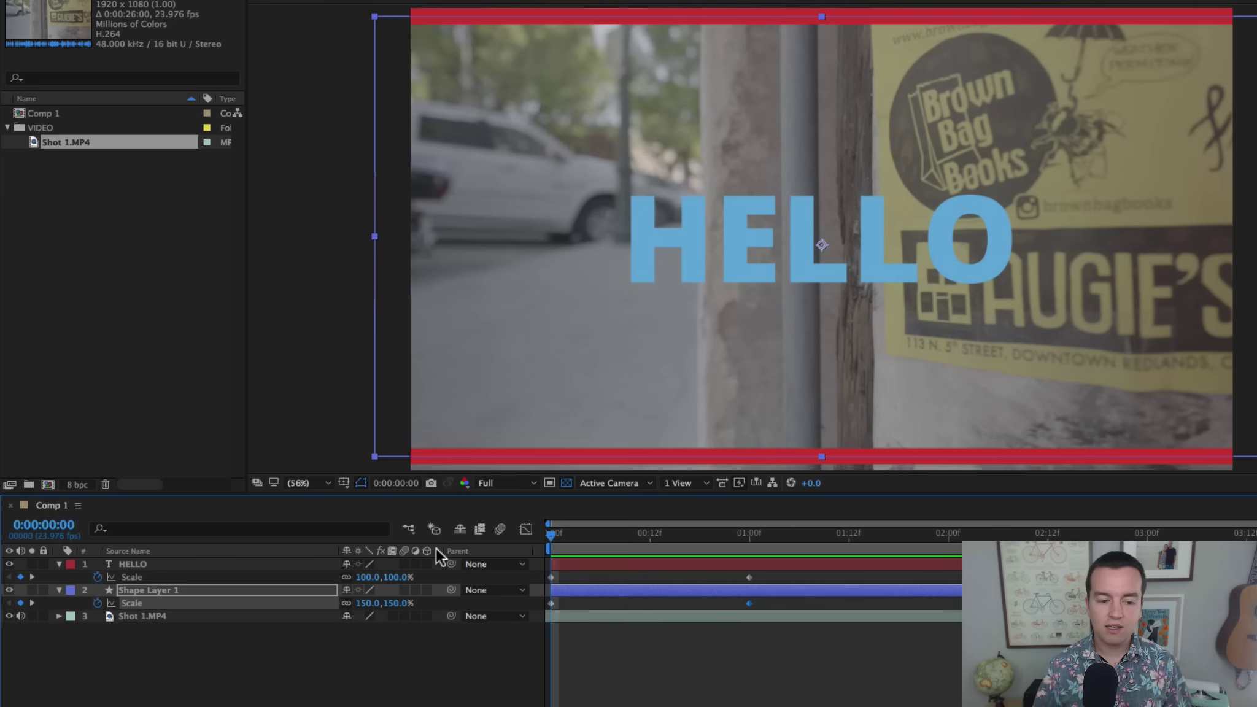
# - Keyframe the Opacity of HELLO and Shape Layer 1 together from 0% at 0:00:00:00 to 100% about four frames in
pyautogui.keyDown('shift'); pyautogui.click(157, 565); pyautogui.keyUp('shift')
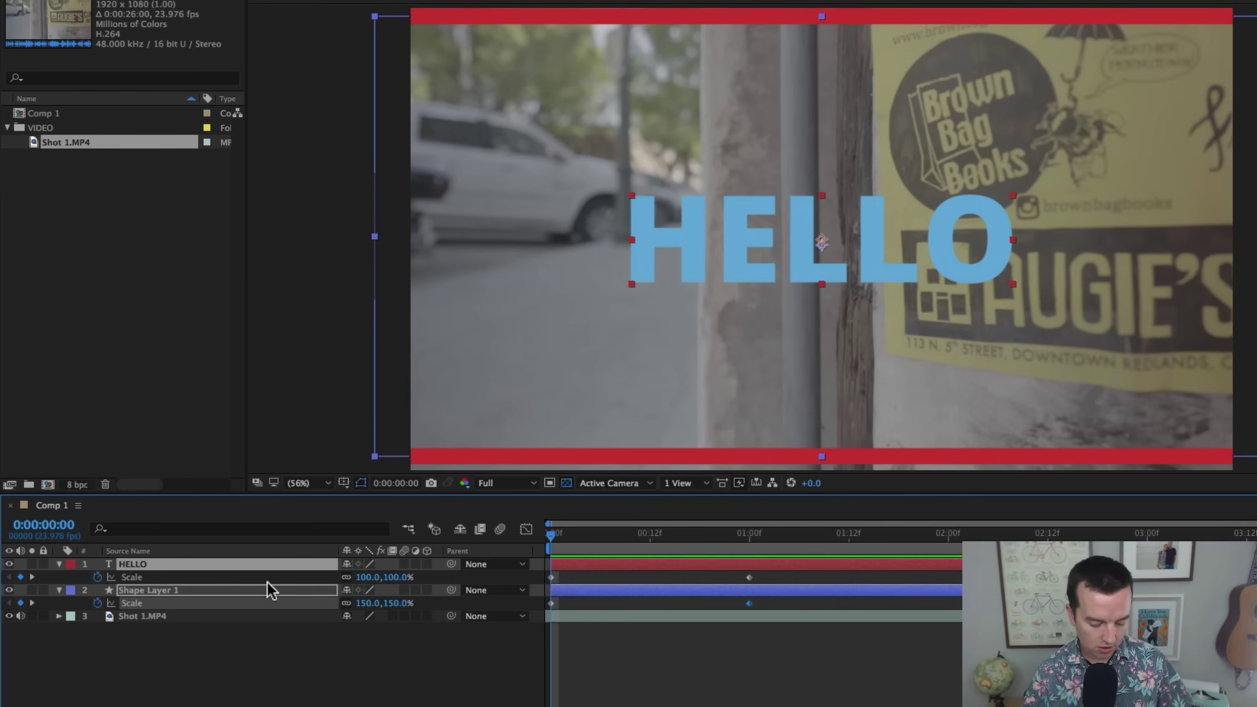
pyautogui.press('t')
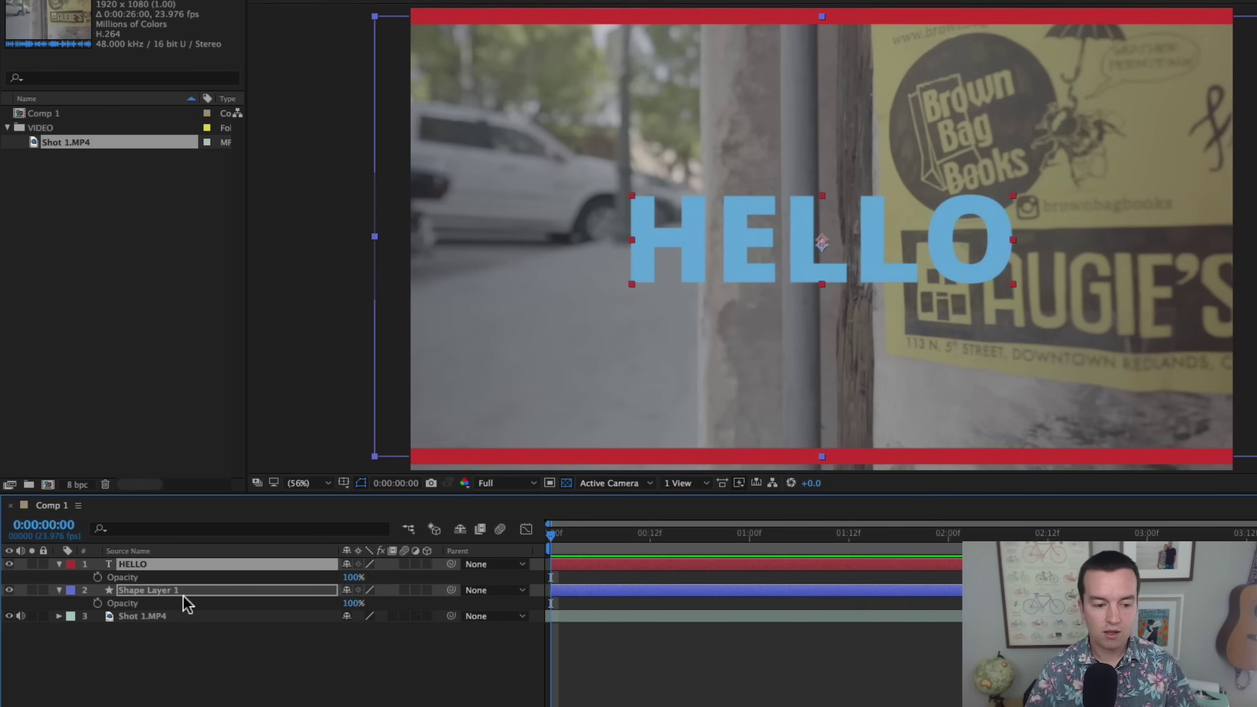
pyautogui.click(98, 577)
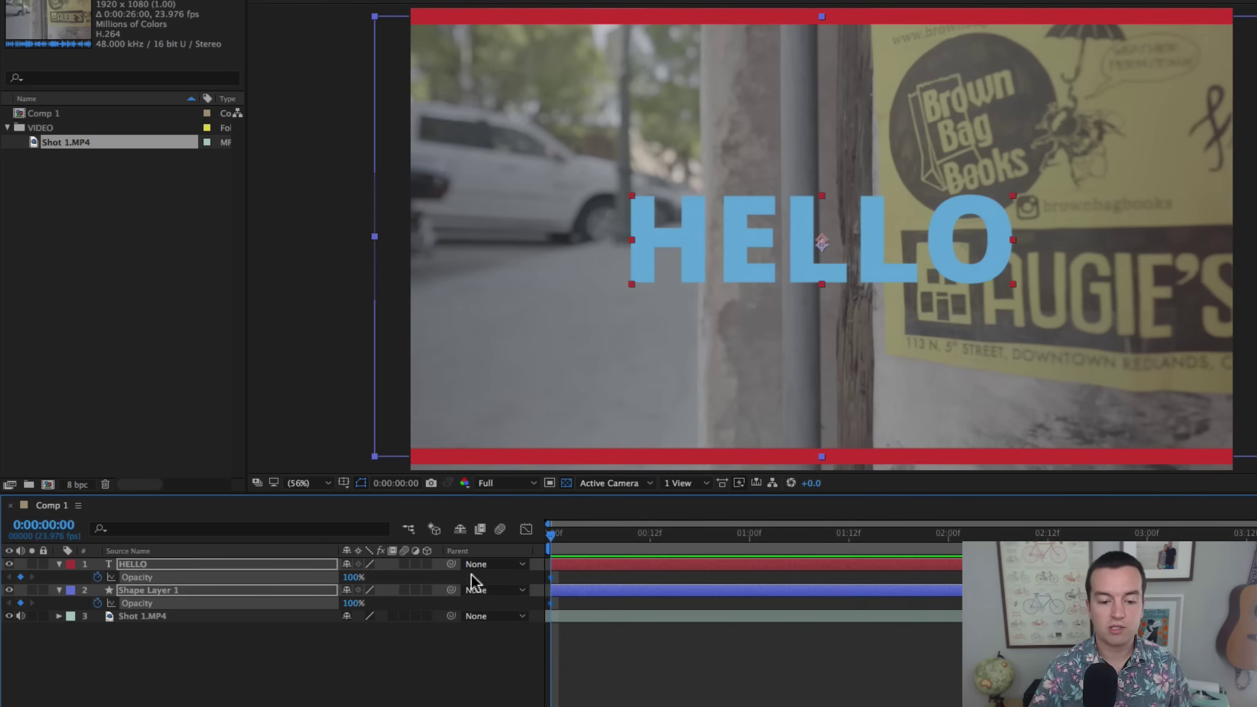
pyautogui.click(568, 601)
pyautogui.moveTo(555, 585); pyautogui.dragTo(583, 578)
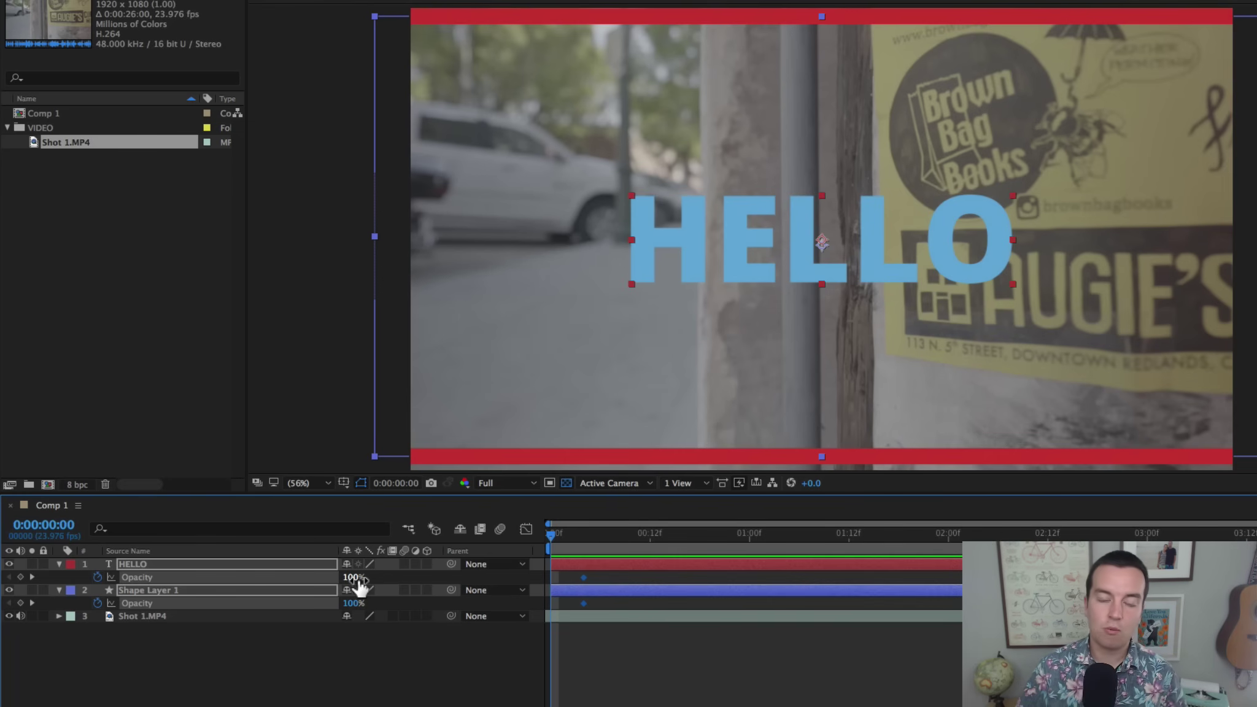
pyautogui.moveTo(359, 586); pyautogui.dragTo(83, 598)
pyautogui.click(607, 640)
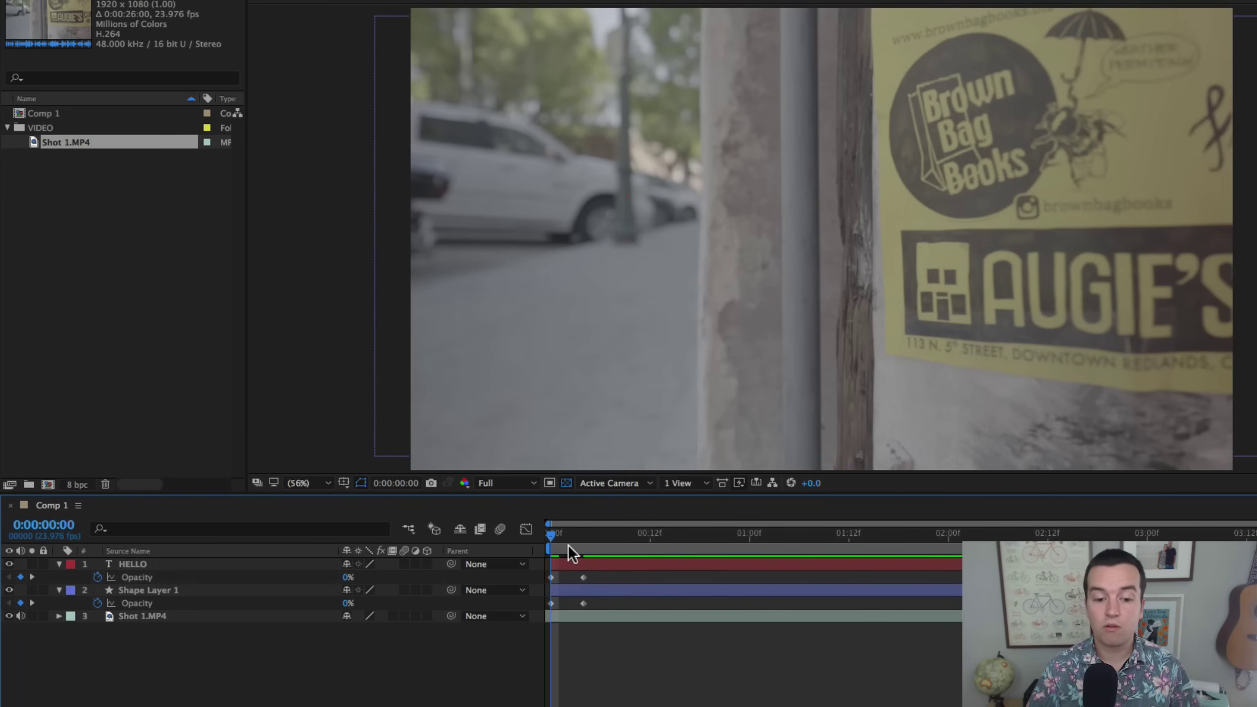
# - Preview the fade-in of the title and rectangle from the start of the composition
pyautogui.moveTo(553, 532); pyautogui.dragTo(450, 560)
pyautogui.press('space')
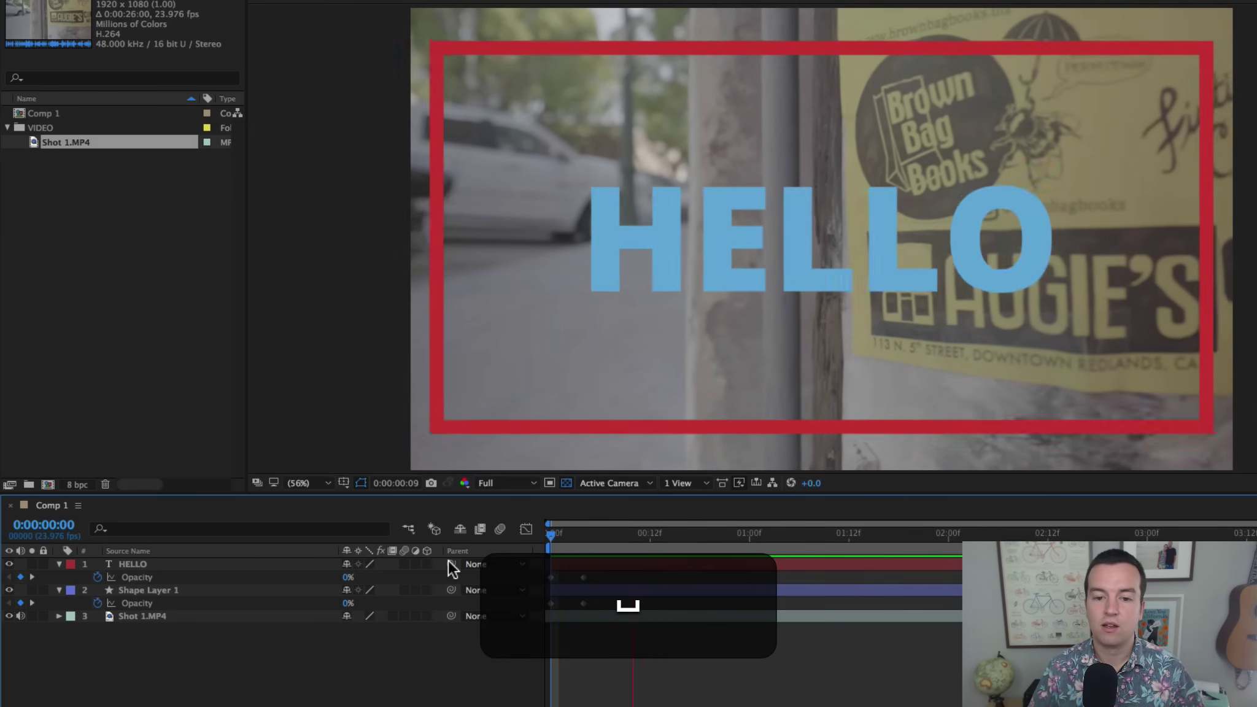
pyautogui.press('space')
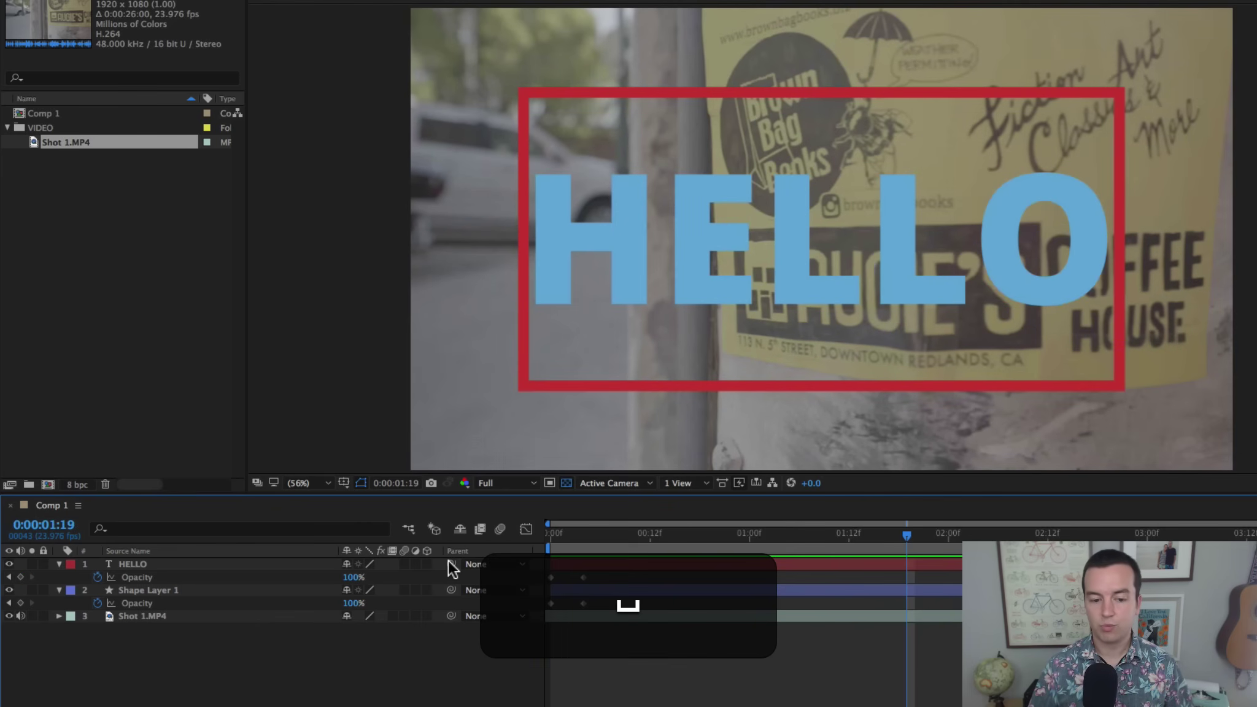
# - Hide the HELLO and Shape Layer 1 layers and return the playhead to 0:00:00:00
pyautogui.click(10, 564)
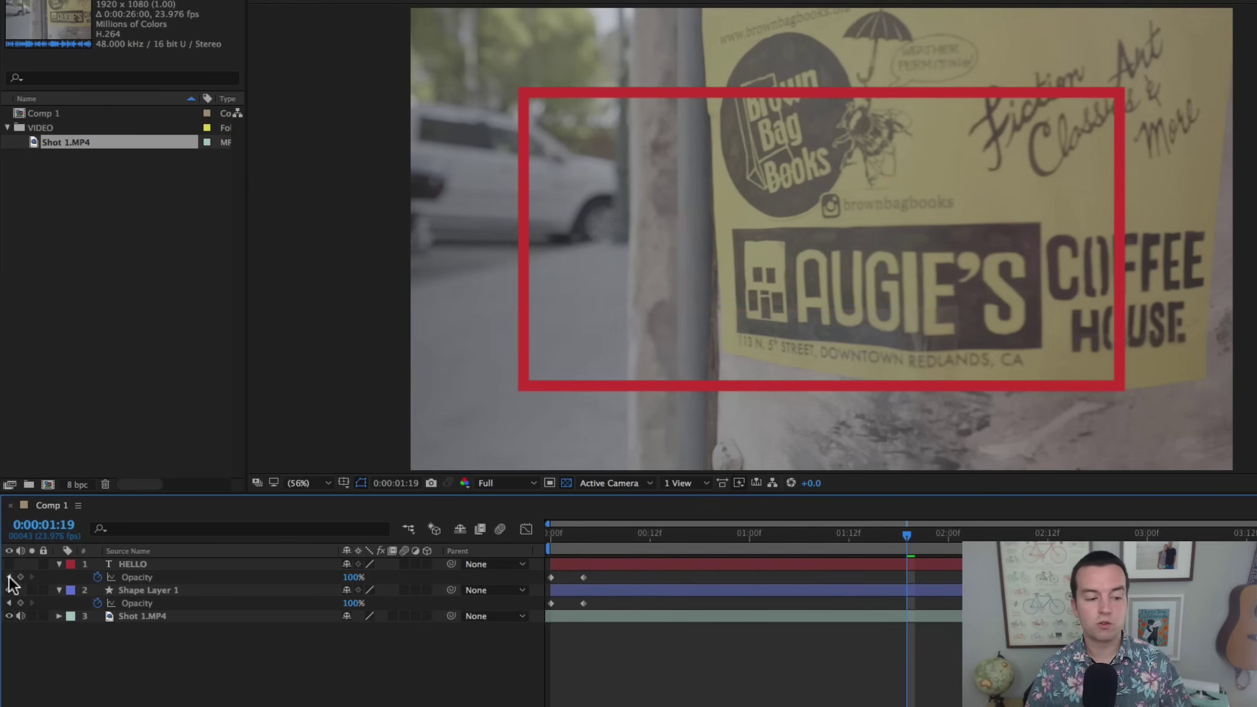
pyautogui.click(9, 590)
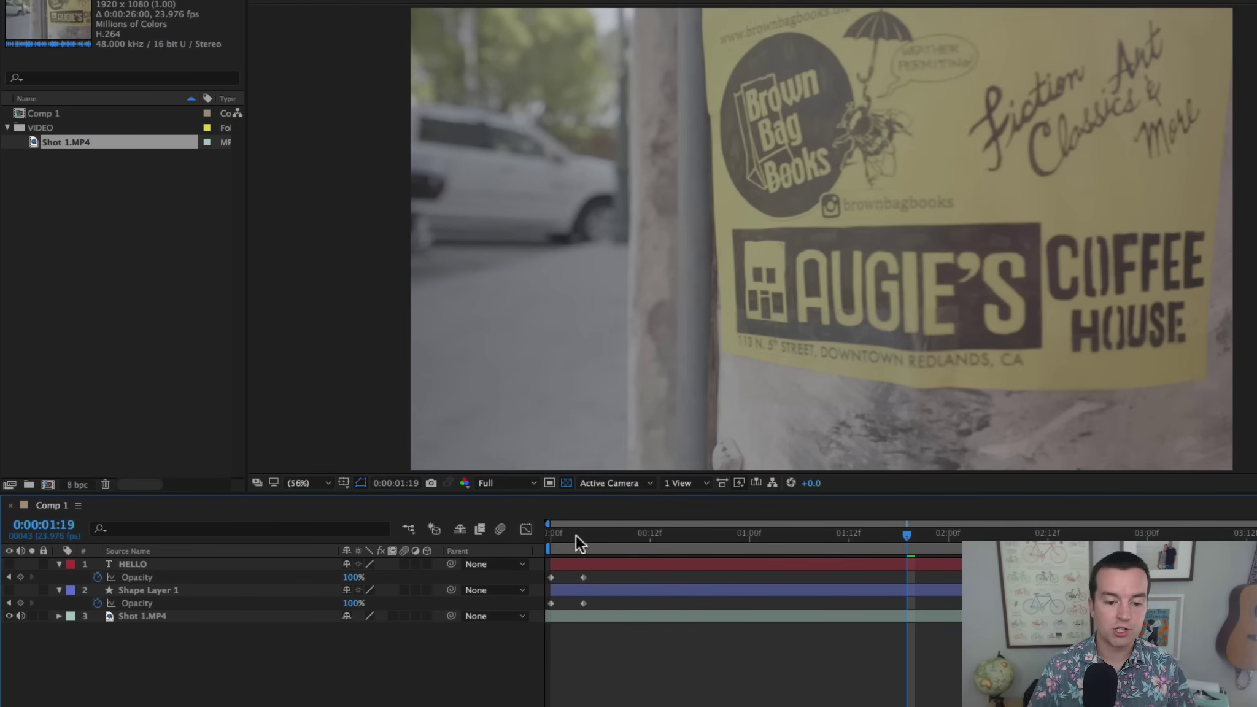
pyautogui.moveTo(576, 535); pyautogui.dragTo(386, 515)
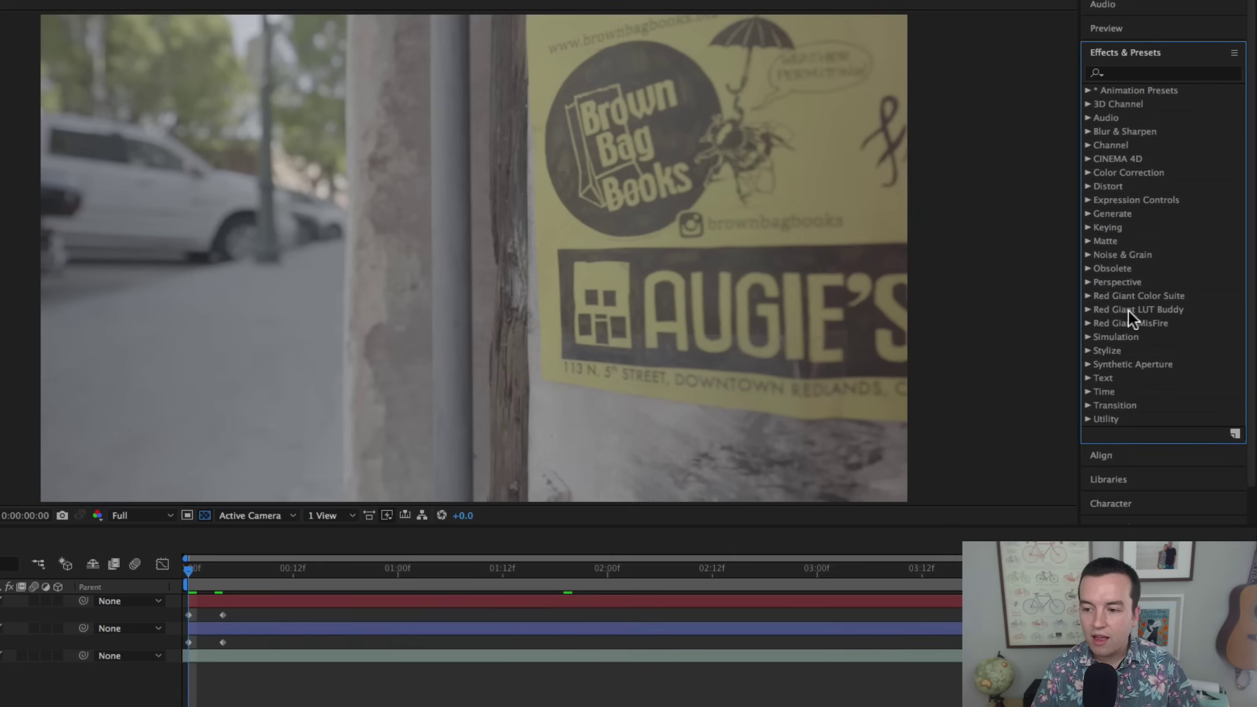
# - Apply the Stylize effect CC Glass to the Shot 1.MP4 layer and expand its Surface, Light and Shading settings
pyautogui.click(1087, 350)
pyautogui.scroll(-5, 1165, 282)
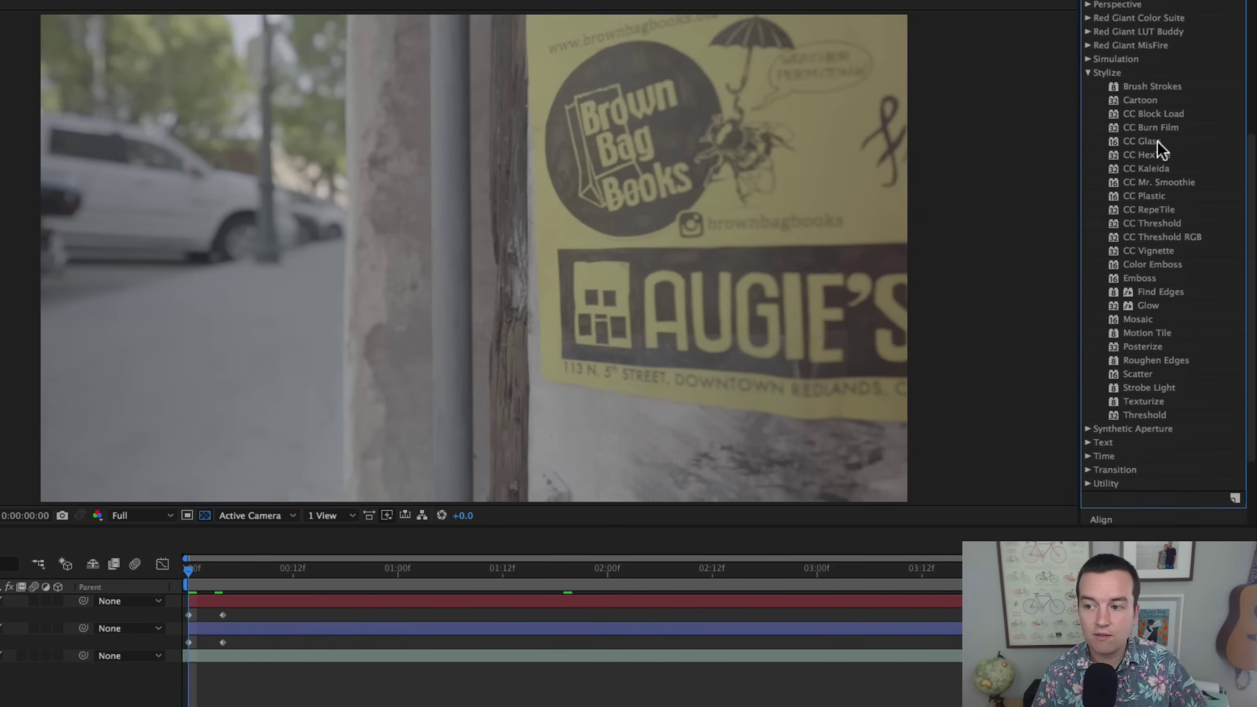
pyautogui.moveTo(1154, 139); pyautogui.dragTo(208, 658)
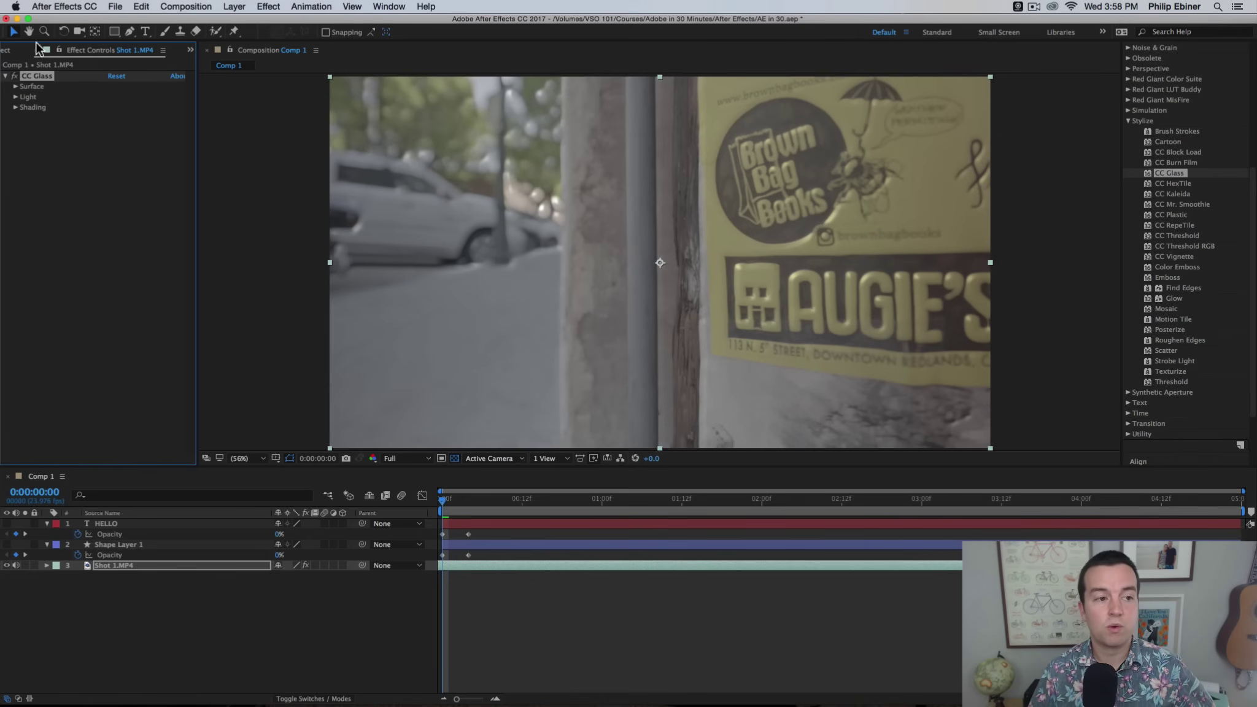
pyautogui.click(13, 49)
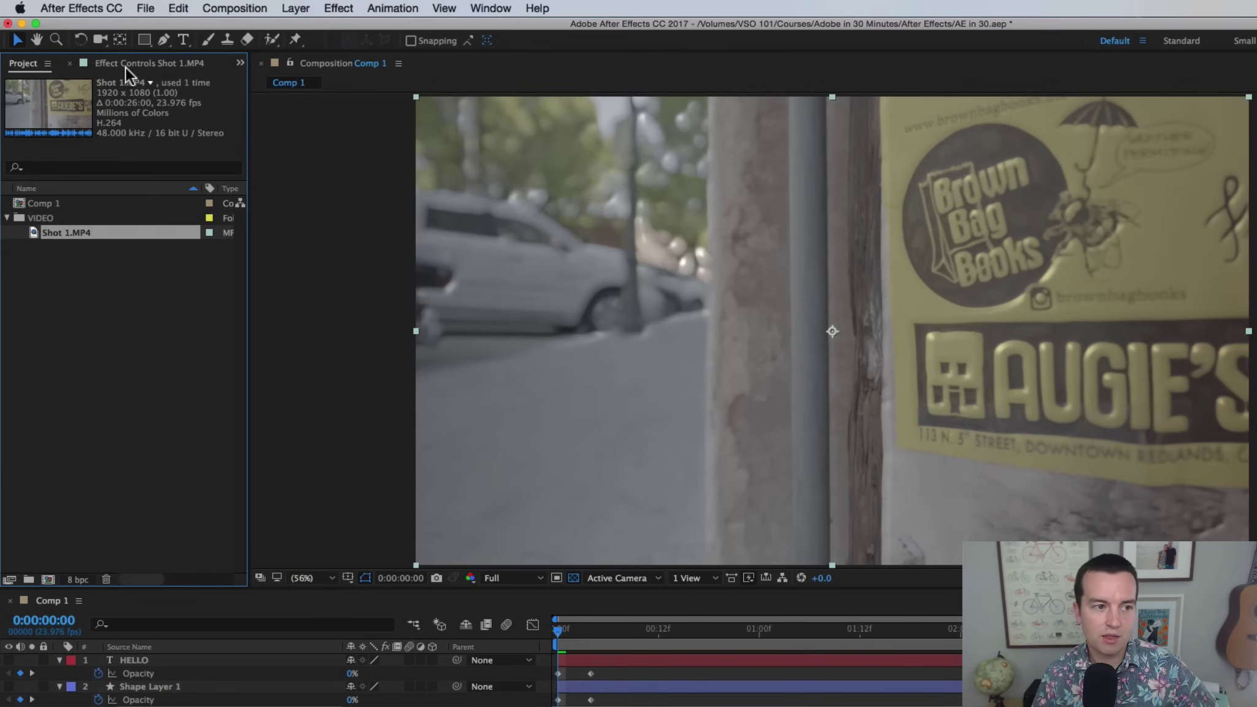
pyautogui.click(126, 64)
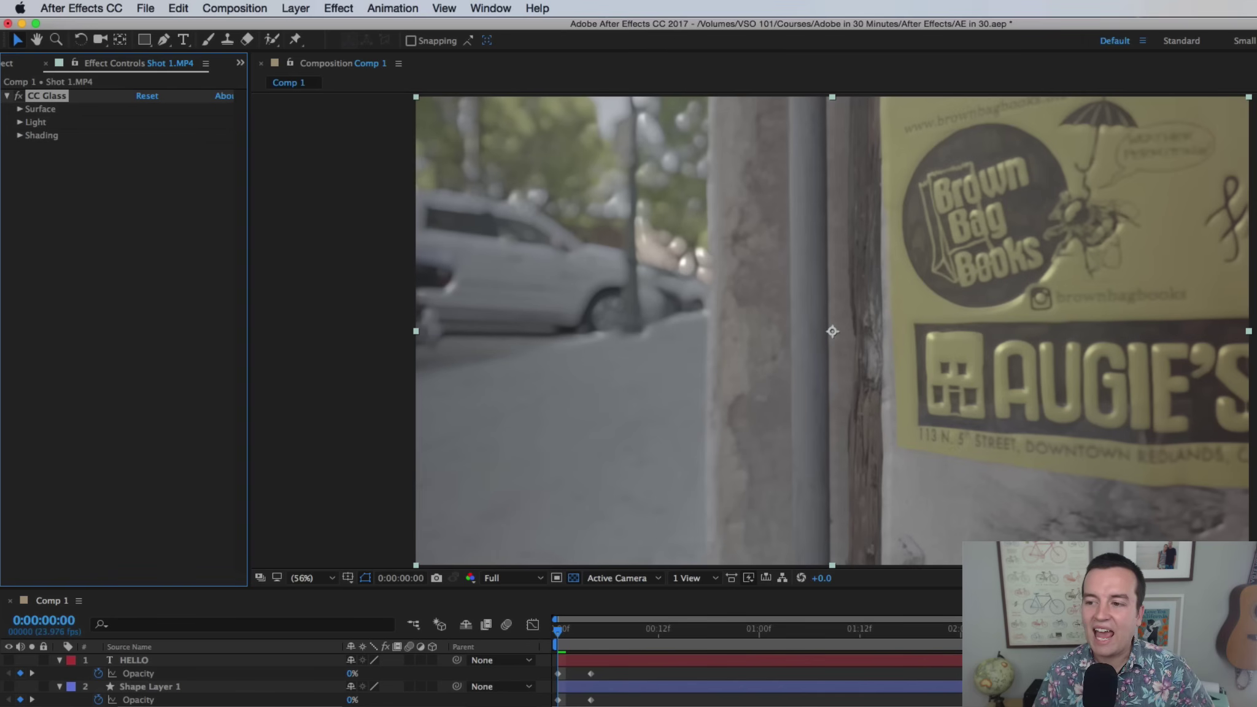
pyautogui.click(19, 109)
pyautogui.click(18, 188)
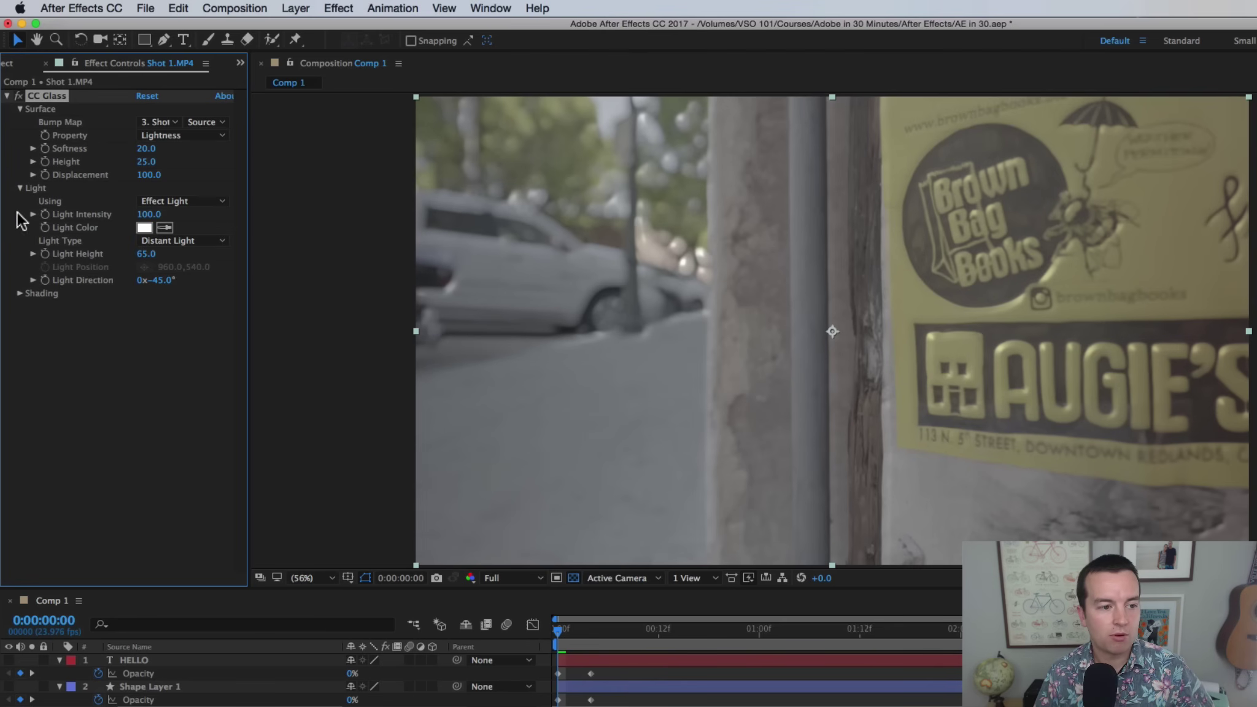
pyautogui.click(18, 292)
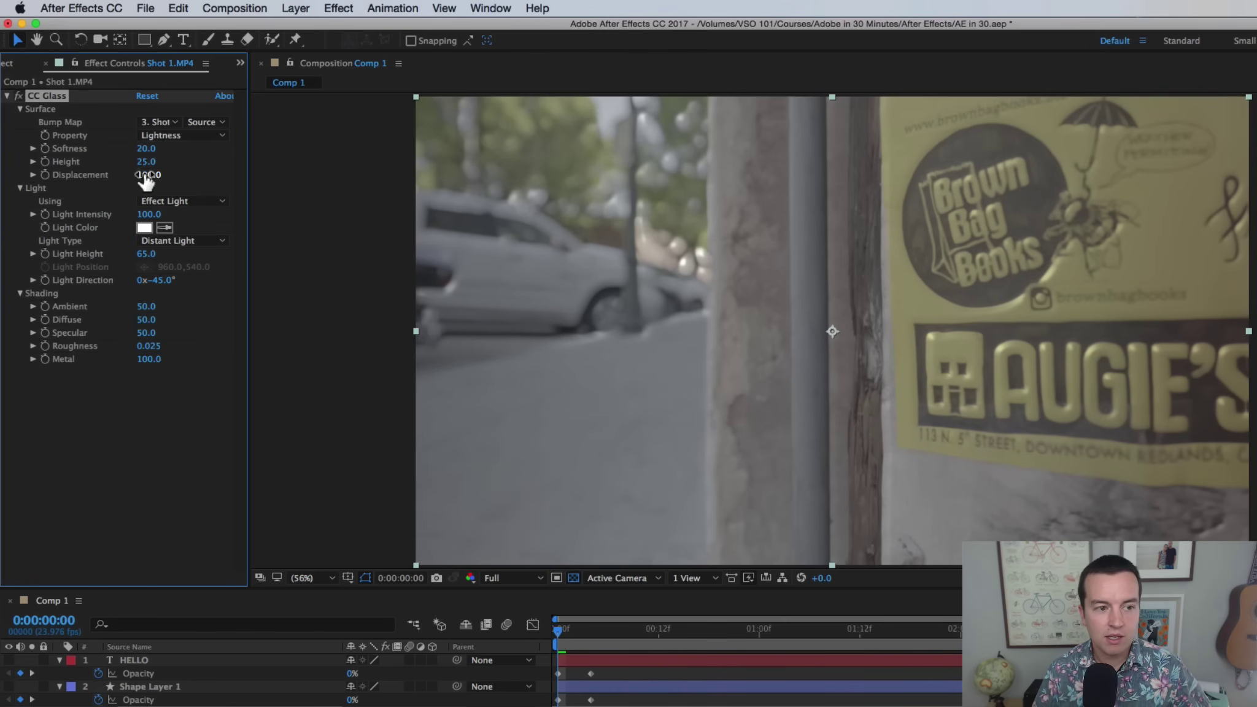
# - Try CC Glass with the bump map property Luminance and Softness 10.7, and delete the effect from Shot 1.MP4
pyautogui.click(200, 134)
pyautogui.click(198, 144)
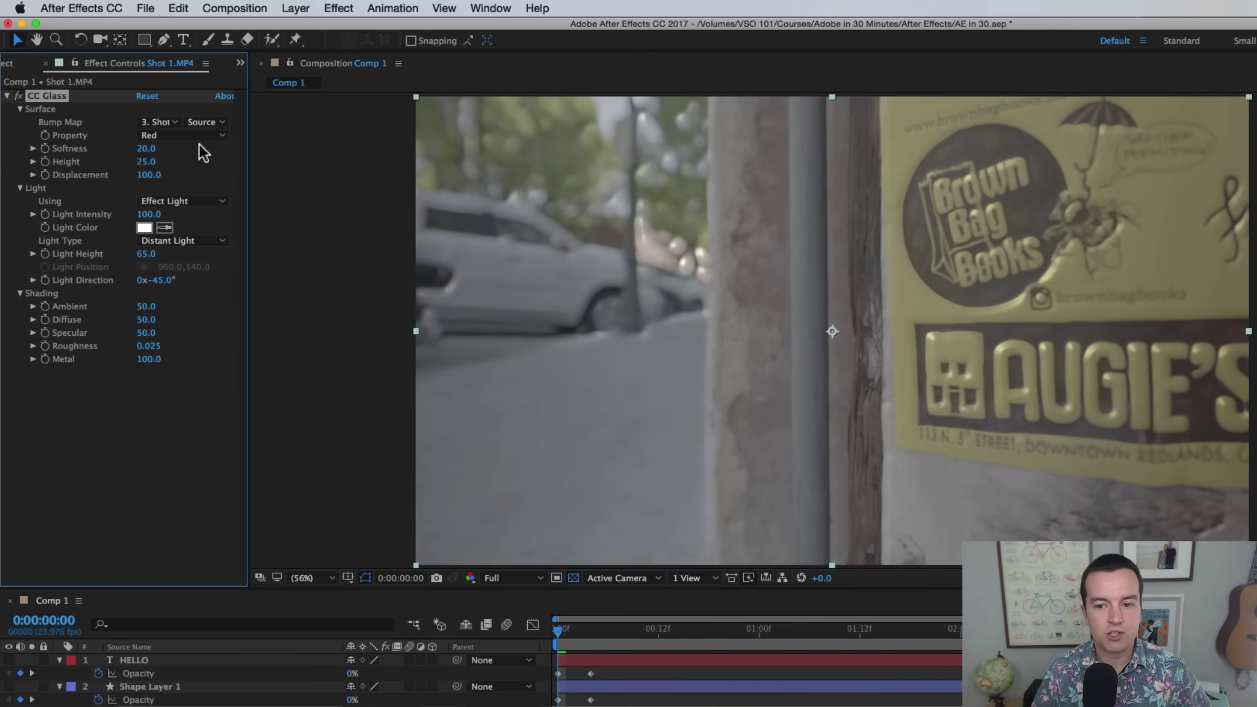
pyautogui.click(207, 134)
pyautogui.click(186, 207)
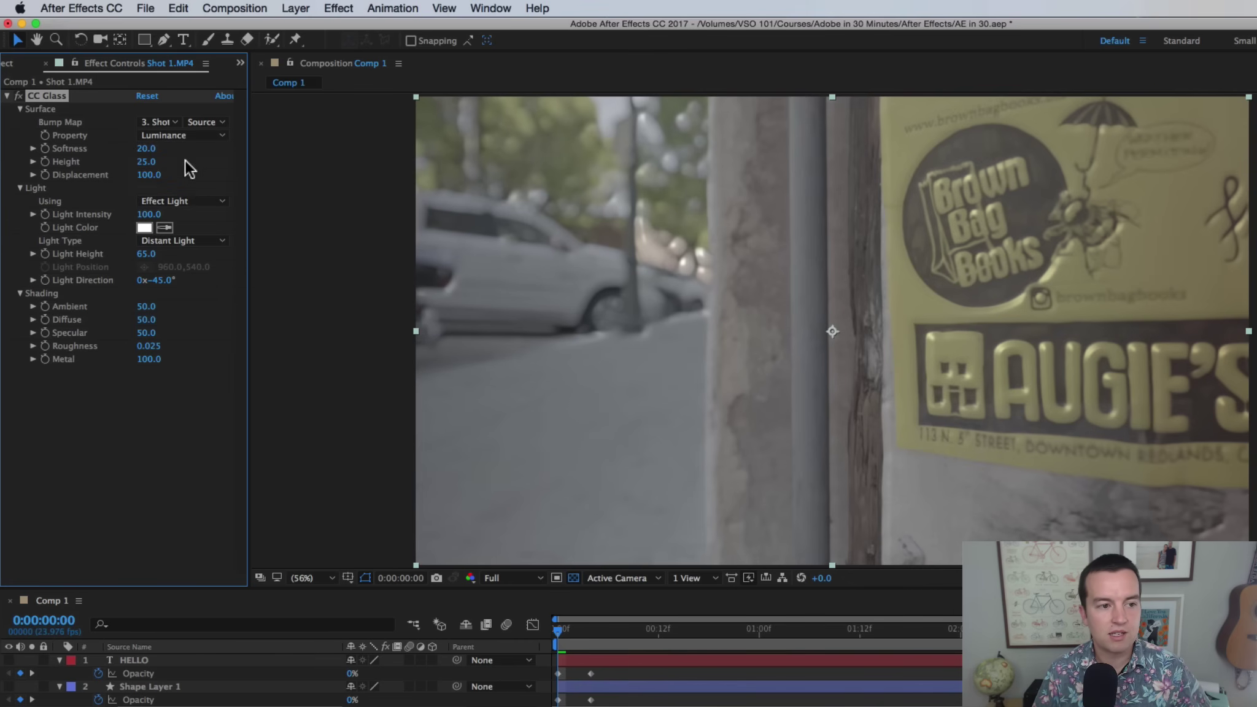
pyautogui.moveTo(331, 154); pyautogui.dragTo(110, 194)
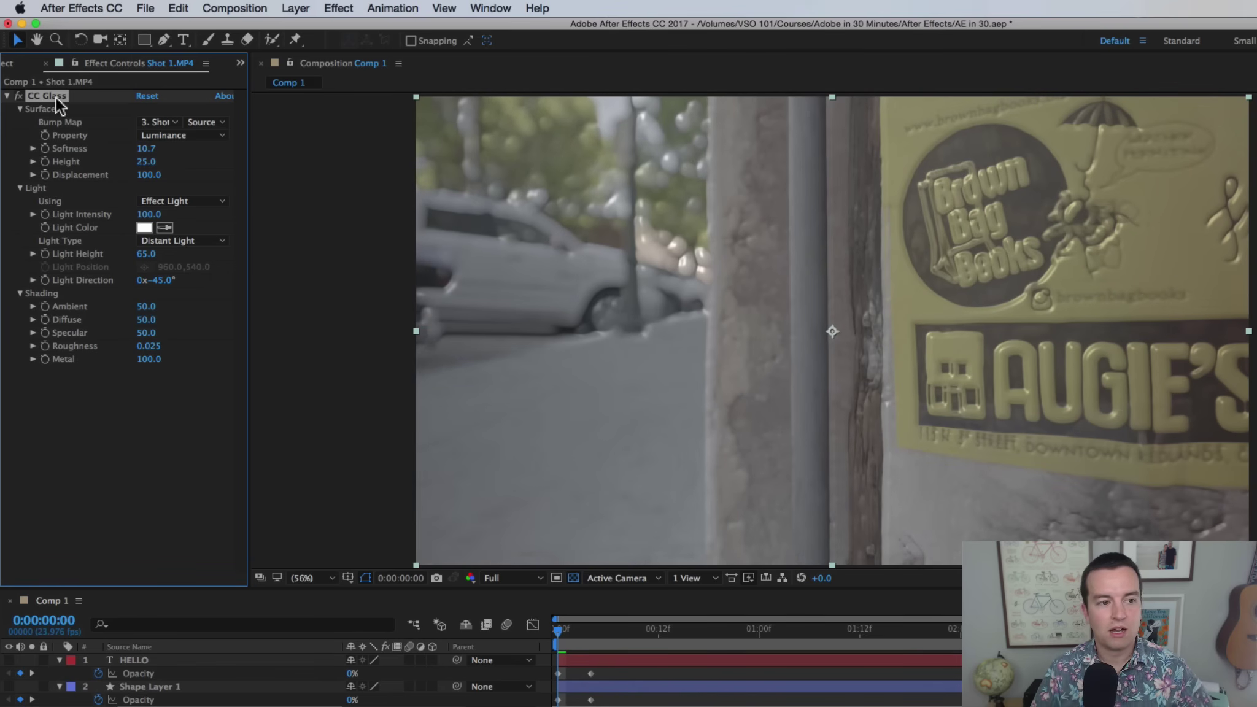
pyautogui.press('BackSpace')
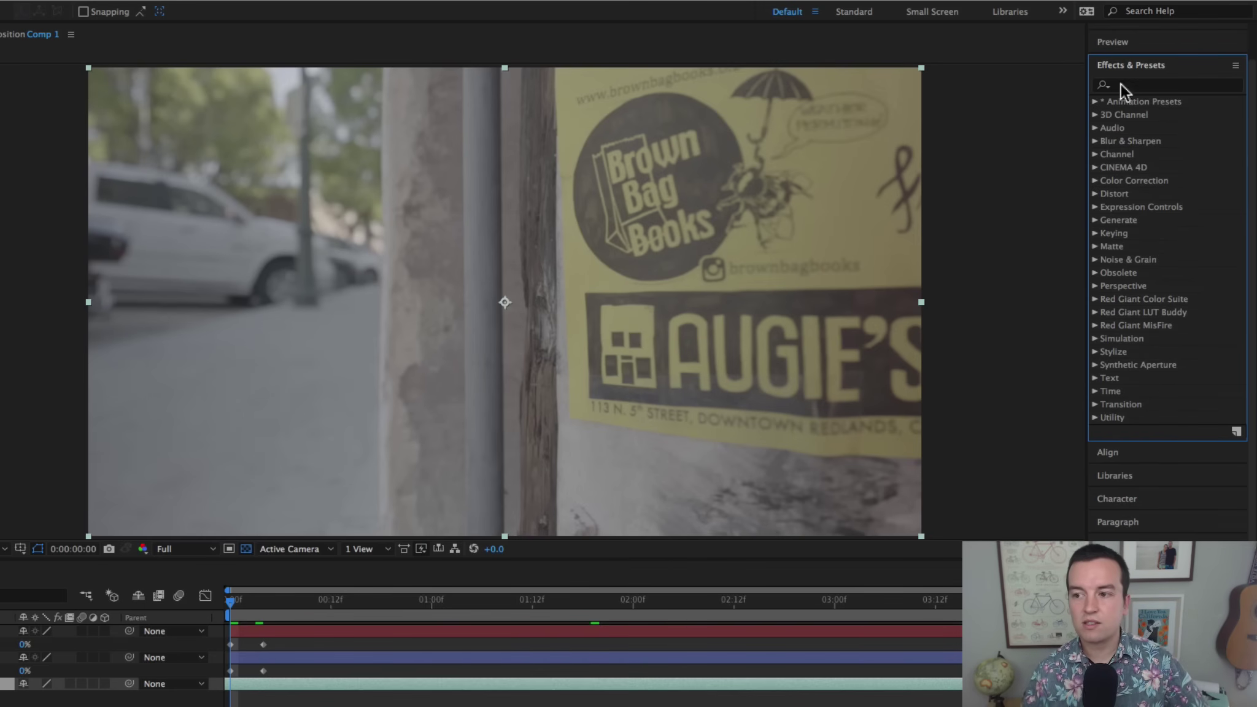
# - Apply the Corner Reveal animation preset from Transitions – Wipes to the Shot 1.MP4 layer
pyautogui.click(1093, 100)
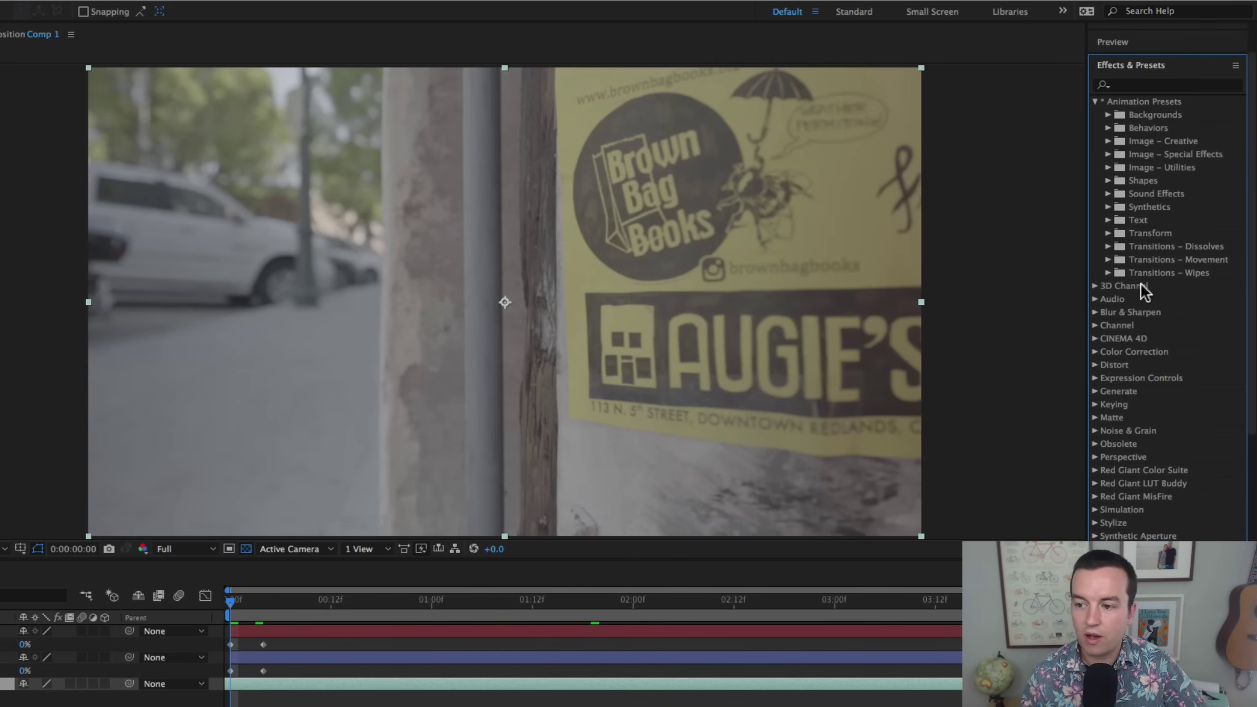
pyautogui.click(1108, 272)
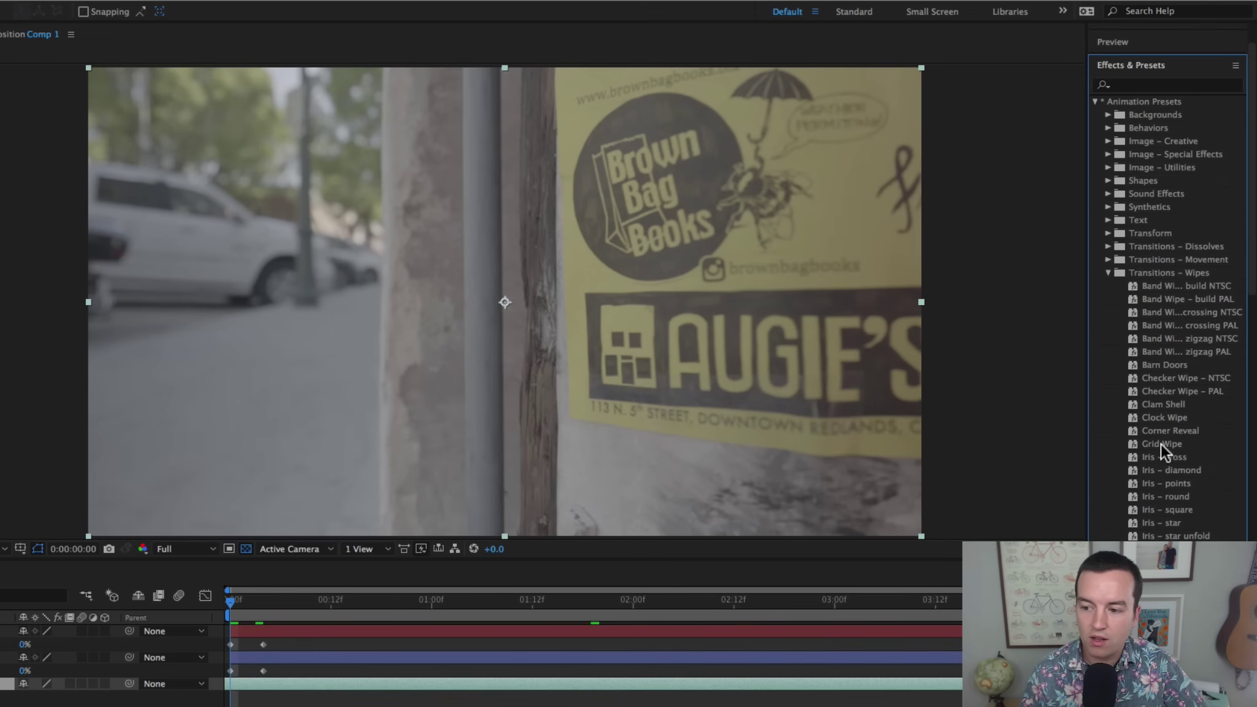
pyautogui.moveTo(1167, 434); pyautogui.dragTo(255, 692)
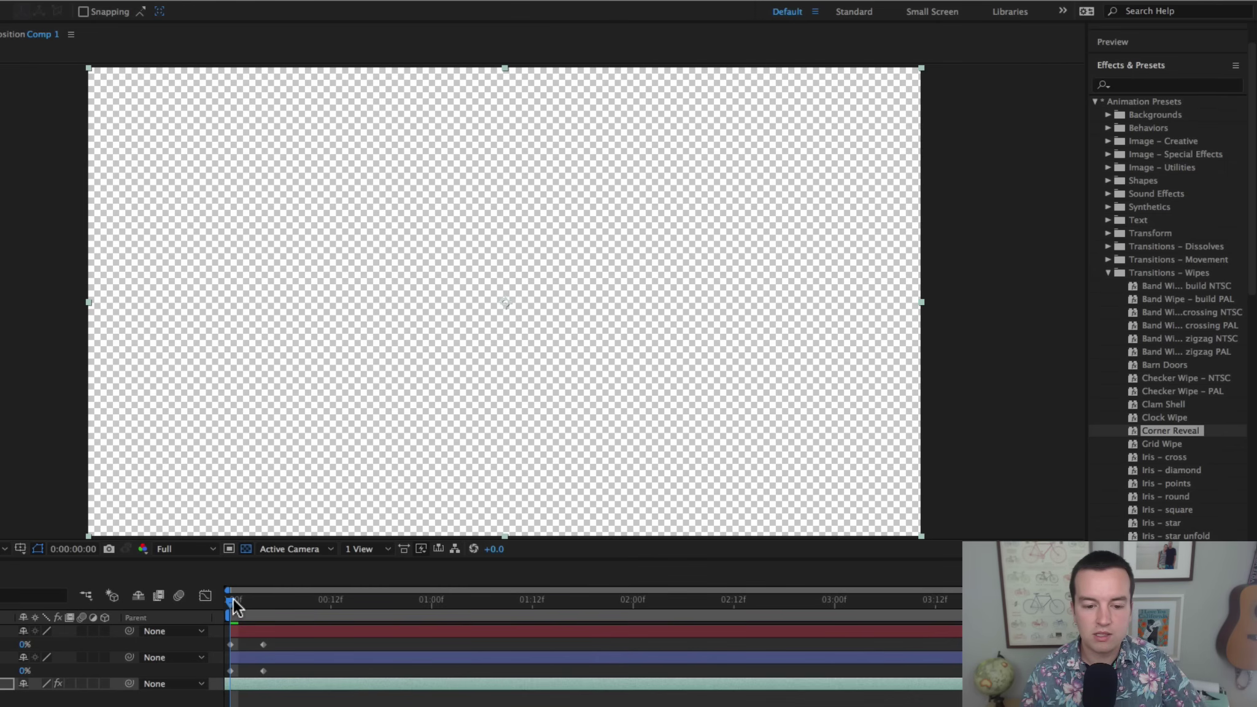
# - Scrub through the Corner Reveal wipe, reveal the clip's keyframes and return the playhead to 0:00:00:00
pyautogui.moveTo(234, 600); pyautogui.dragTo(269, 602)
pyautogui.moveTo(316, 614); pyautogui.dragTo(559, 636)
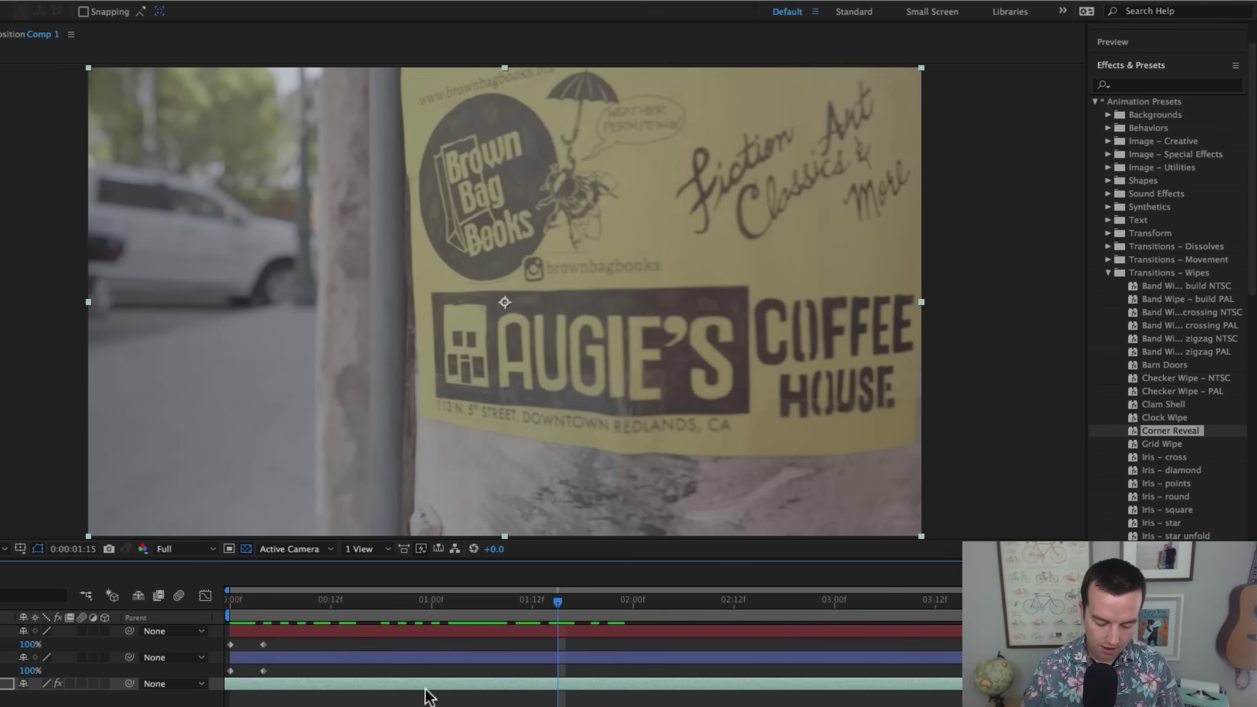
pyautogui.press('u')
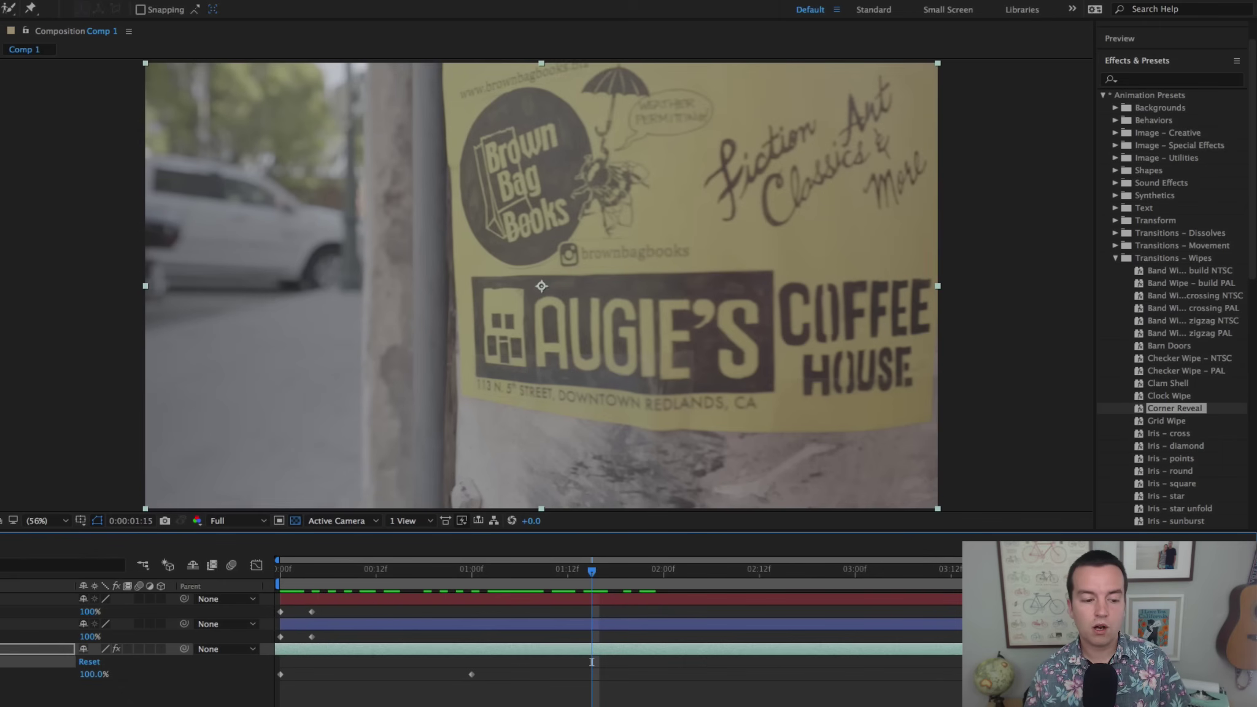
pyautogui.moveTo(319, 567); pyautogui.dragTo(214, 573)
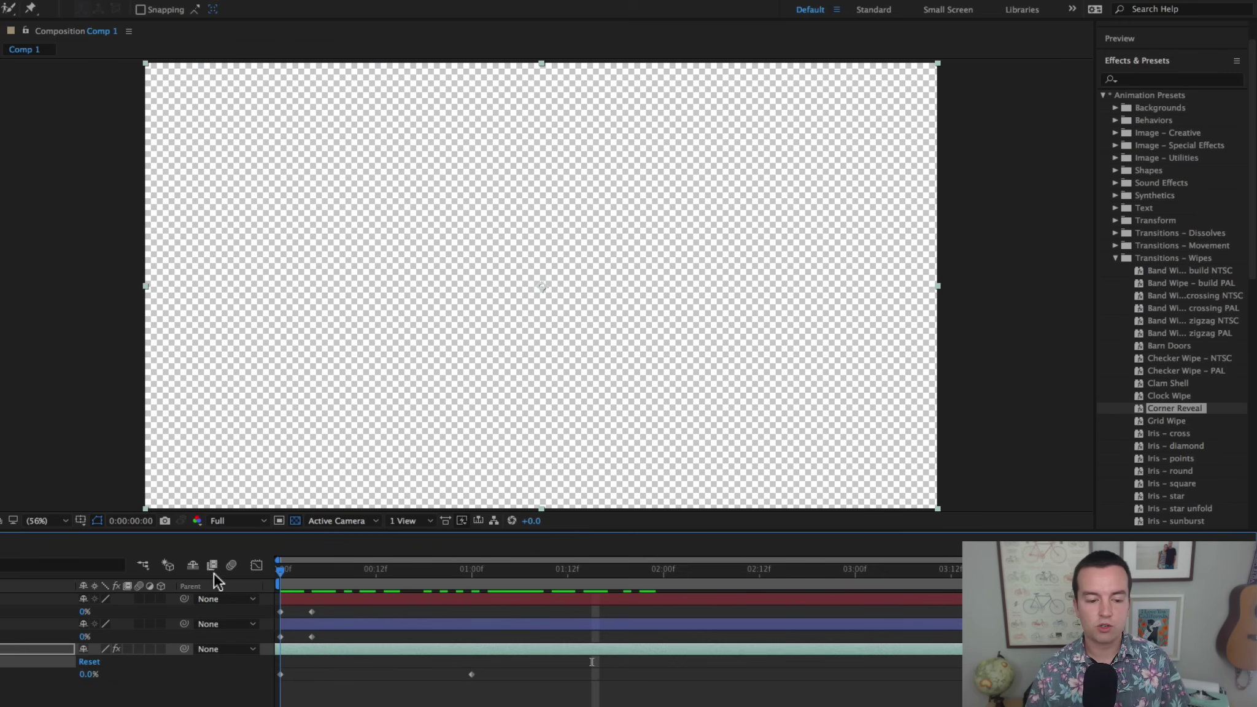
# - Move the final Corner Reveal Transition Completion keyframe on Shot 1.MP4 to 0:00:00:12 and play the wipe from the start
pyautogui.moveTo(471, 576); pyautogui.dragTo(159, 597)
pyautogui.press('space')
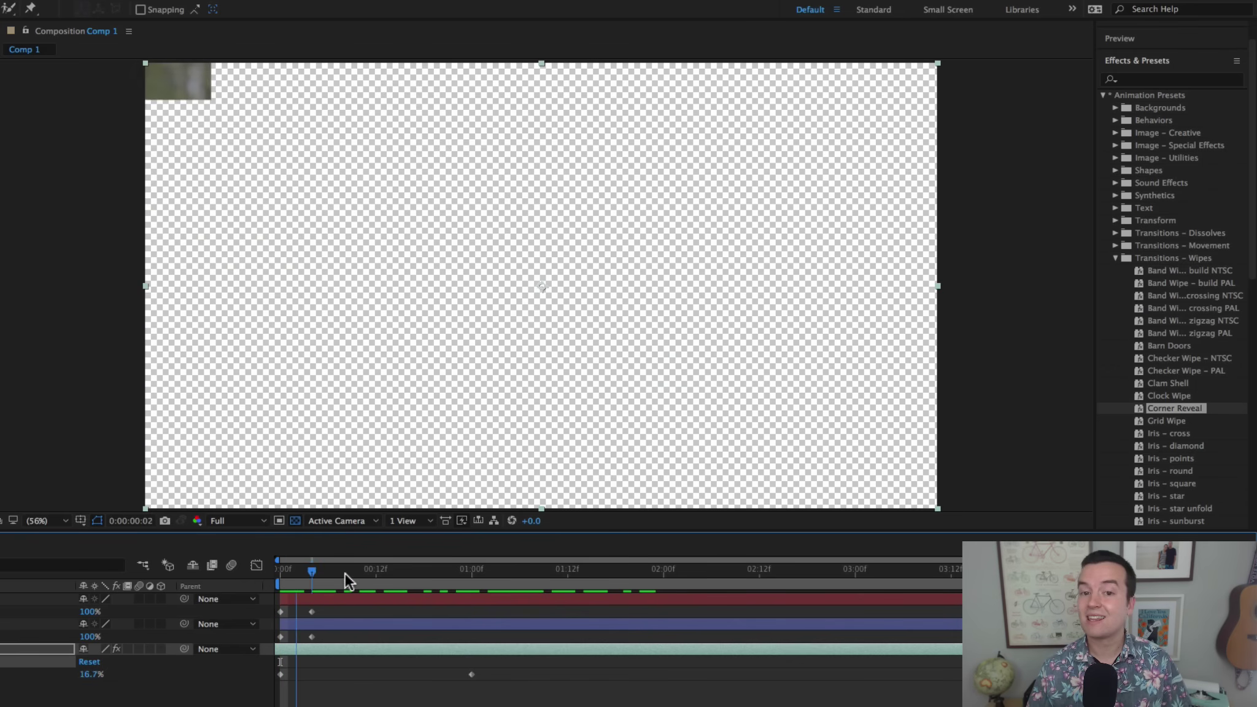
pyautogui.click(471, 571)
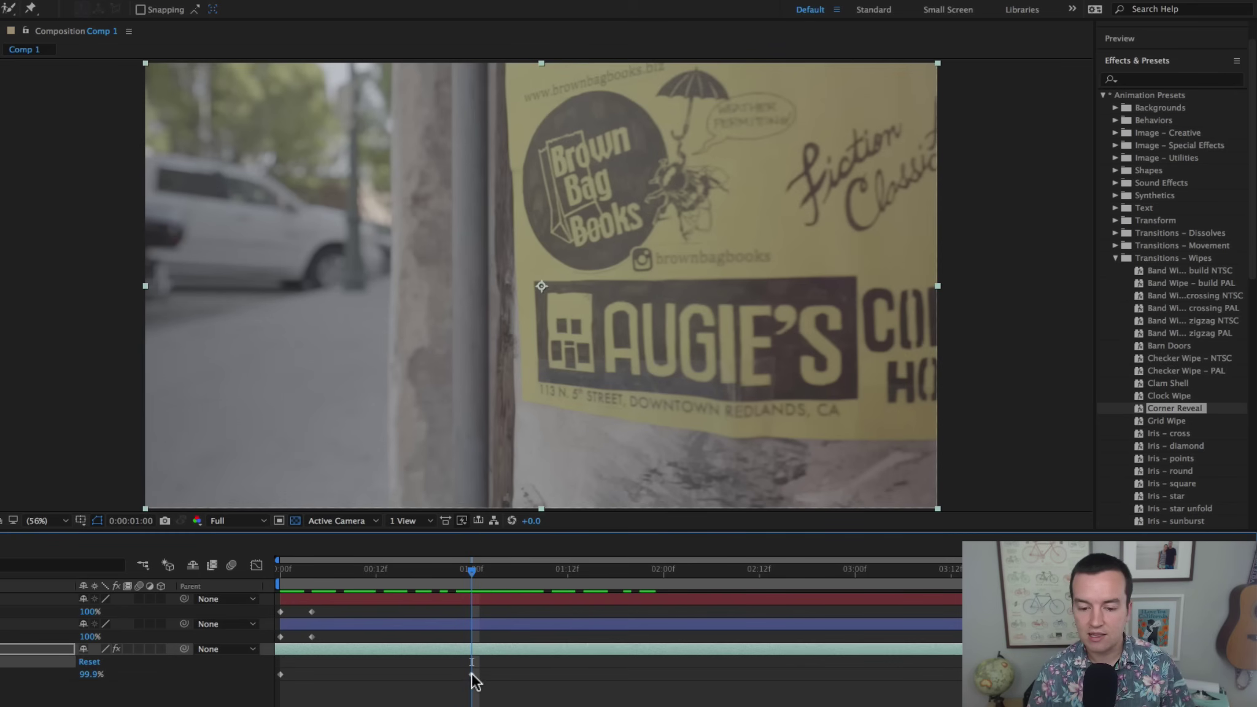
pyautogui.moveTo(471, 672); pyautogui.dragTo(373, 676)
pyautogui.moveTo(374, 569); pyautogui.dragTo(219, 573)
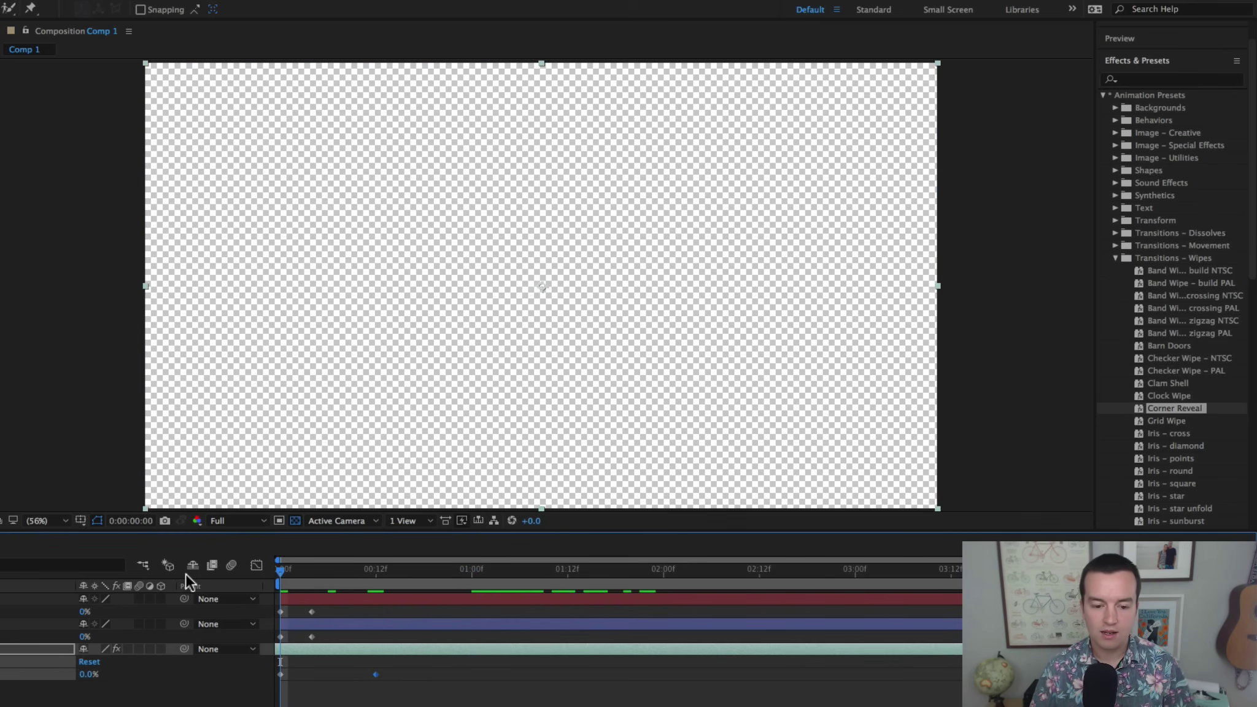
pyautogui.press('space')
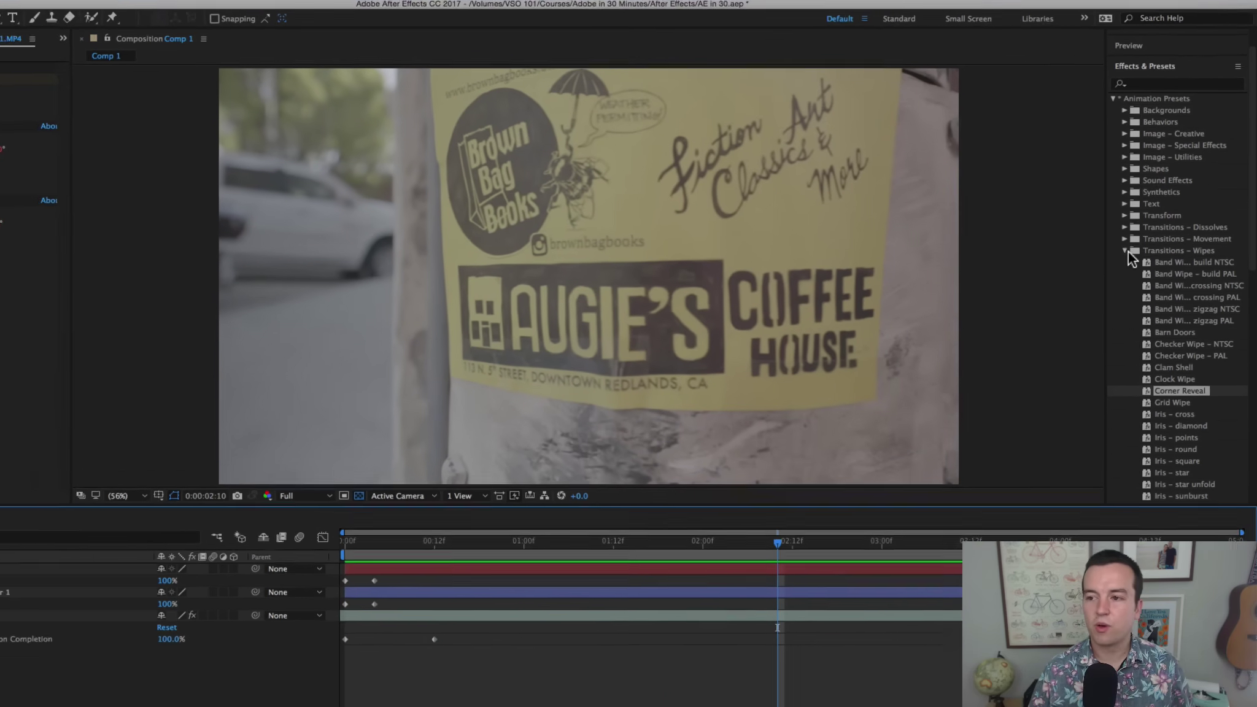
# - Collapse the Transitions – Wipes and Animation Presets folders, and add Shot 1 to the render queue
pyautogui.click(1126, 251)
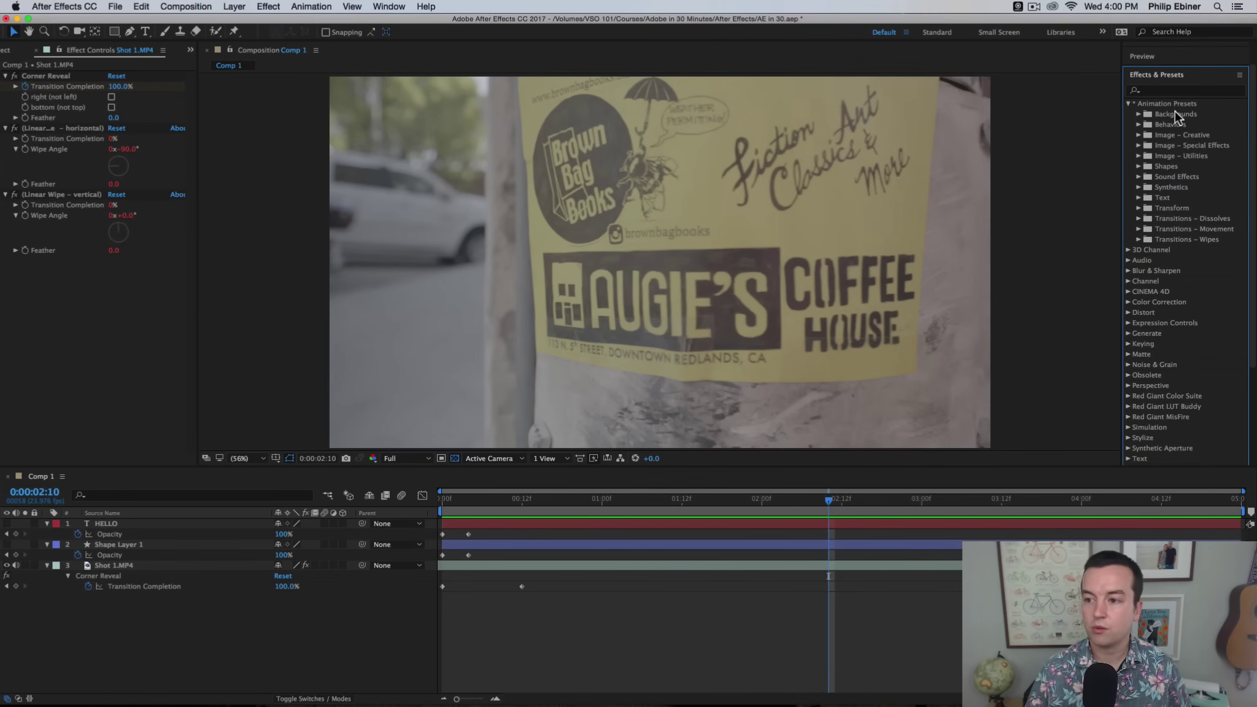
pyautogui.click(1130, 101)
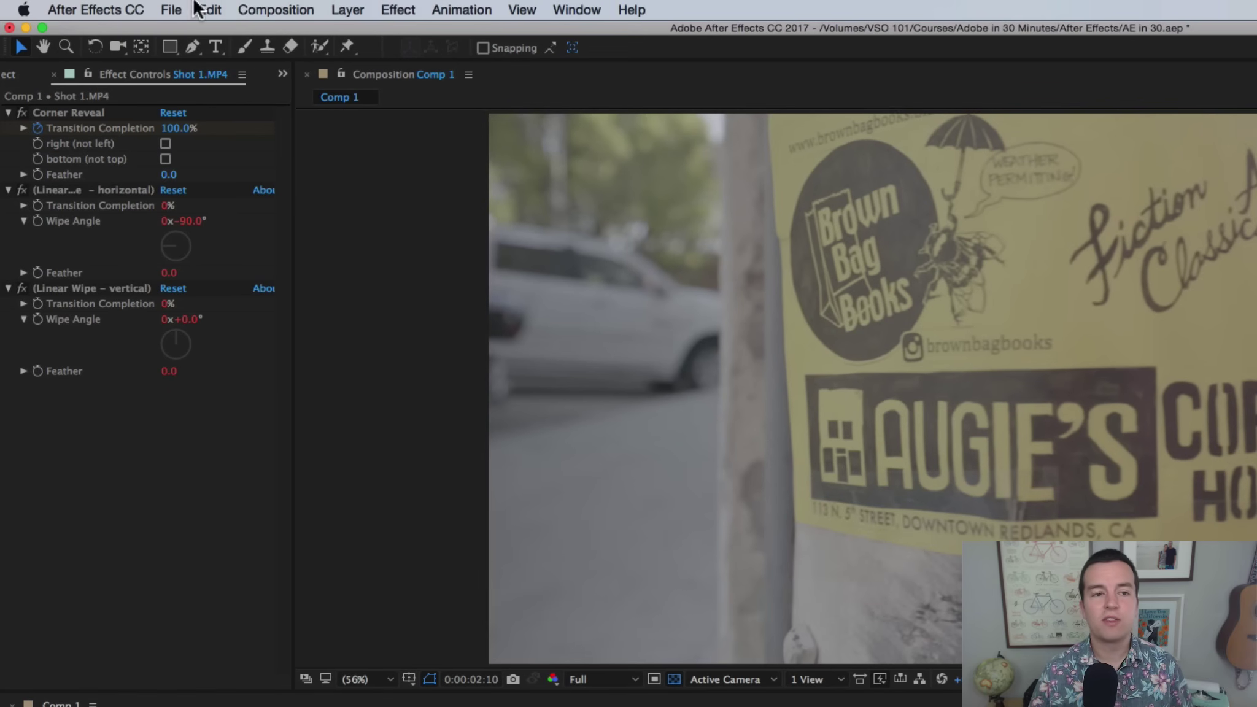
pyautogui.click(253, 8)
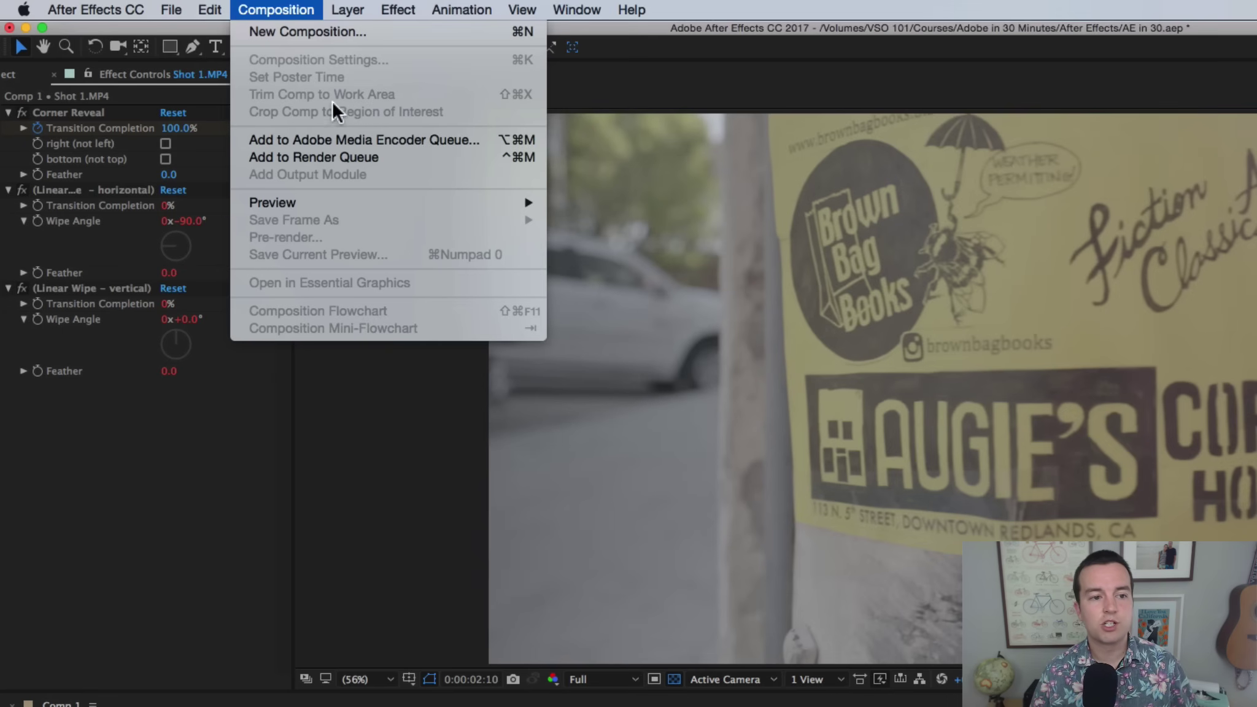
pyautogui.click(342, 153)
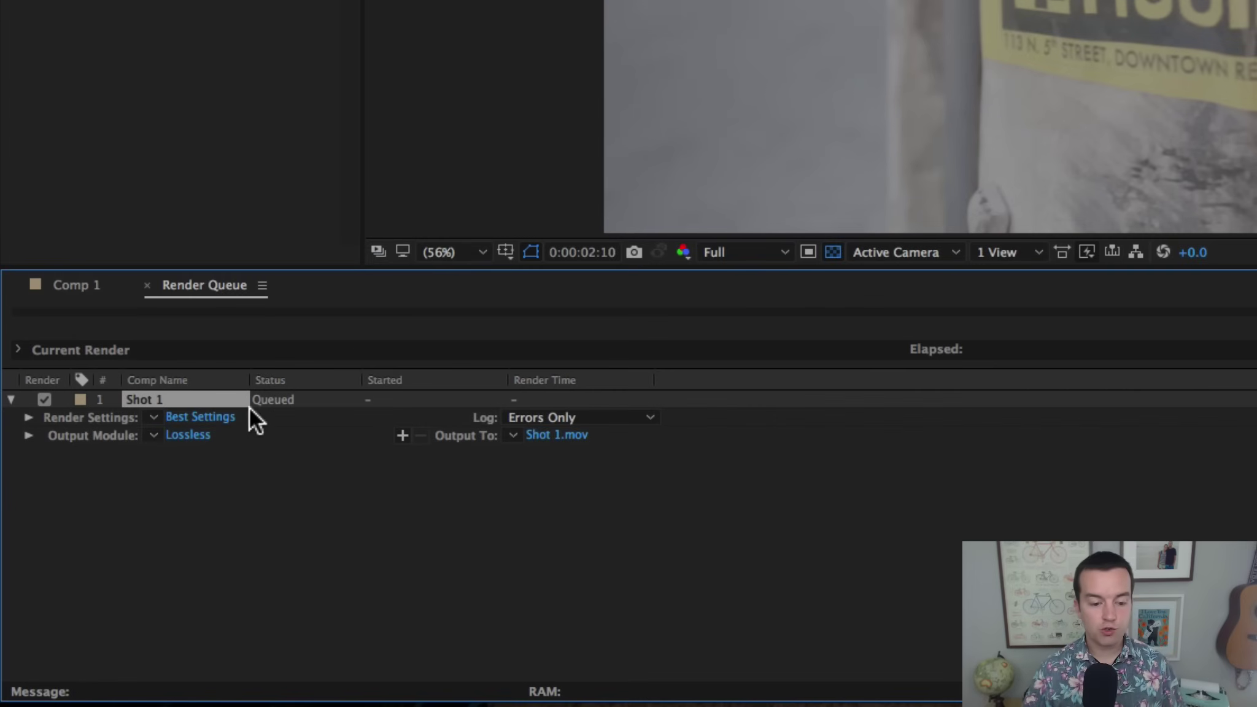
# - Look over the output module templates for the queued Shot 1 render and open its QuickTime video format options
pyautogui.click(82, 558)
pyautogui.click(97, 475)
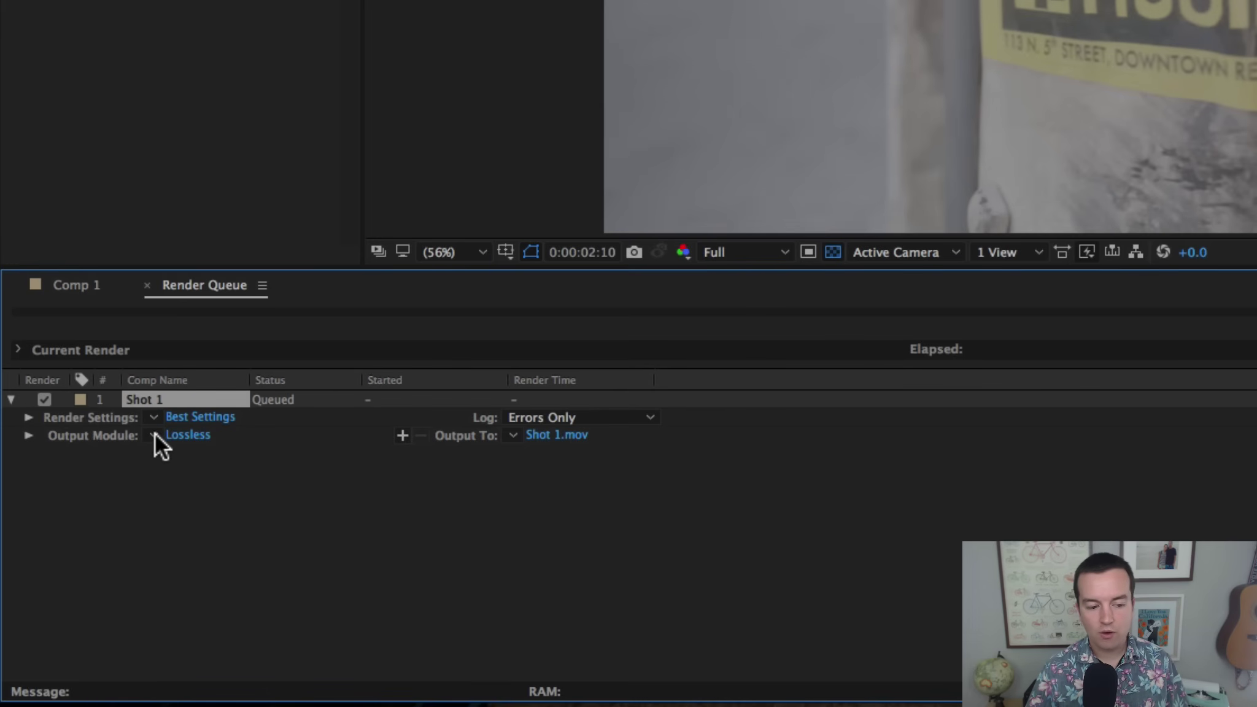
pyautogui.click(146, 437)
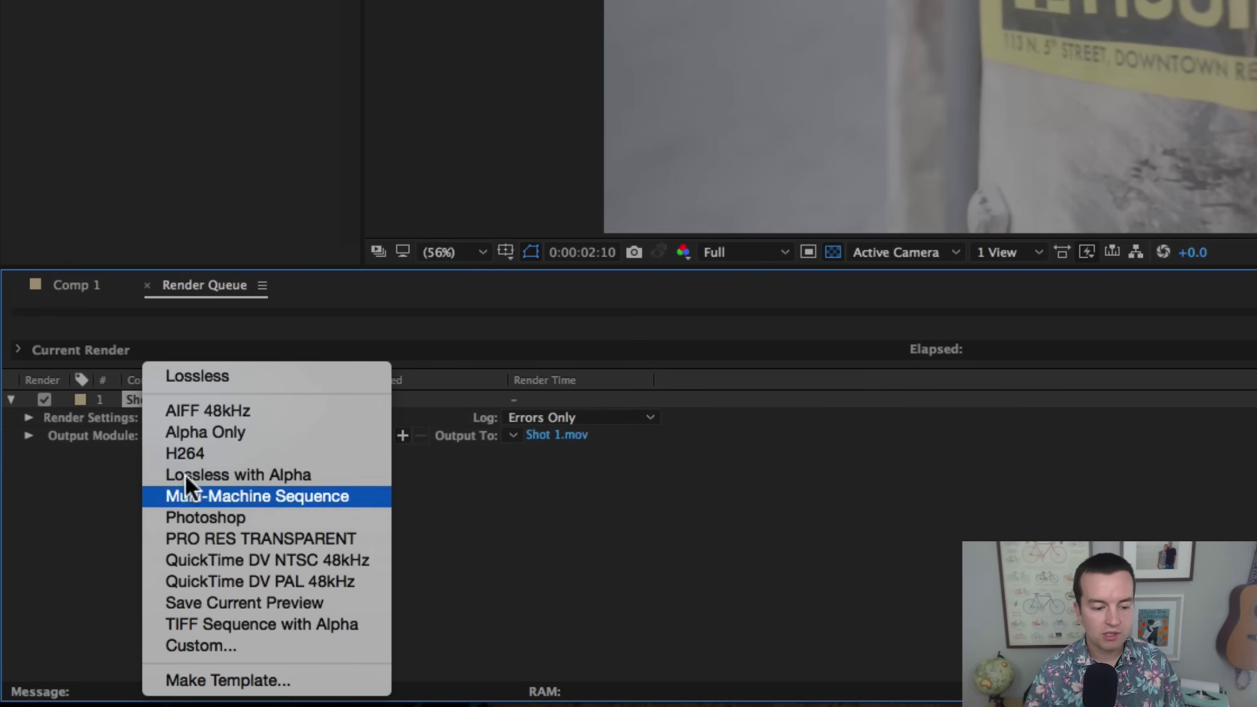
pyautogui.click(97, 475)
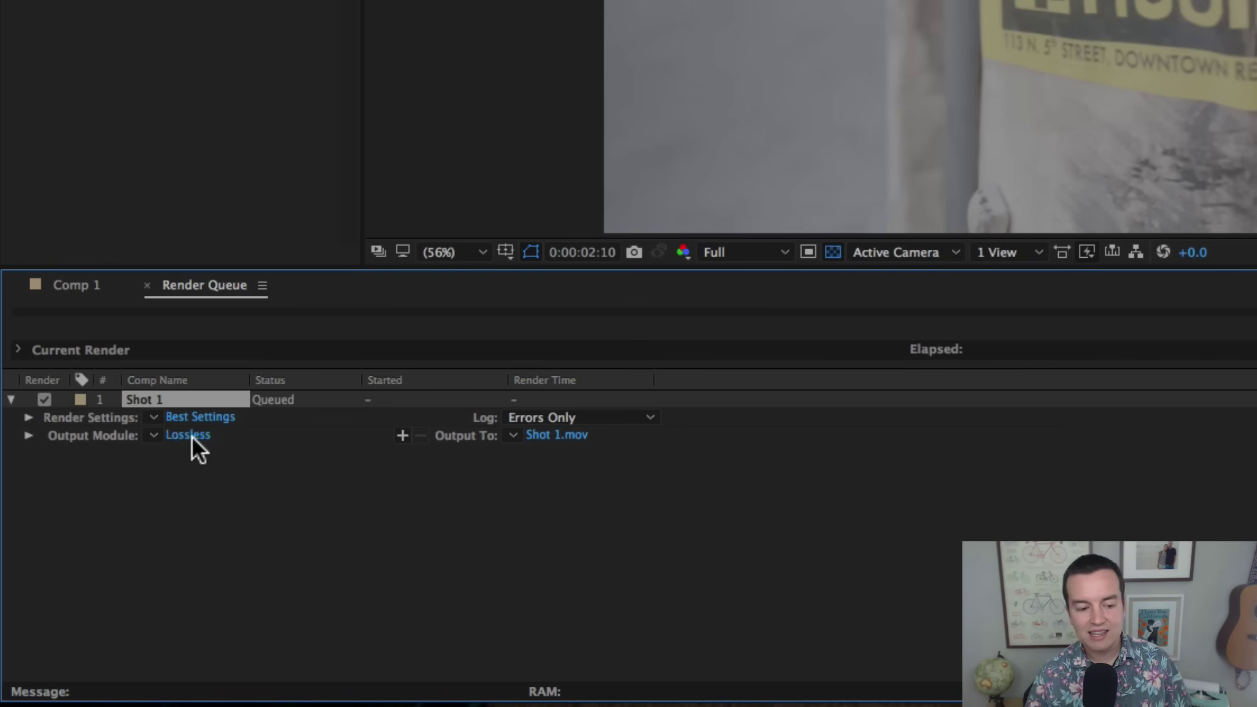
pyautogui.click(177, 434)
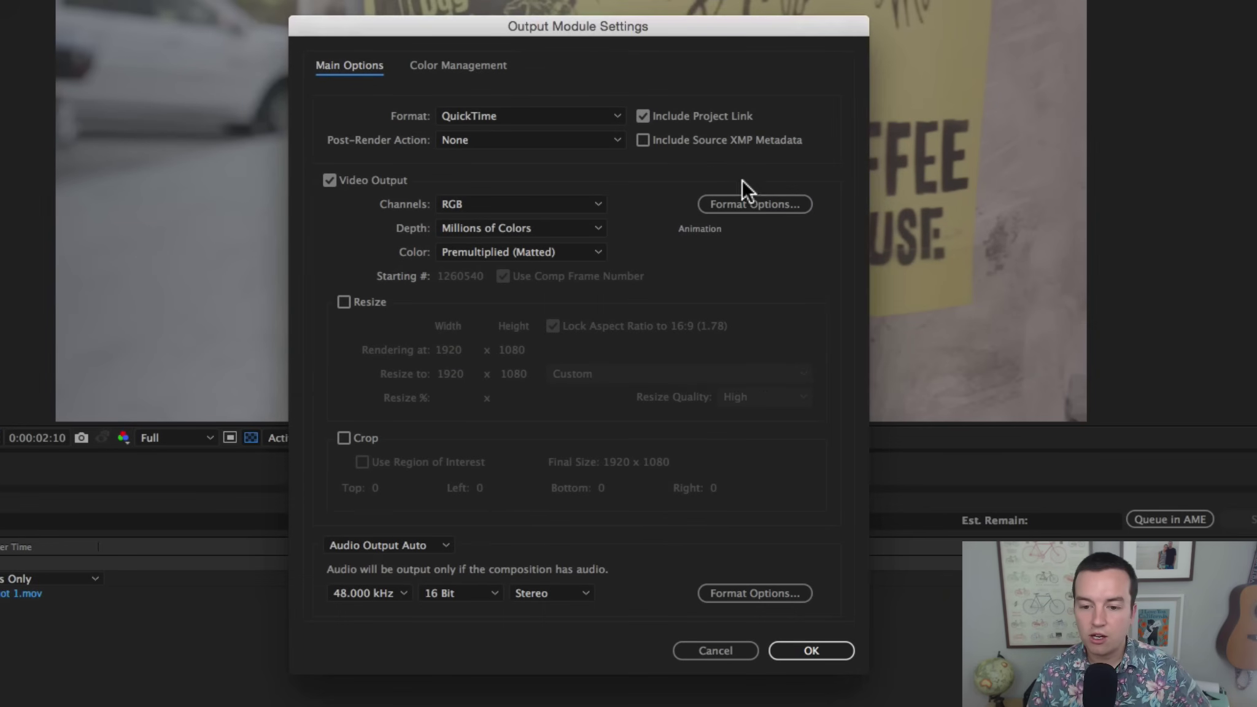
pyautogui.click(738, 198)
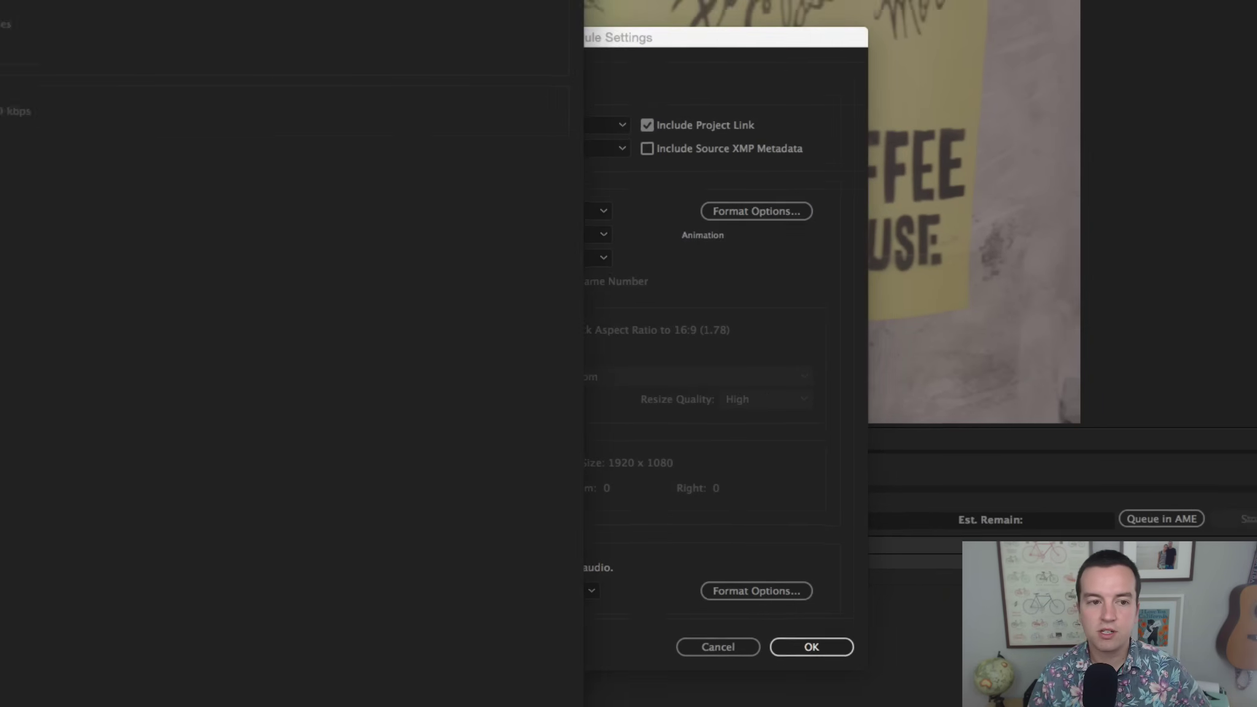
# - Try the Apple ProRes 4444 video codec in the QuickTime options
pyautogui.click(326, 86)
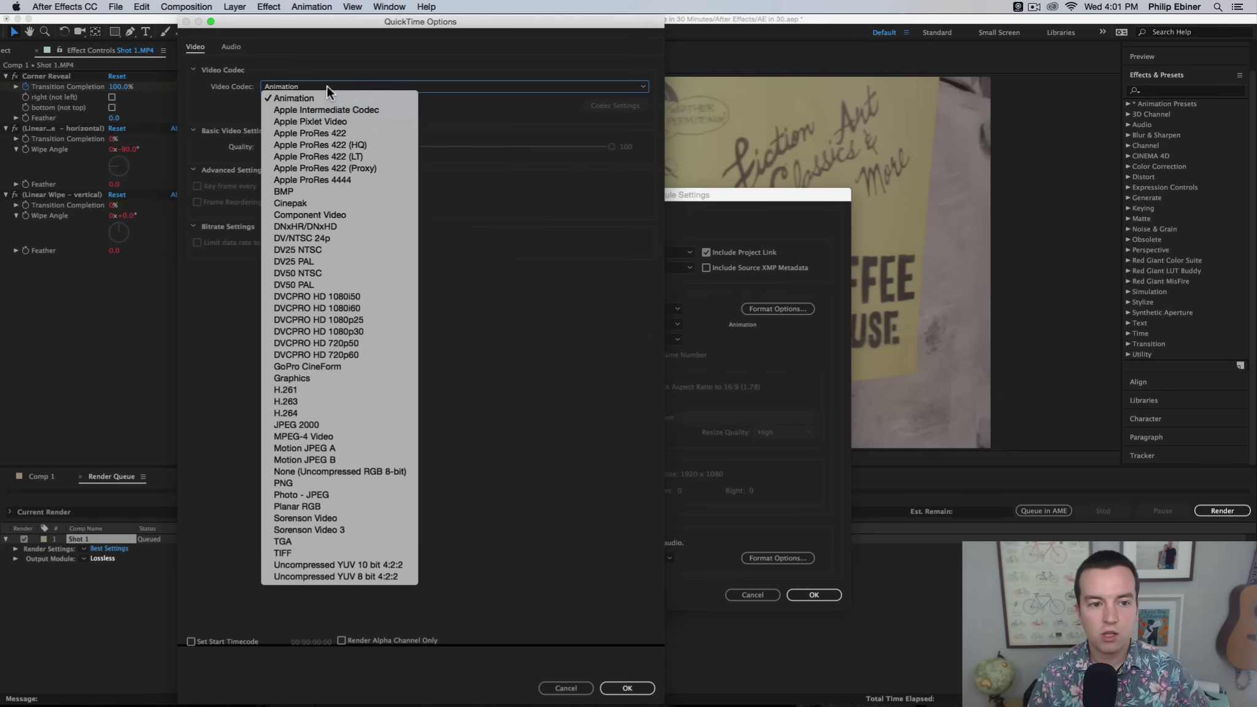
pyautogui.click(342, 179)
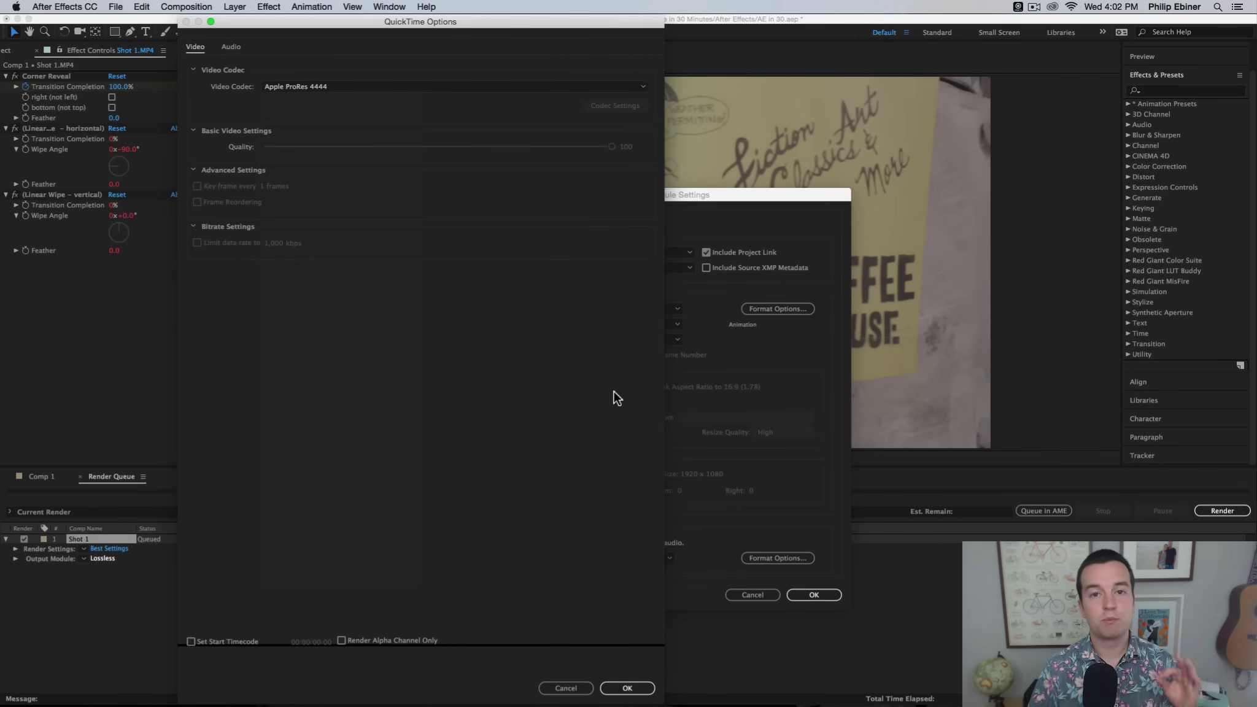
pyautogui.click(638, 693)
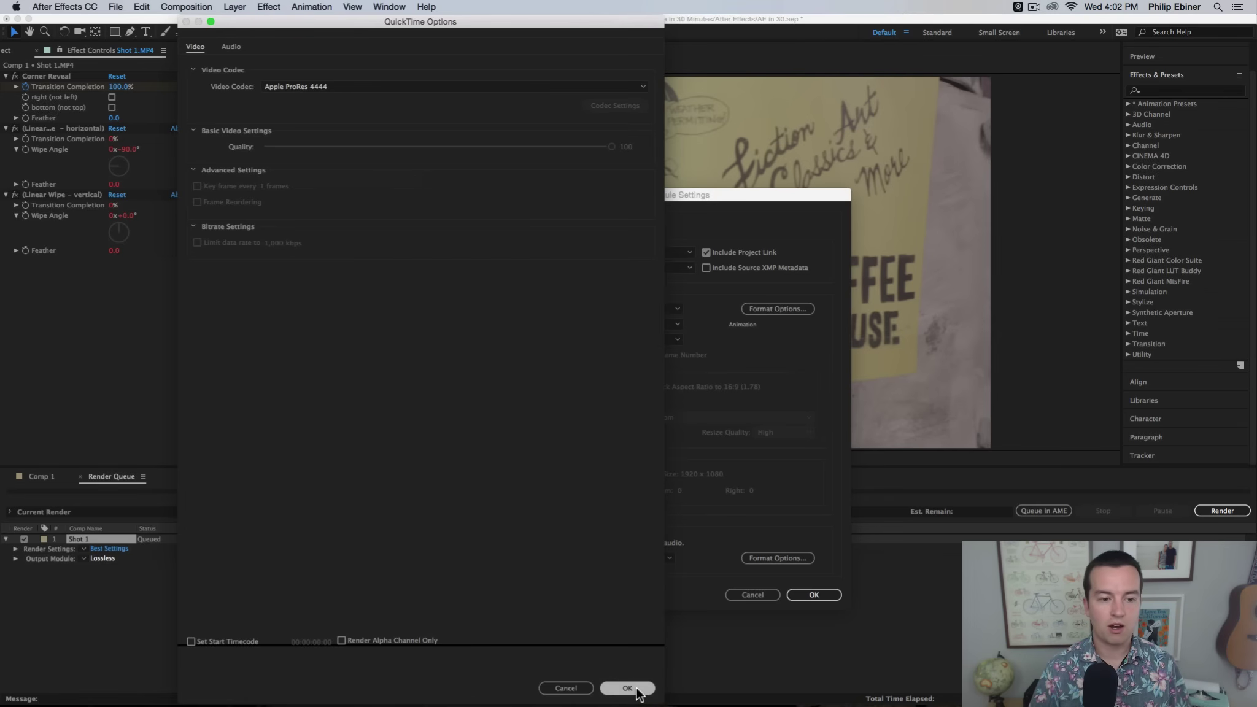
# - Set the video codec to H.264 and enable a data rate limit of 16000 kbps
pyautogui.click(329, 86)
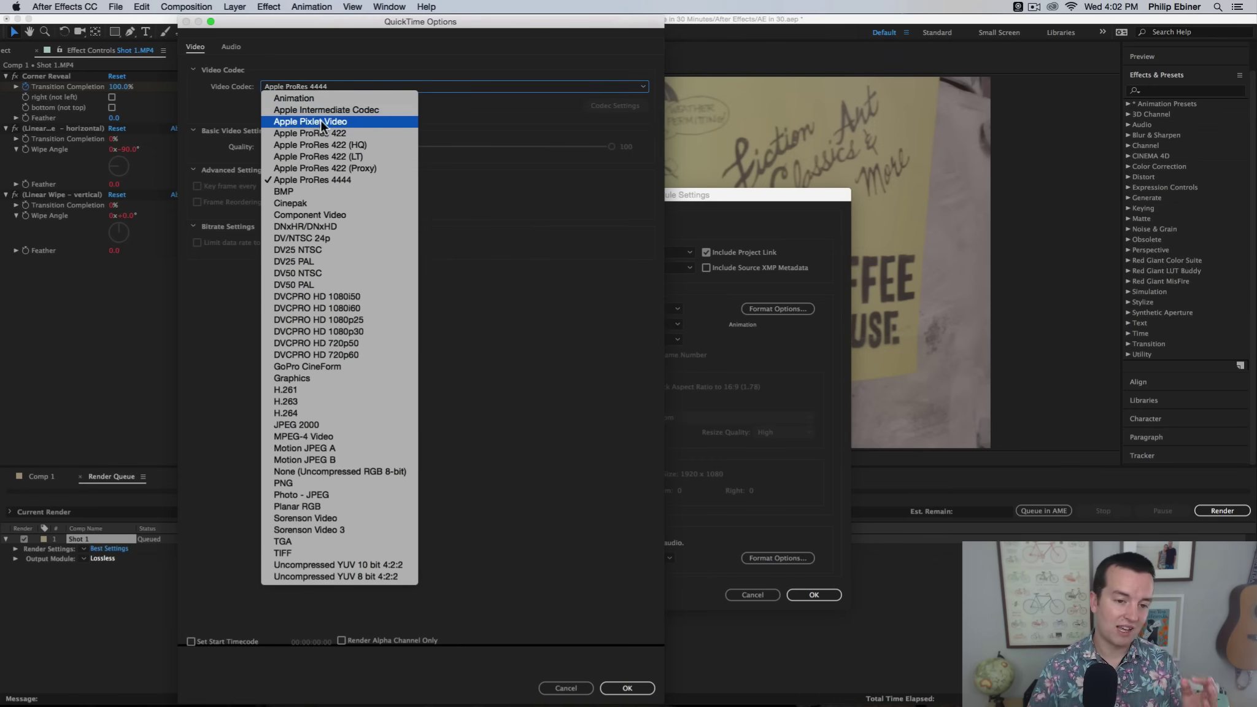
pyautogui.click(351, 413)
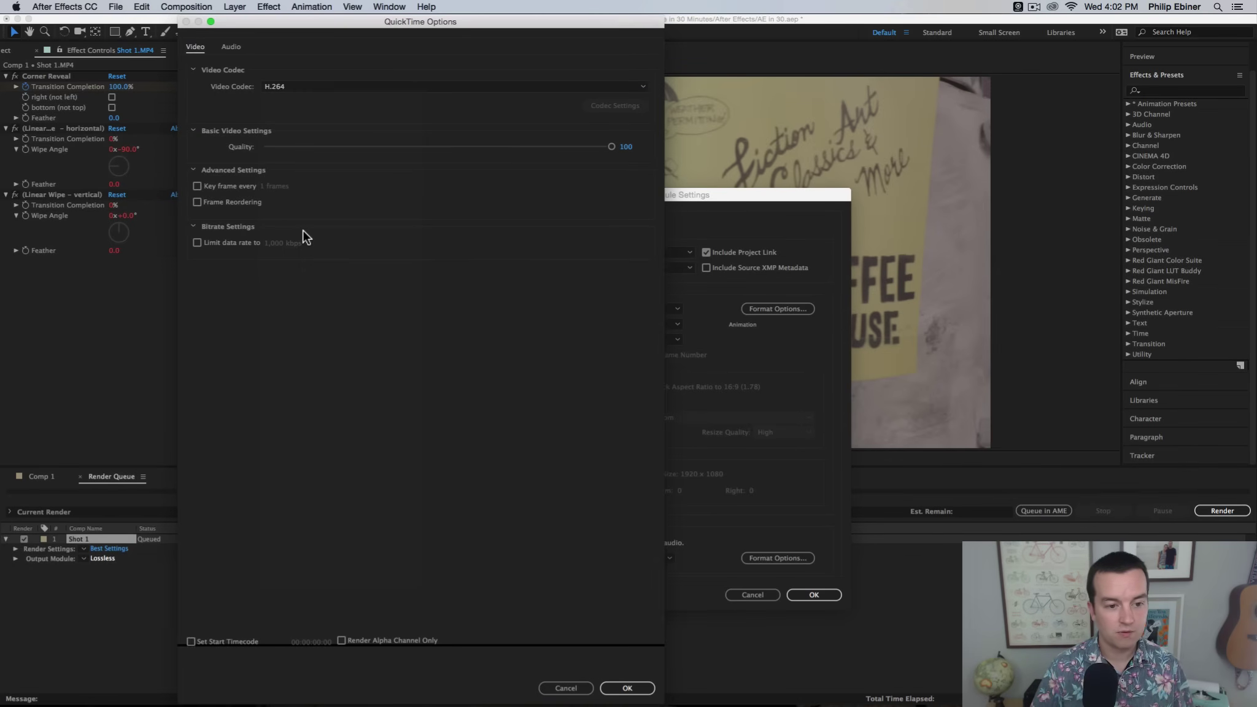
pyautogui.click(198, 242)
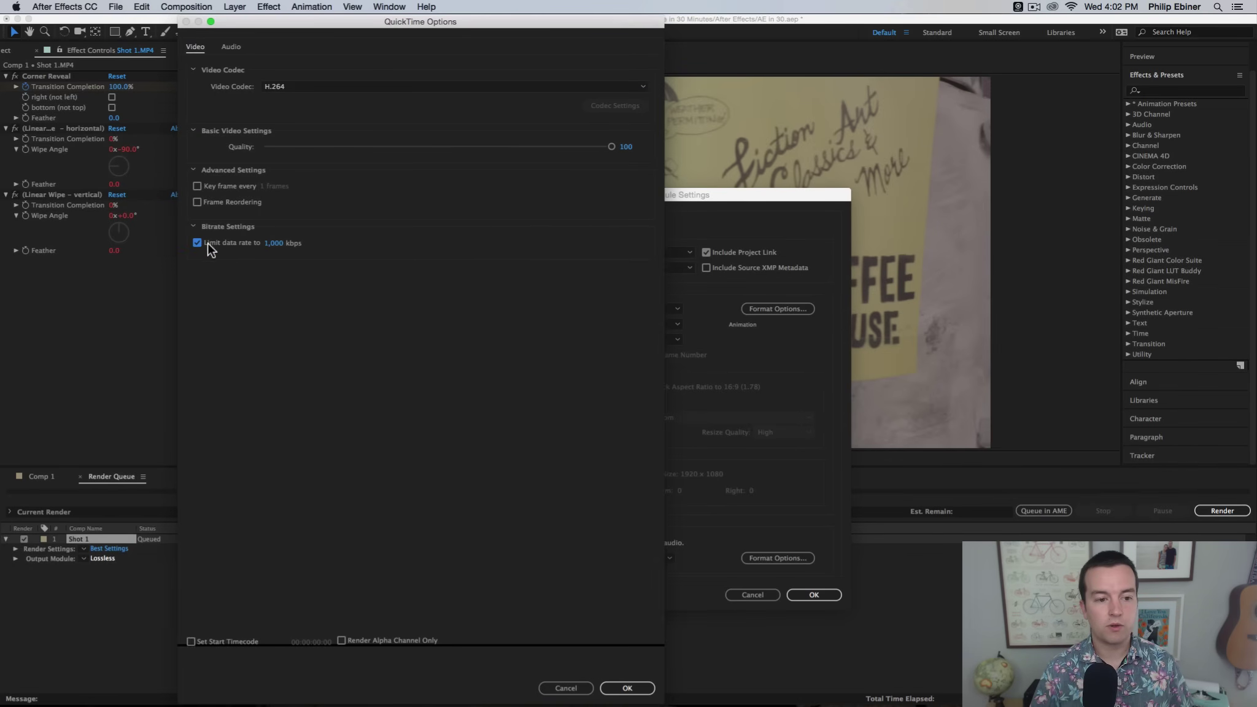
pyautogui.click(277, 243)
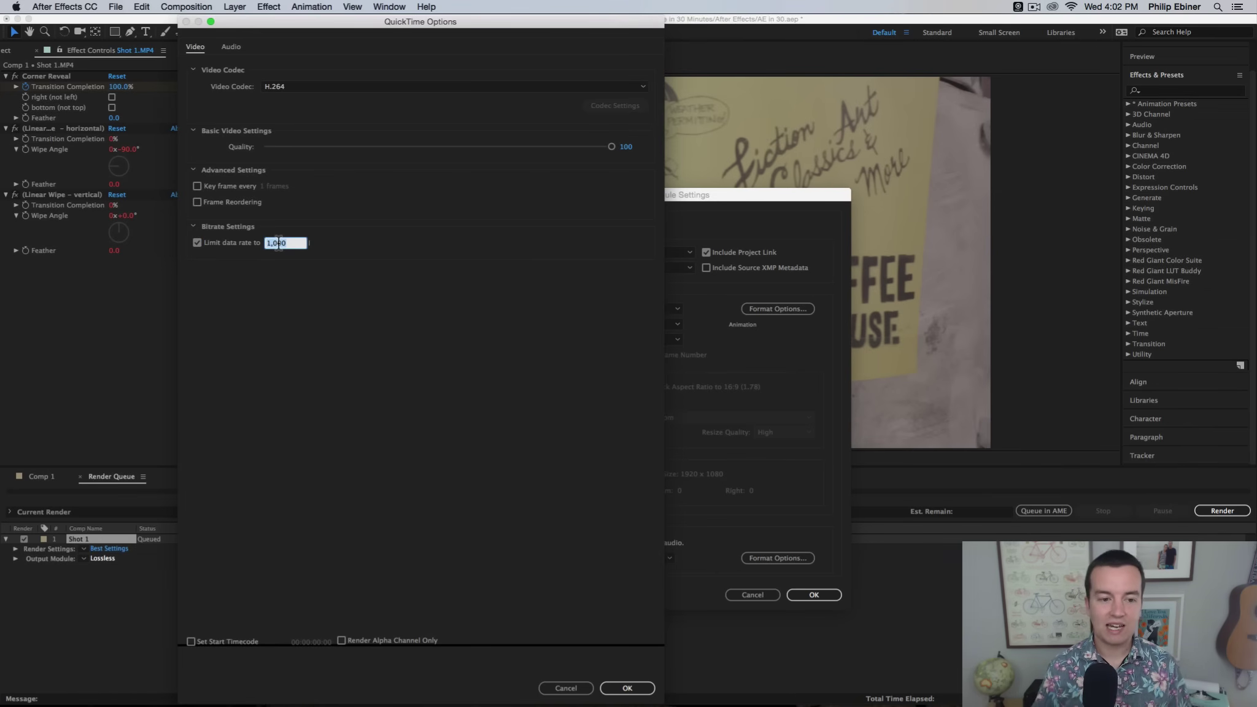
pyautogui.write('1600')
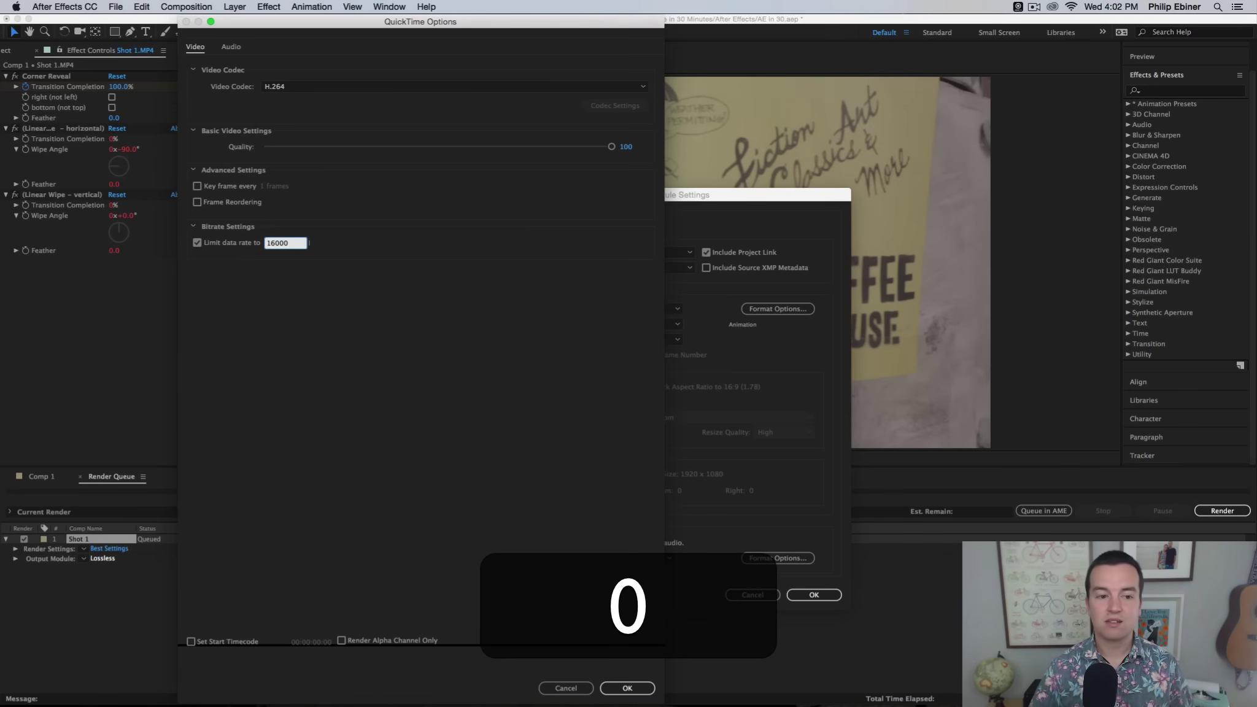
# - Set the data rate limit to 8000 kbps and accept the QuickTime options and output module settings
pyautogui.moveTo(299, 243); pyautogui.dragTo(251, 235)
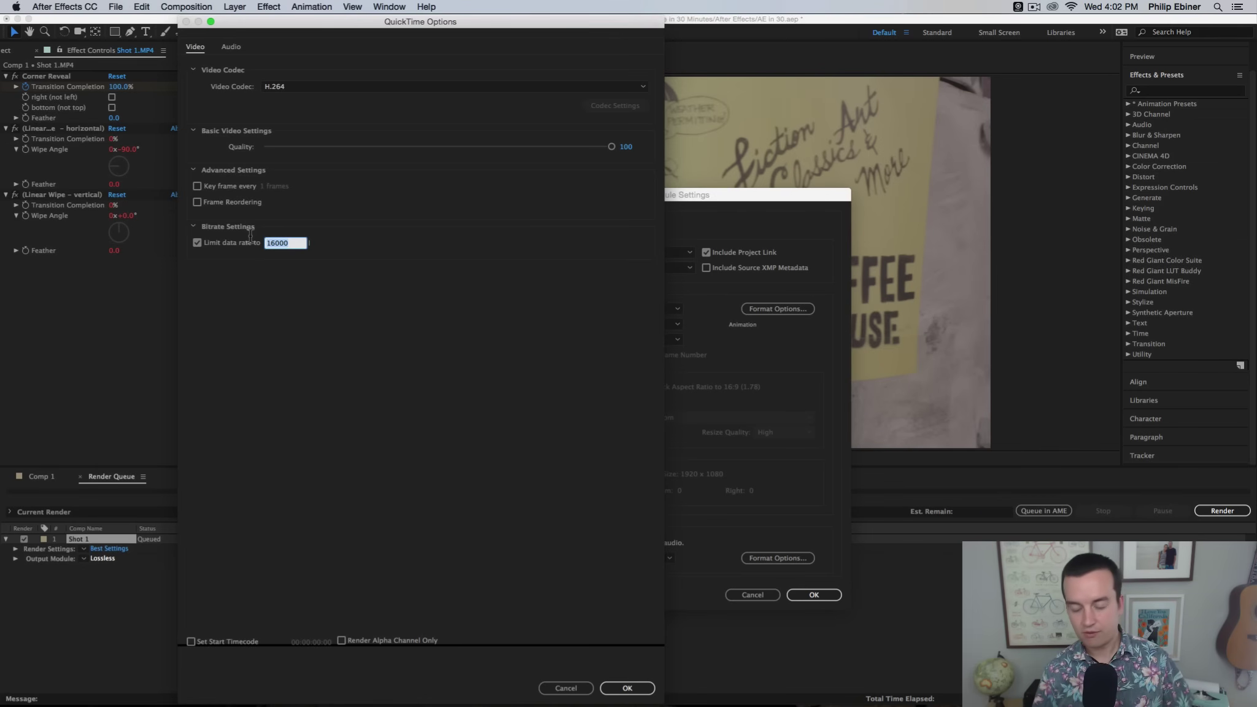
pyautogui.write('00')
pyautogui.press('super+a')
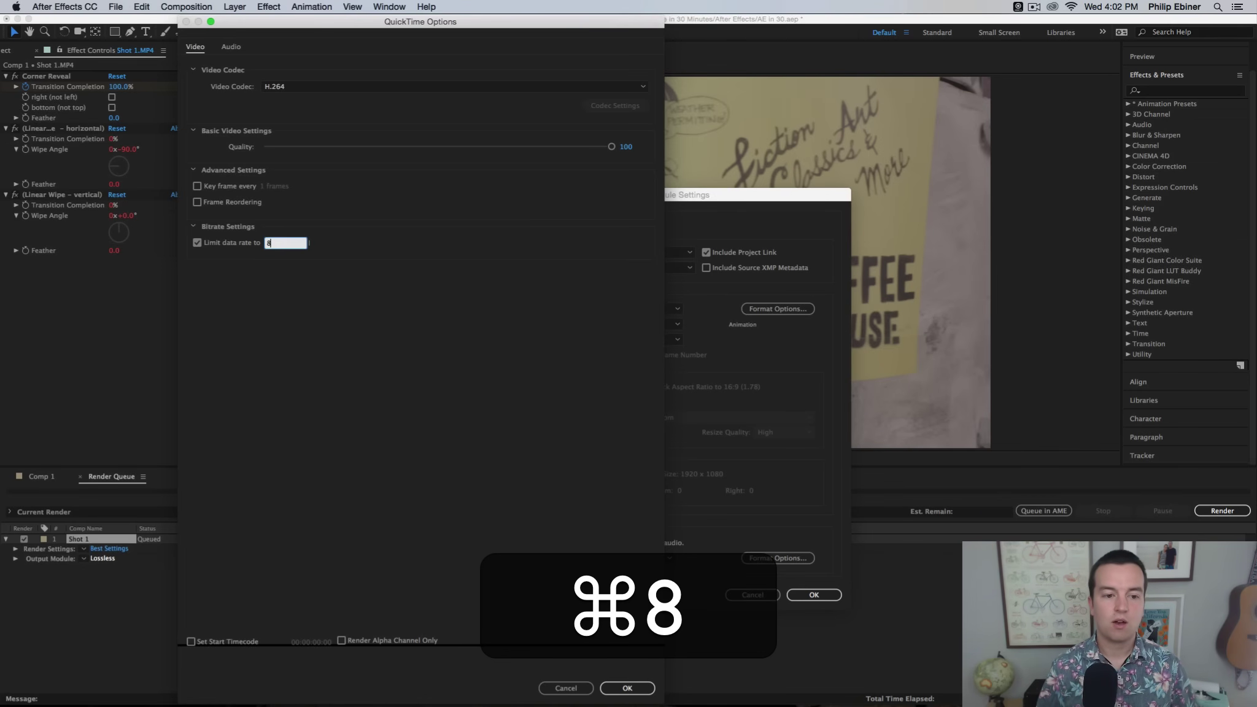
pyautogui.write('8000')
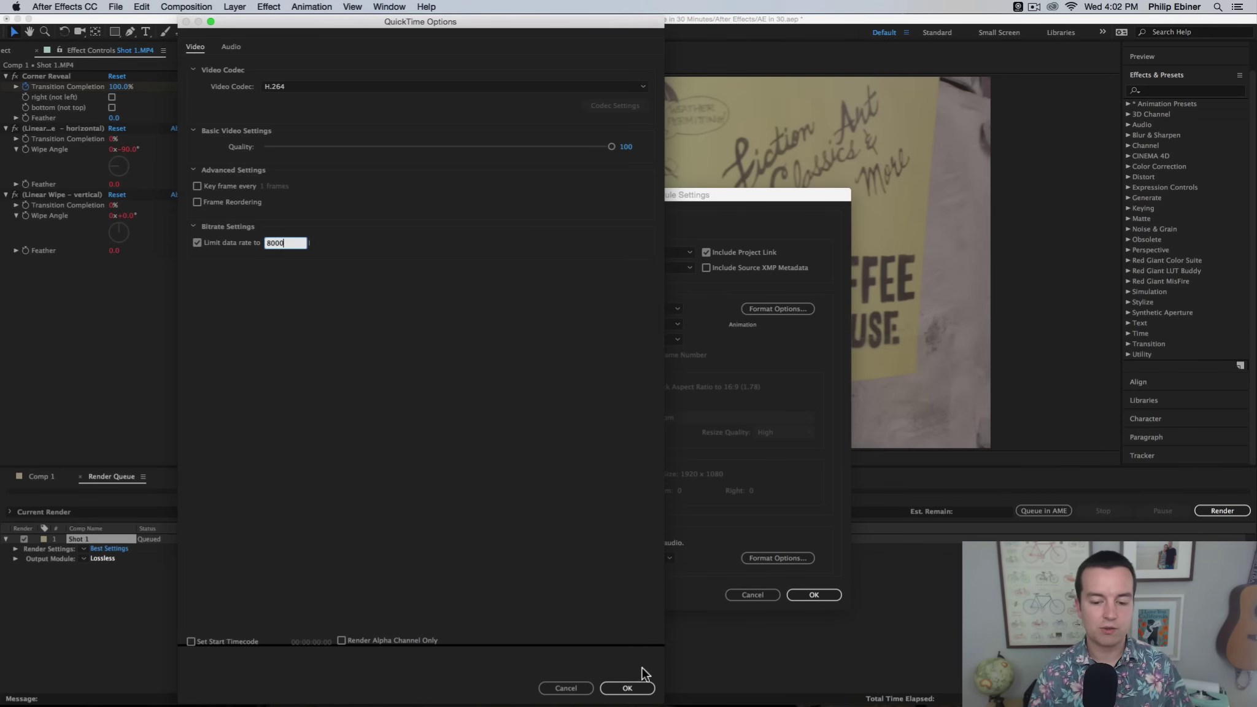
pyautogui.click(642, 687)
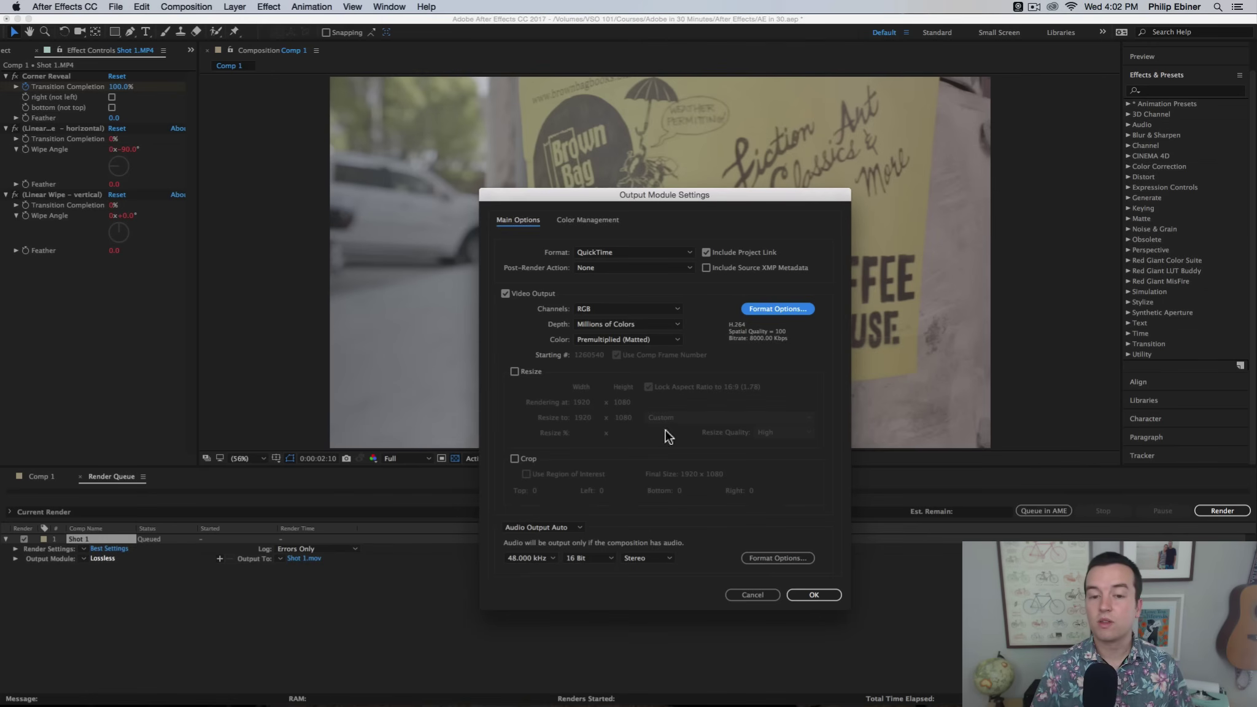
pyautogui.click(816, 594)
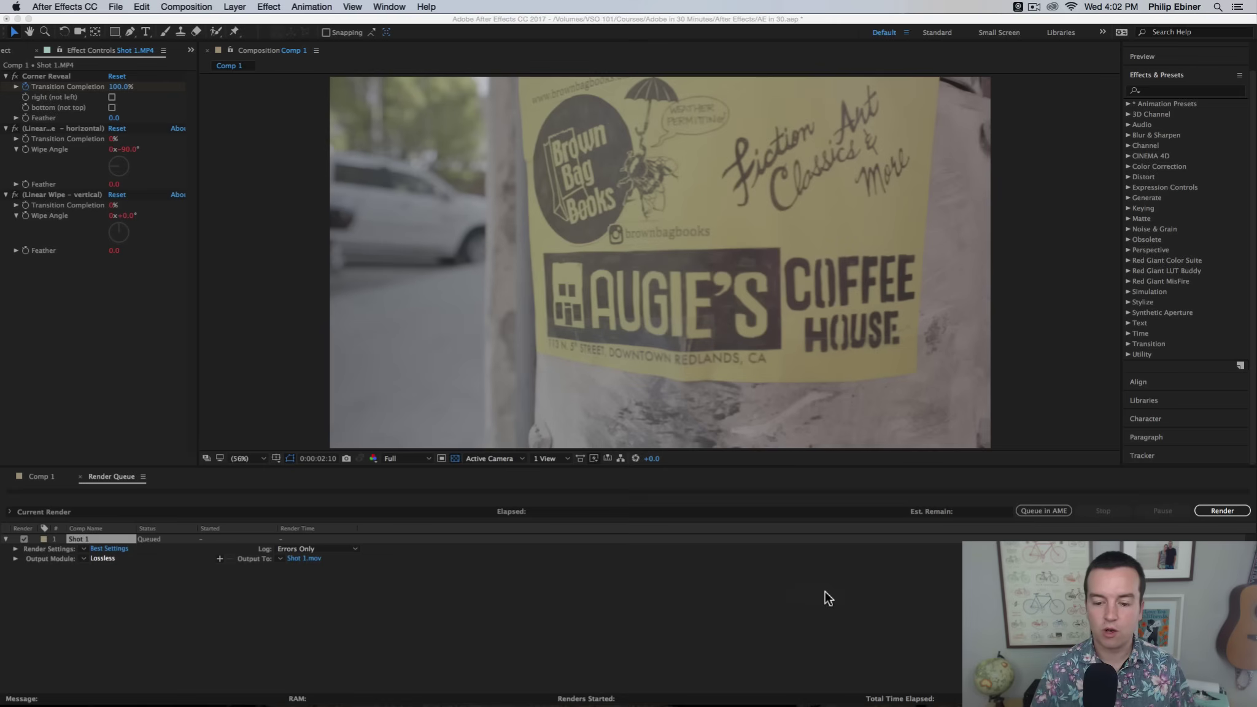
# - Set the render output file to Graphic in the After Effects folder and start the render
pyautogui.click(303, 558)
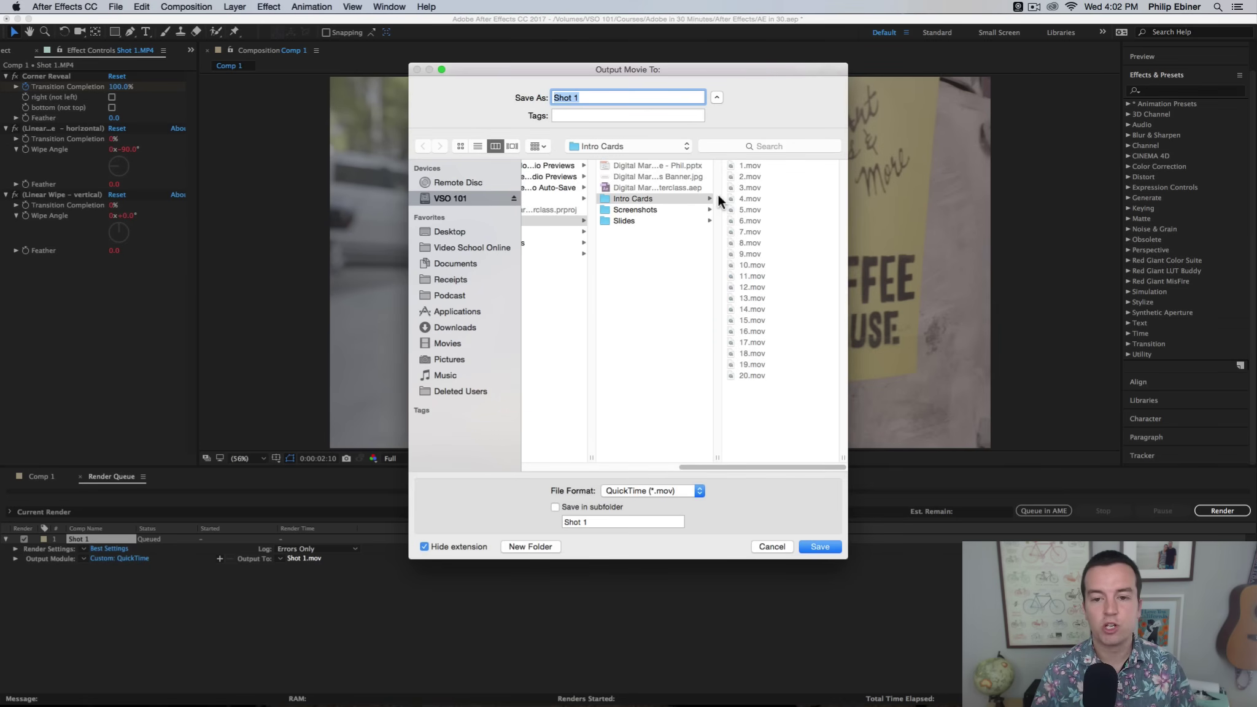
pyautogui.click(612, 145)
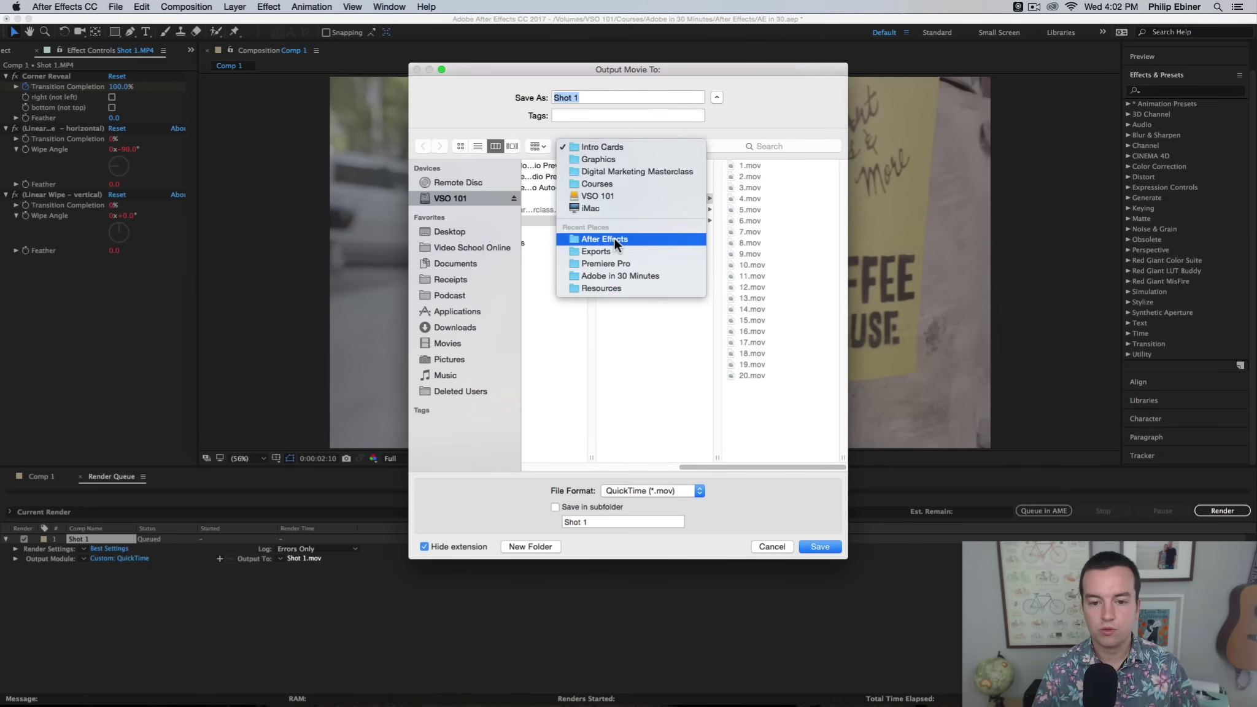
pyautogui.click(614, 239)
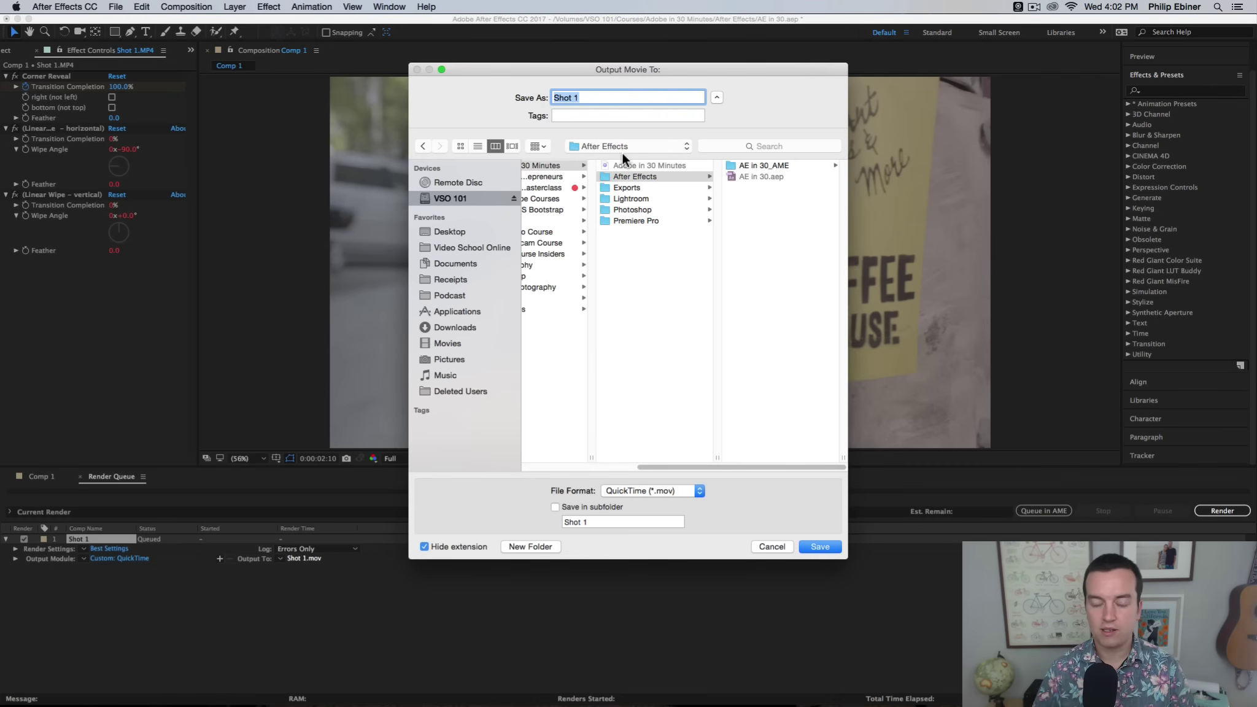
pyautogui.write('Graph')
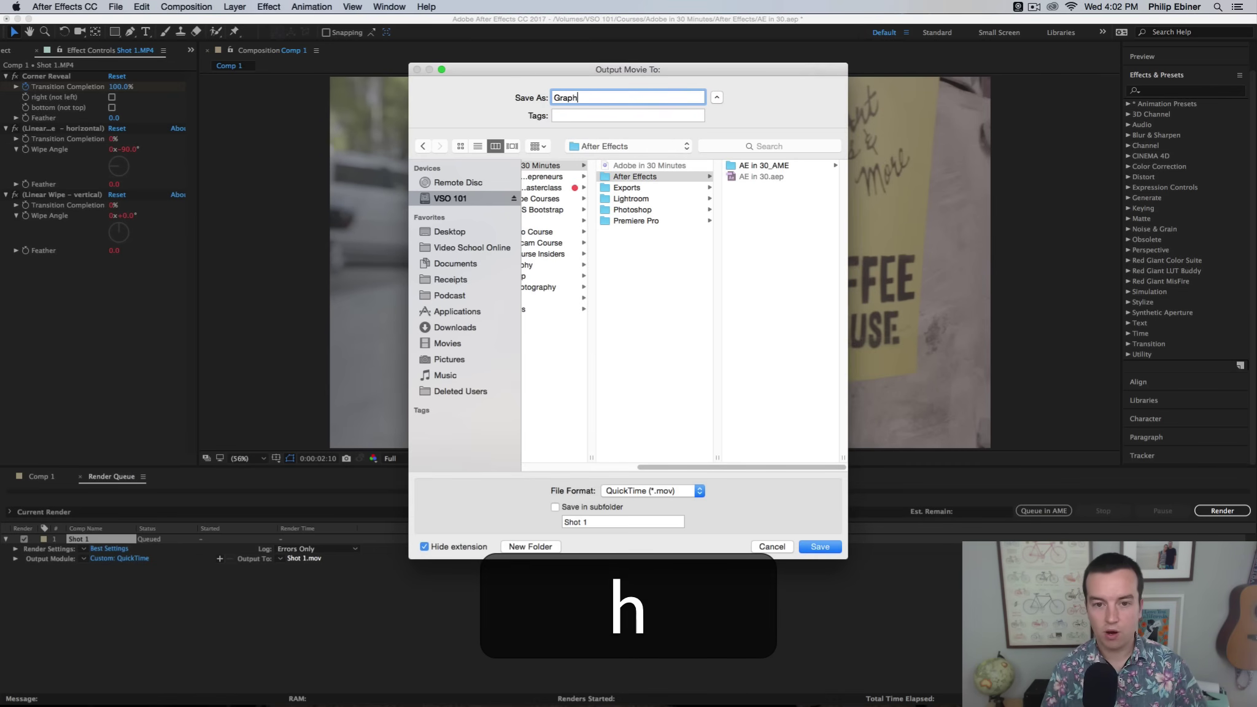
pyautogui.write('ic')
pyautogui.click(823, 546)
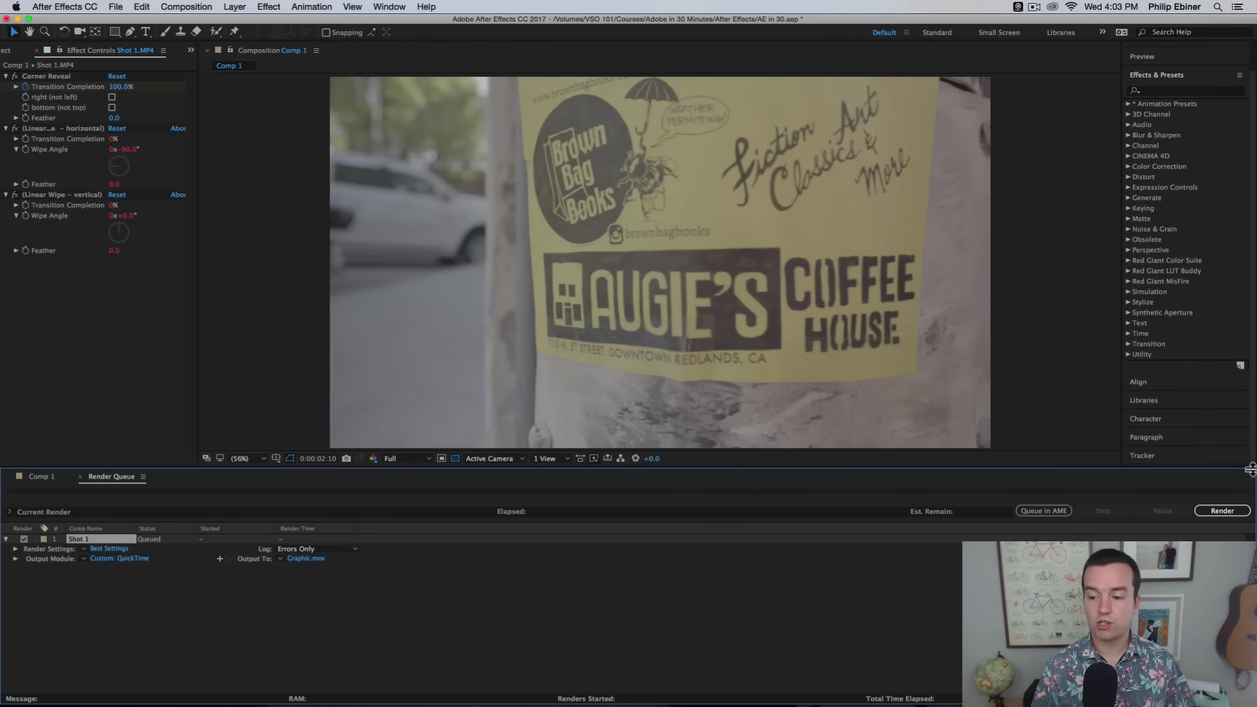
pyautogui.click(1226, 511)
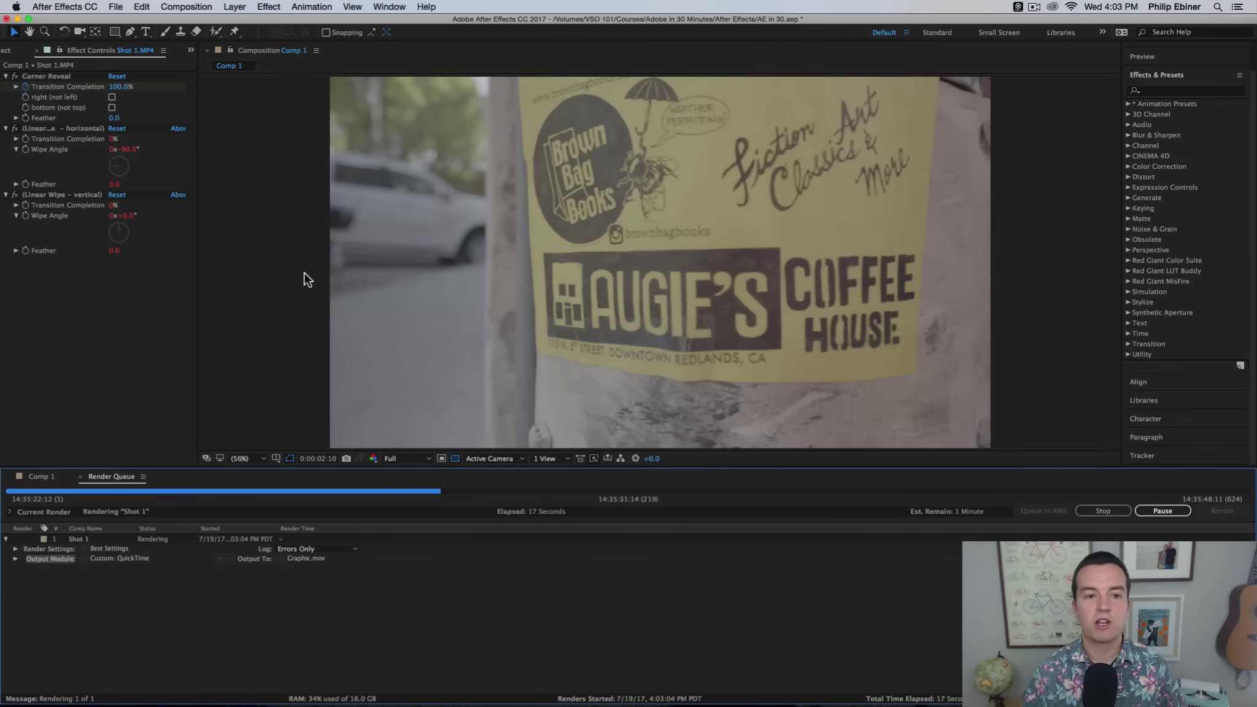
pyautogui.click(202, 5)
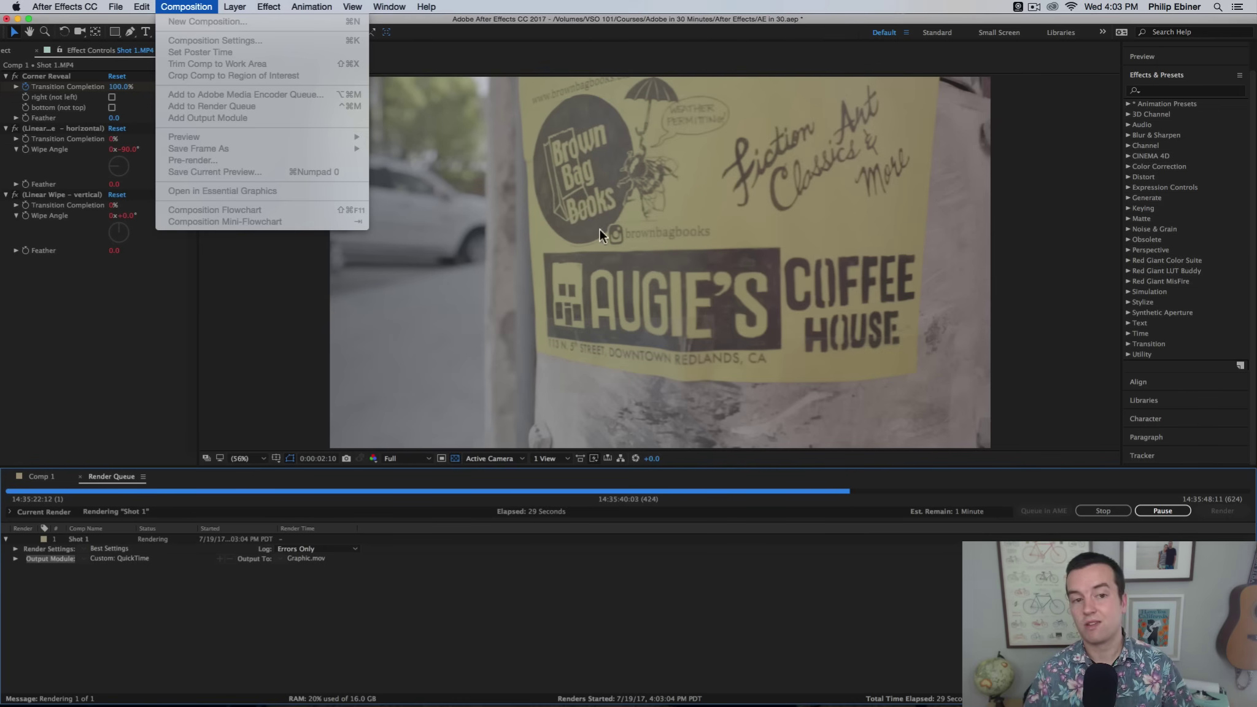
pyautogui.click(129, 347)
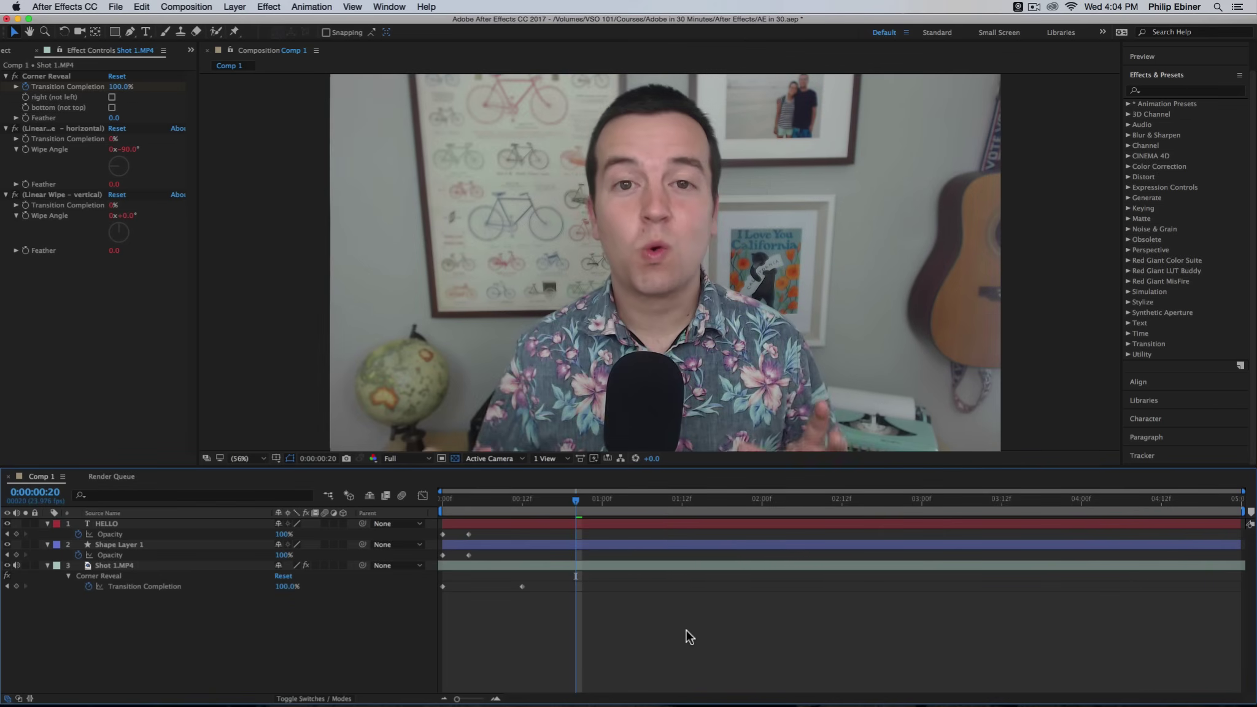